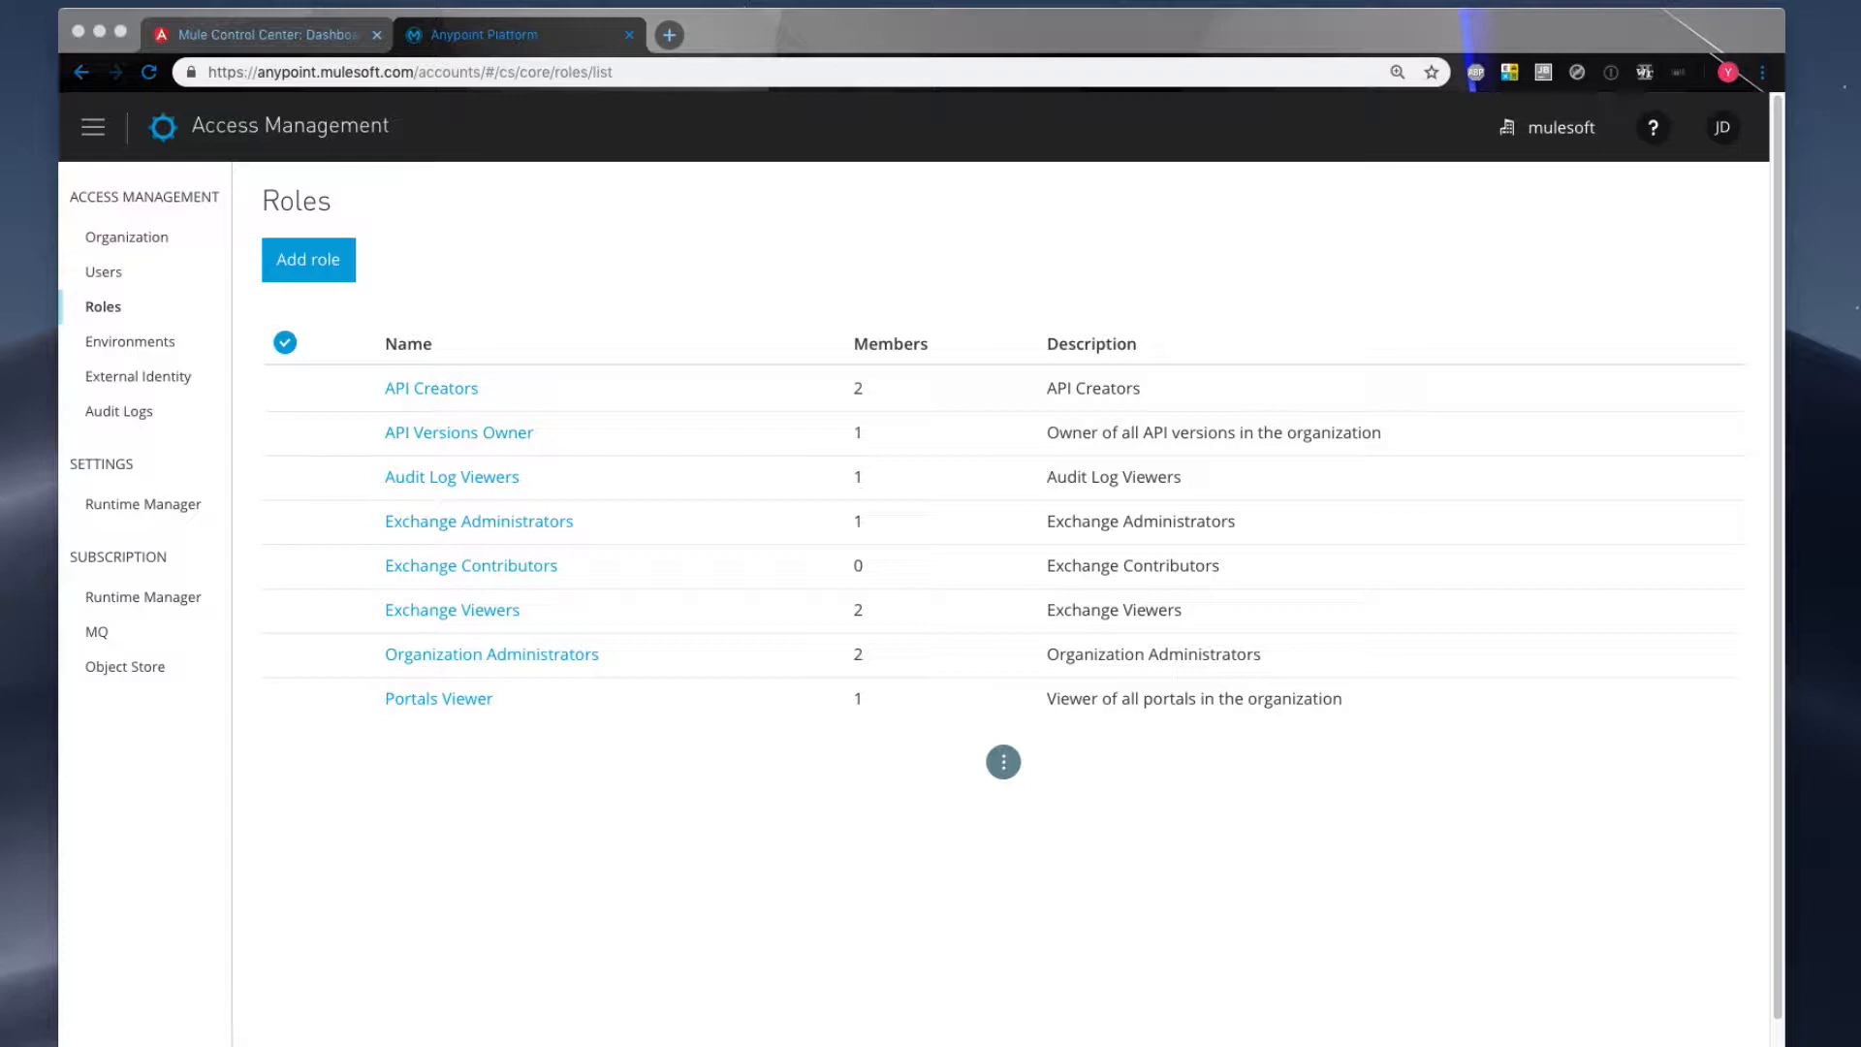
# - Add a role named Senior Developer with the description "senior dev" to the organization
pyautogui.click(694, 291)
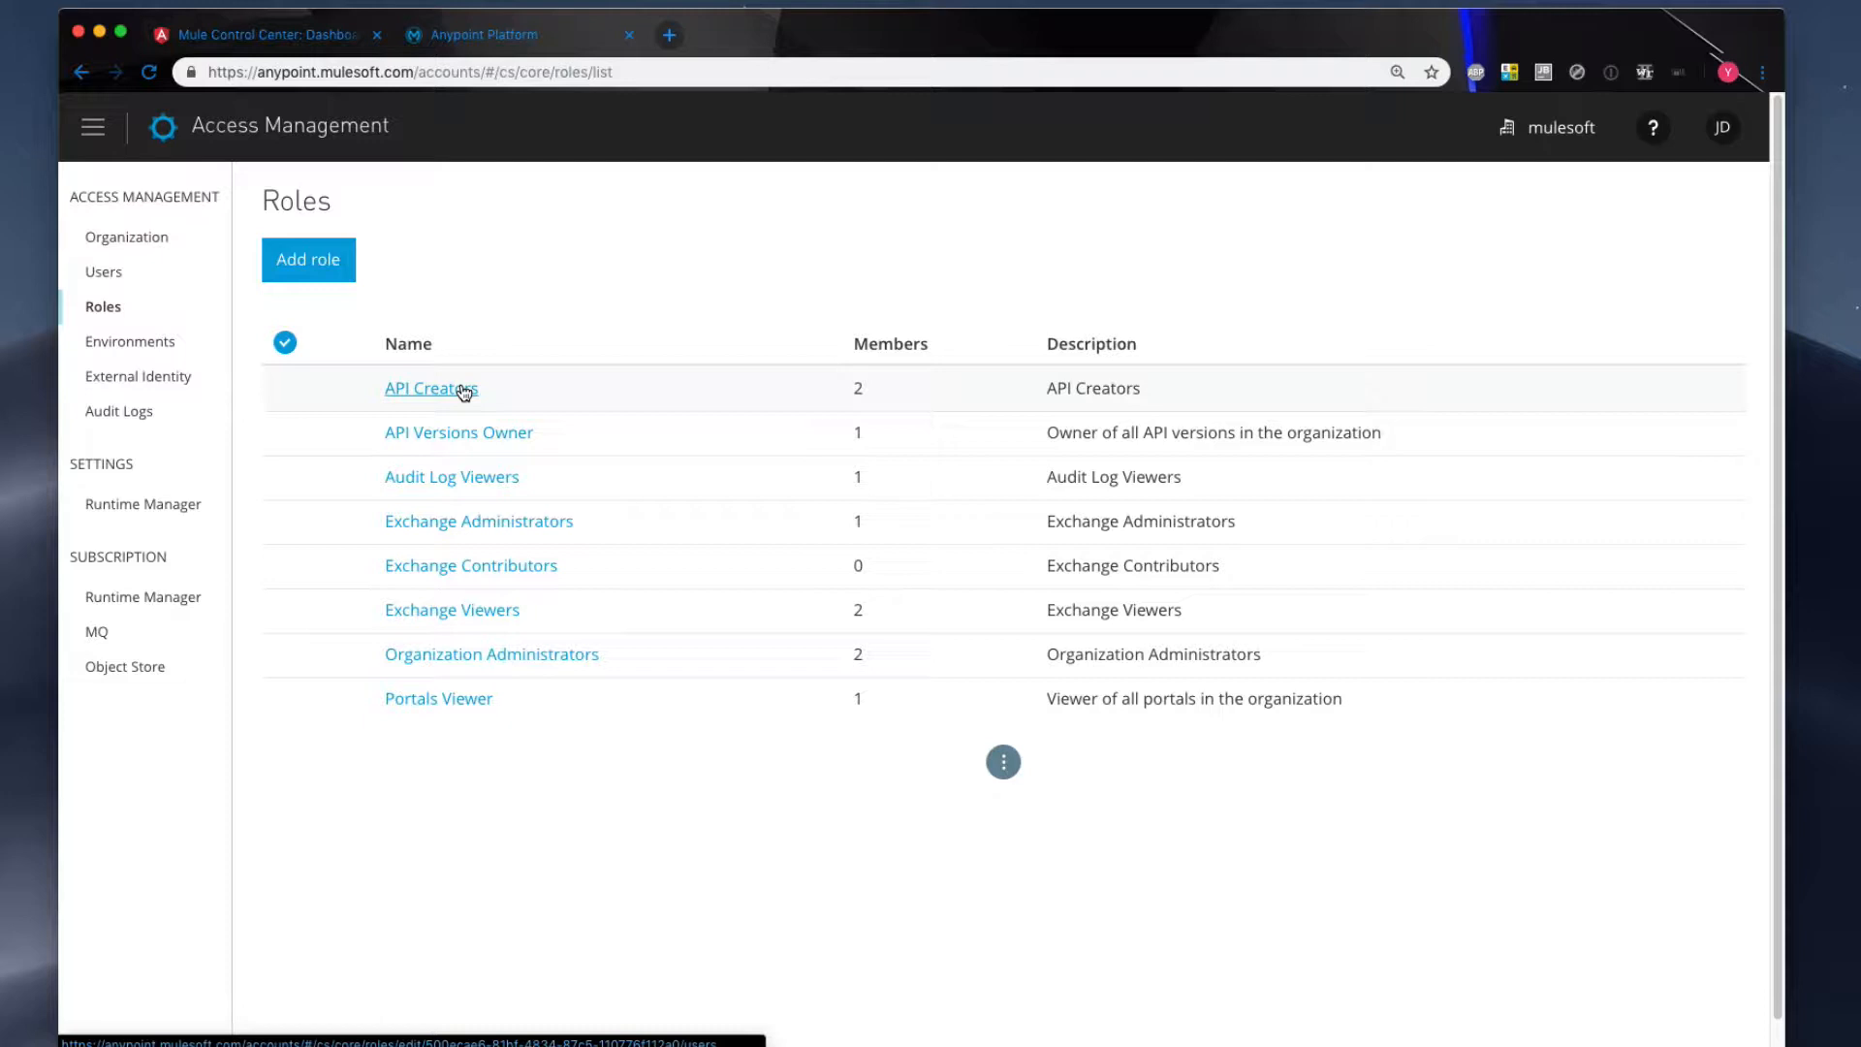
pyautogui.click(320, 271)
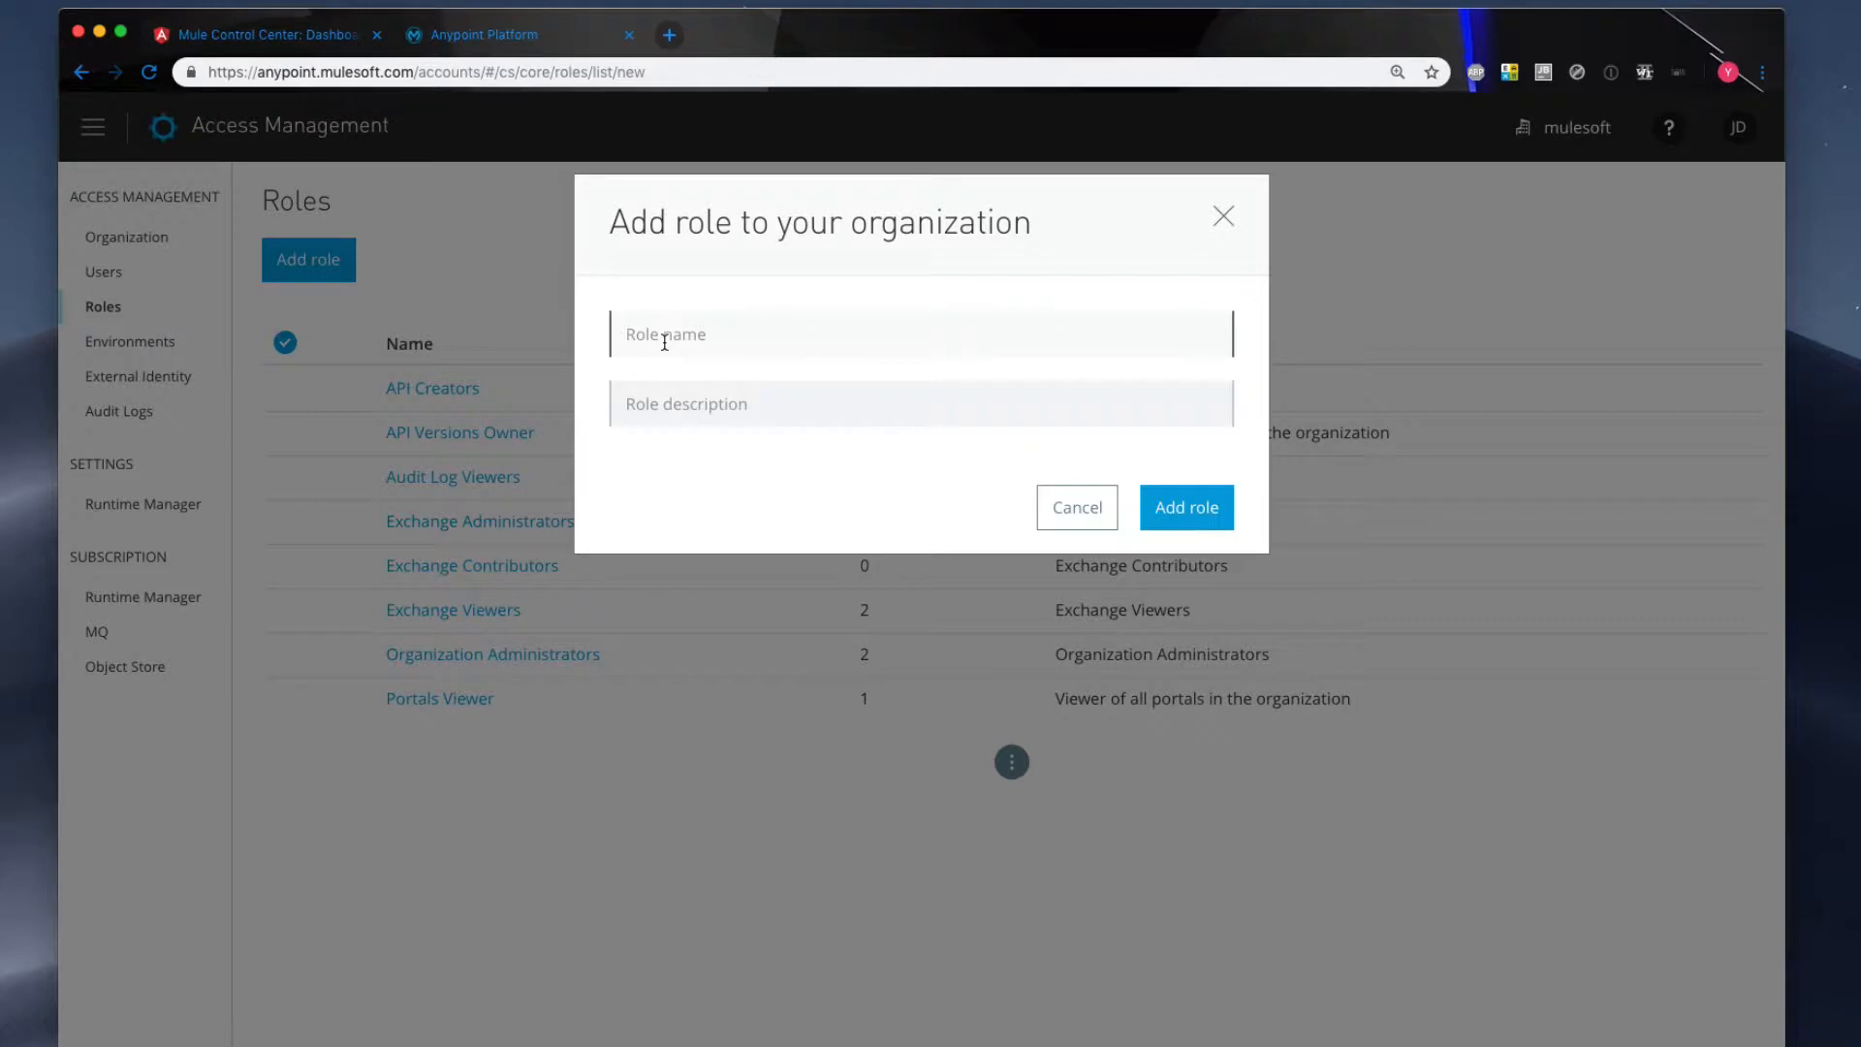
pyautogui.click(665, 342)
pyautogui.write('Senior Developer')
pyautogui.press('Tab')
pyautogui.write('sen')
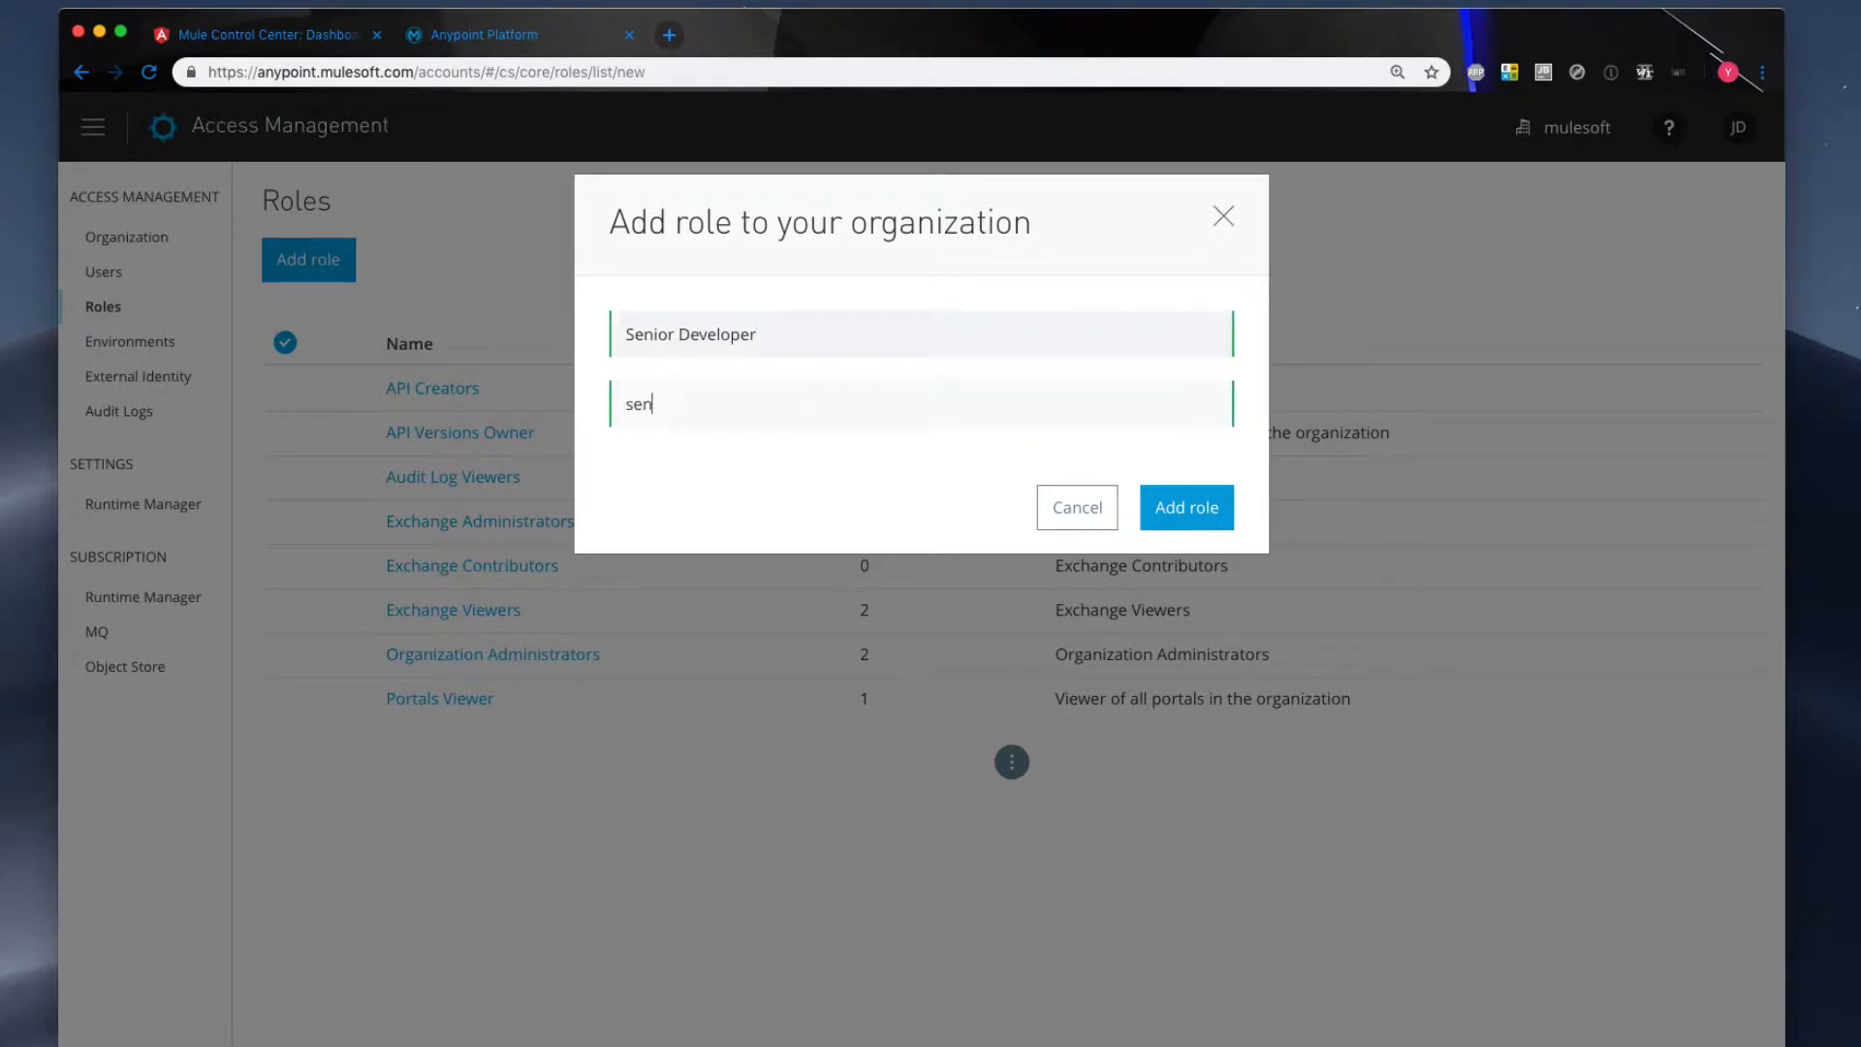
pyautogui.write('ior dev')
pyautogui.click(1202, 499)
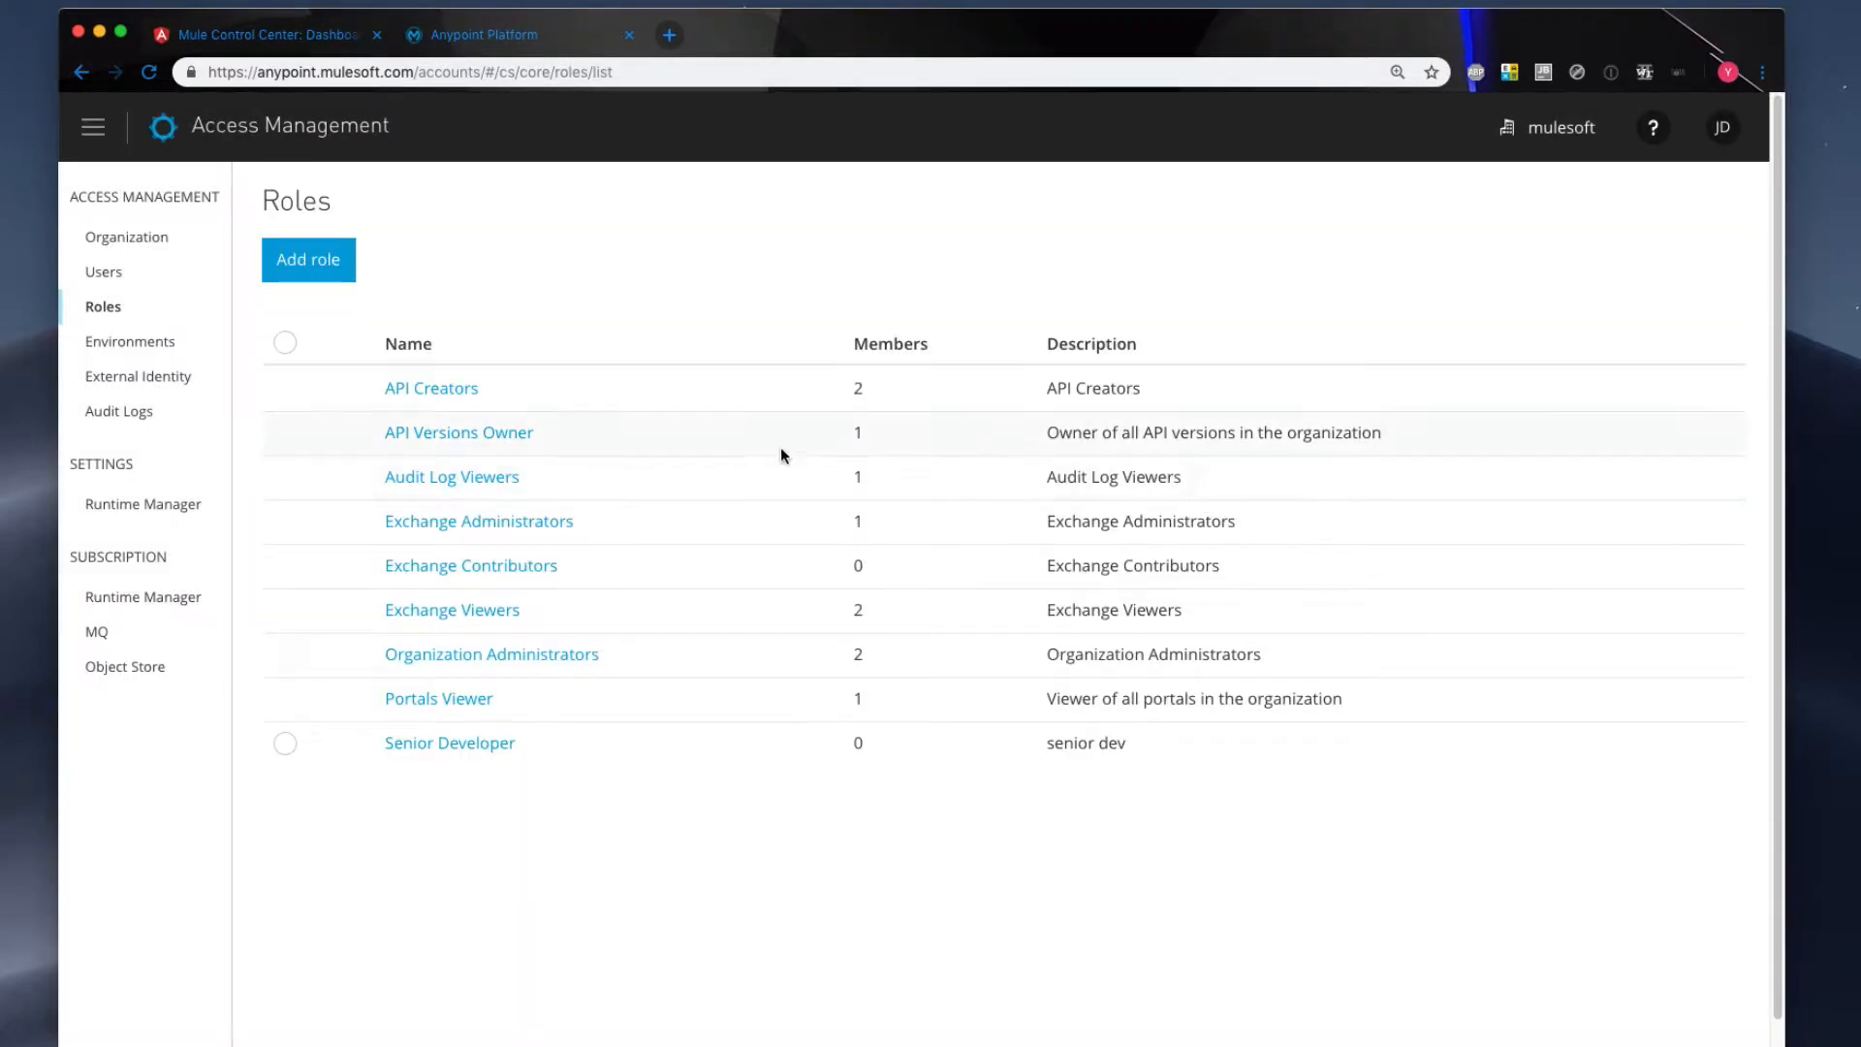
# - Grant the Senior Developer role API Manager Environment Administrator, Manage API Alerts, Manage Contracts and View Policies permissions in the Design environment
pyautogui.click(468, 744)
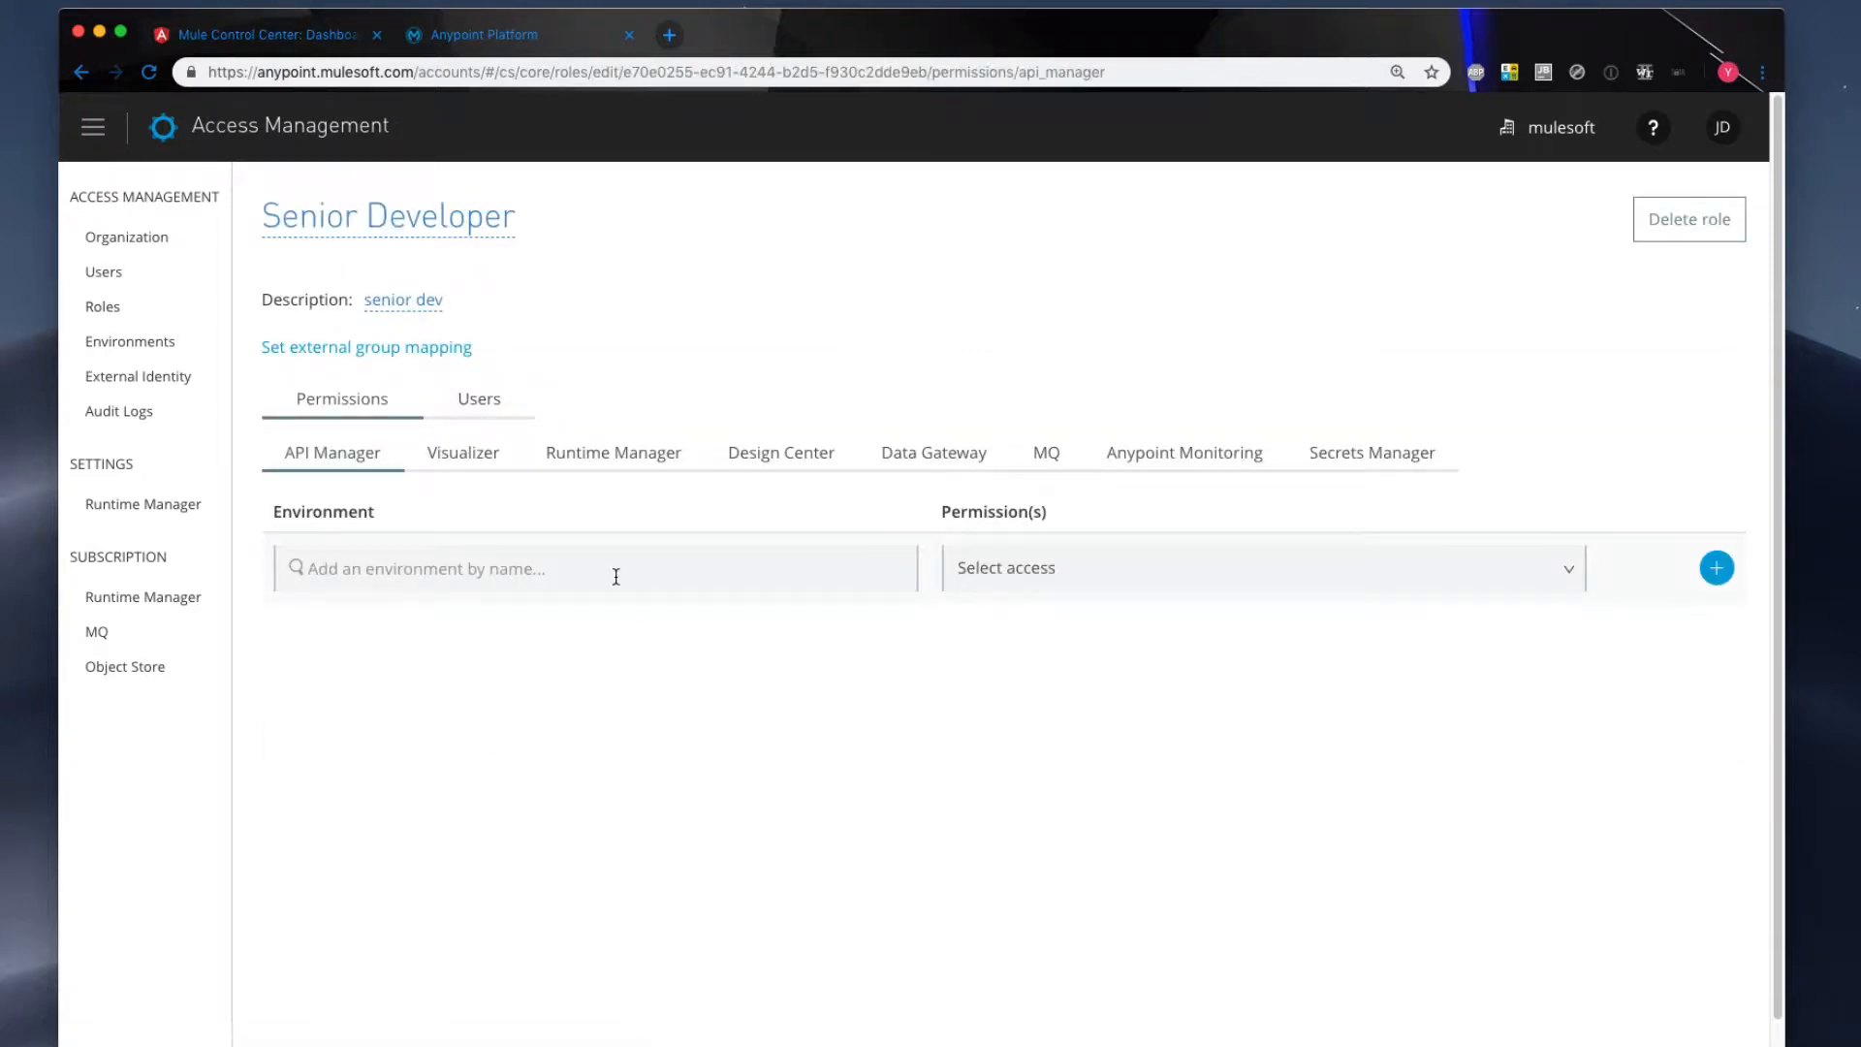
pyautogui.click(1084, 567)
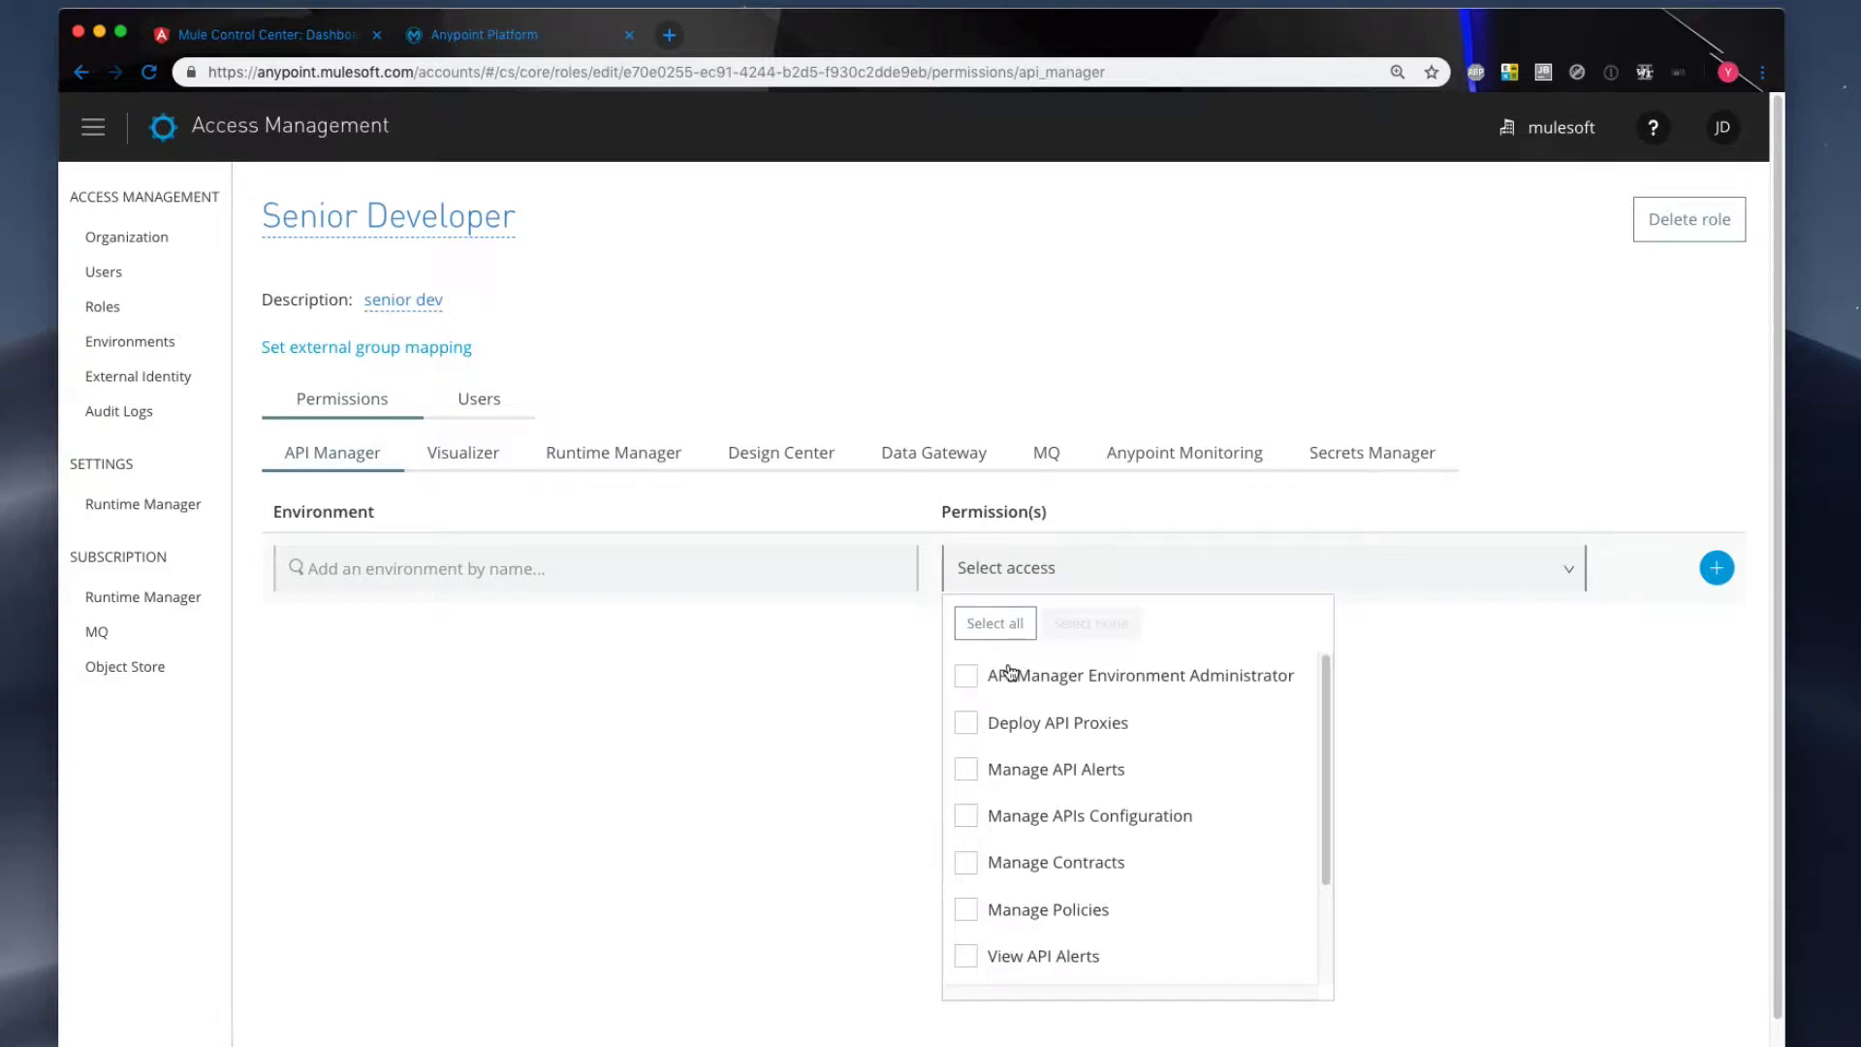
pyautogui.click(968, 678)
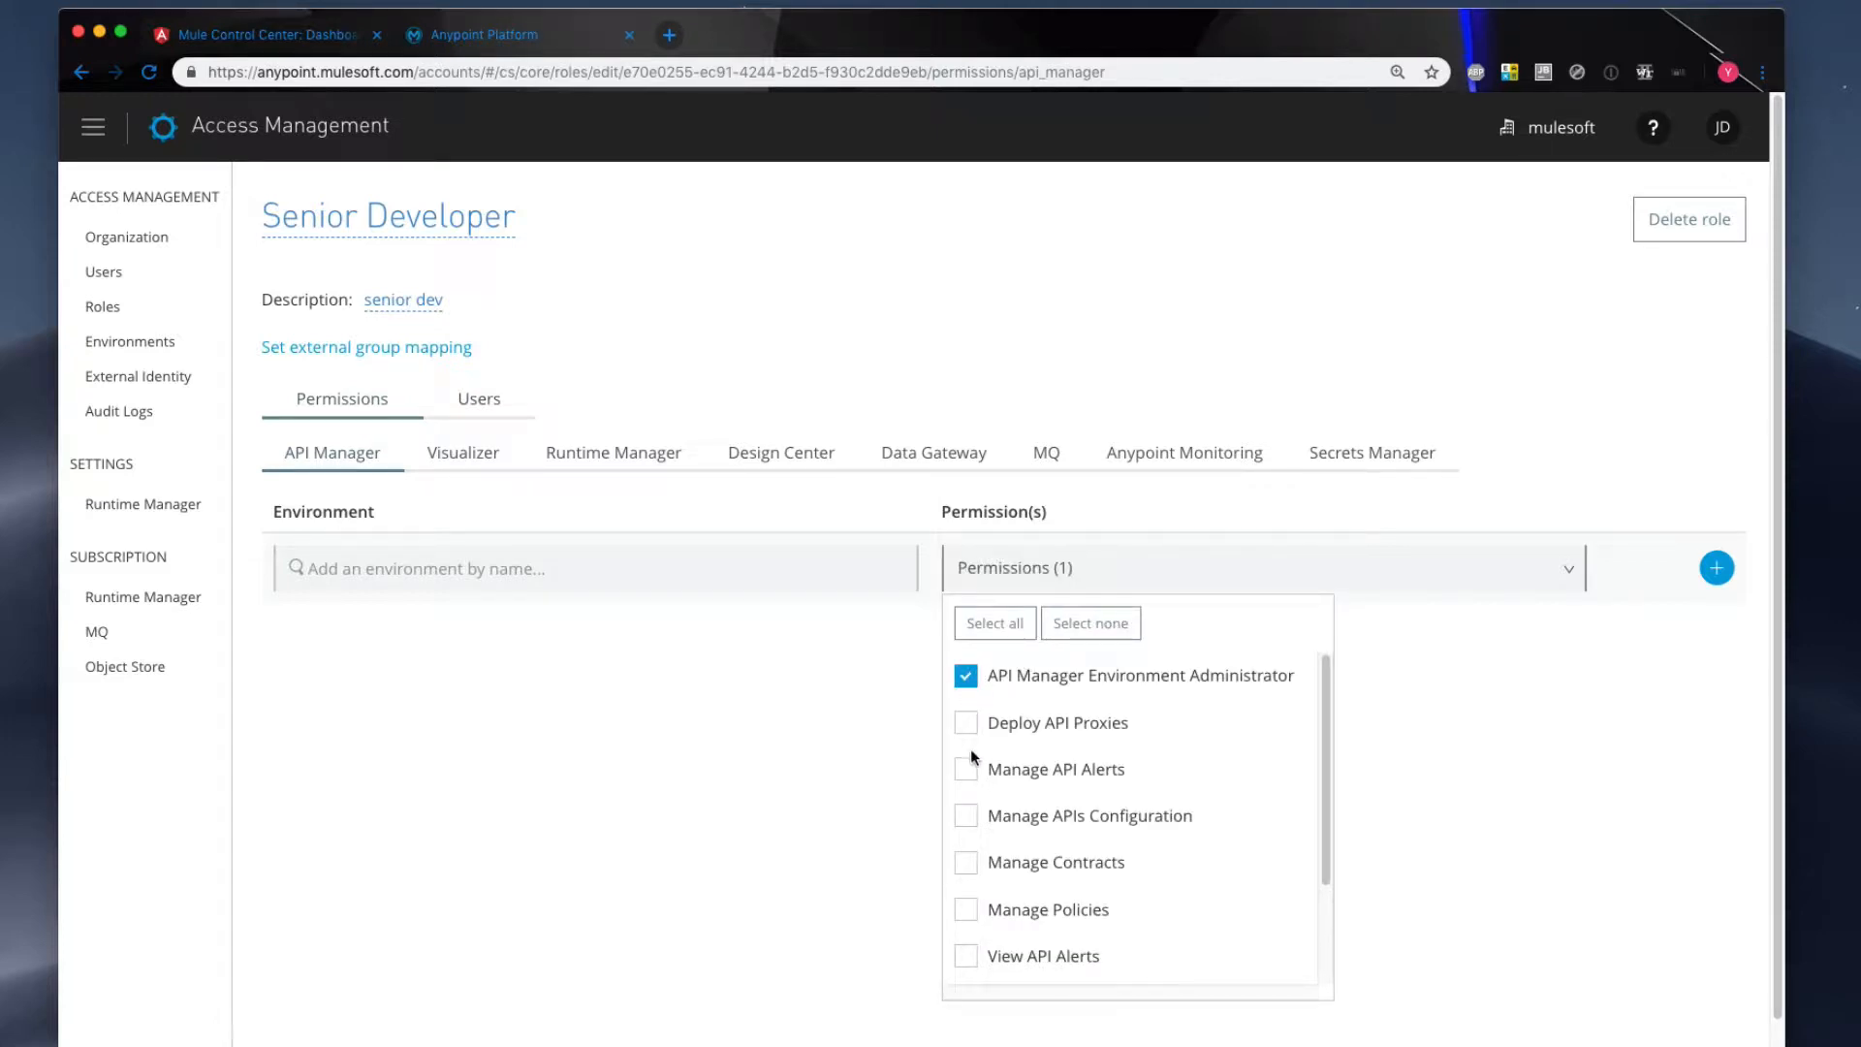
pyautogui.click(968, 775)
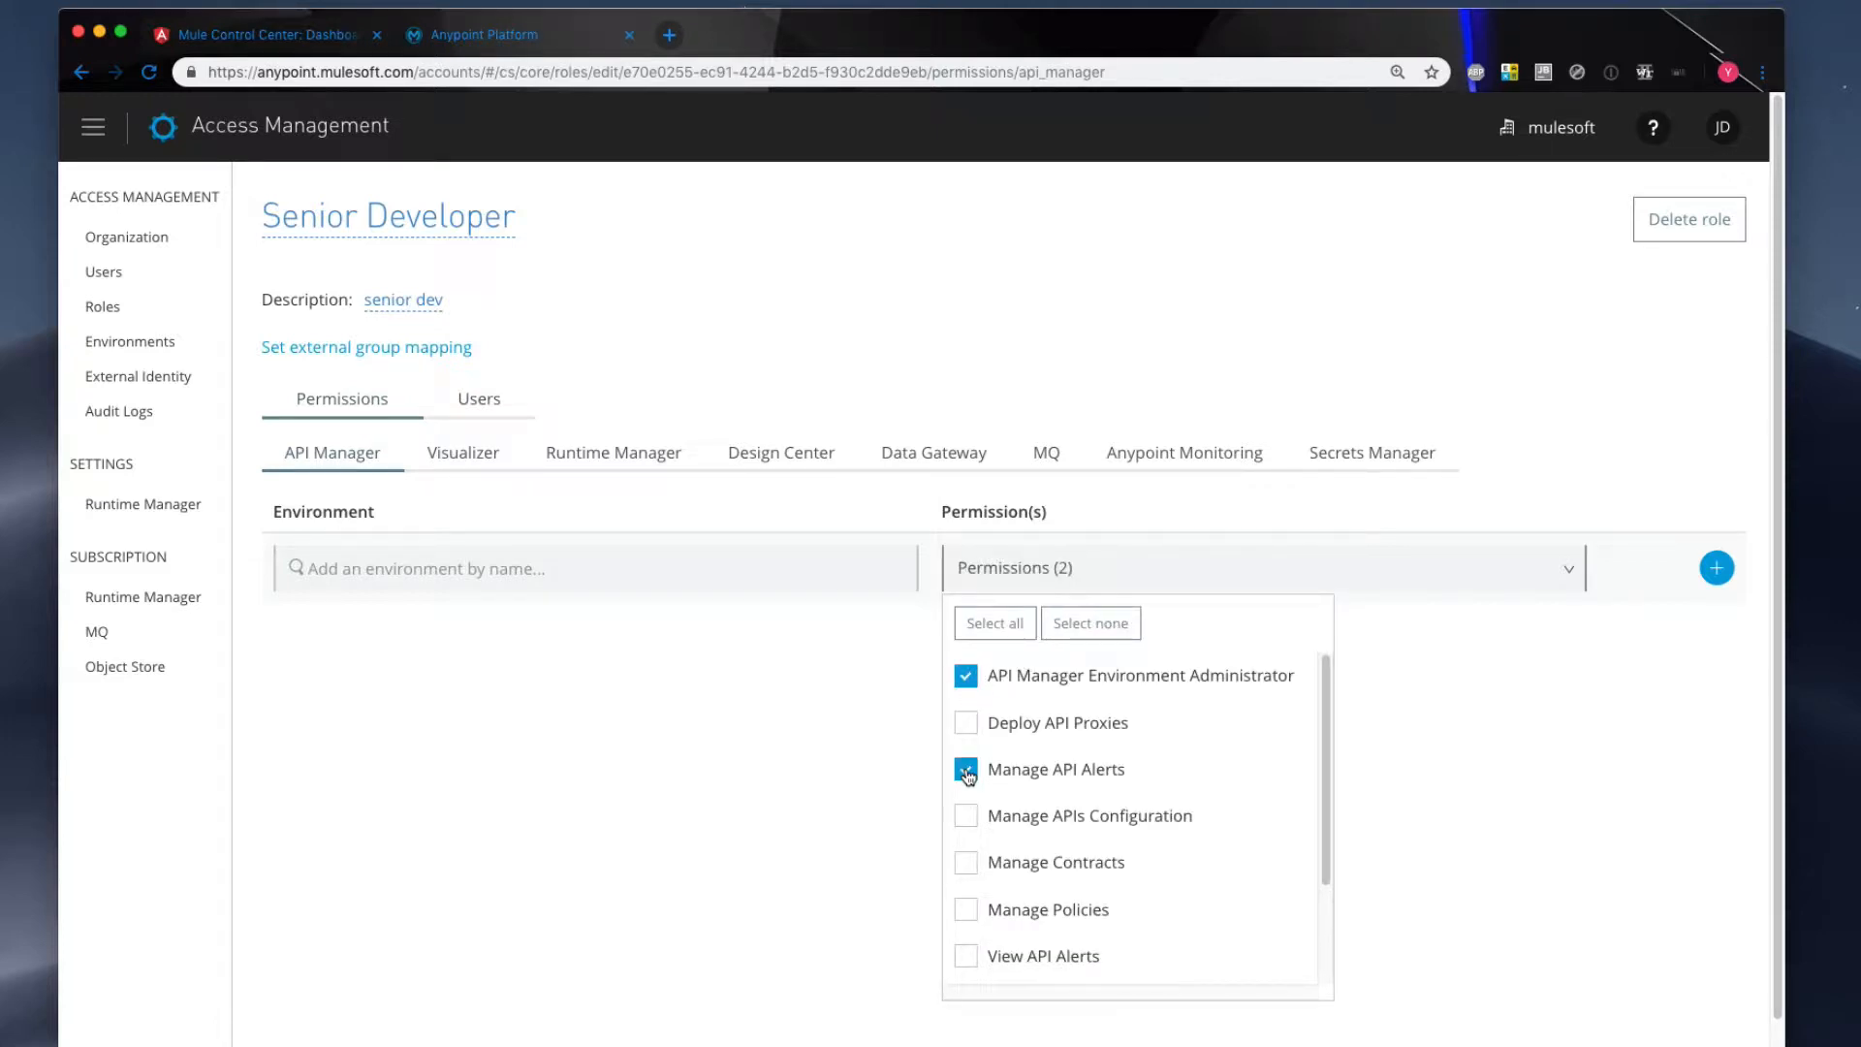
pyautogui.click(972, 864)
pyautogui.scroll(-3, 1034, 919)
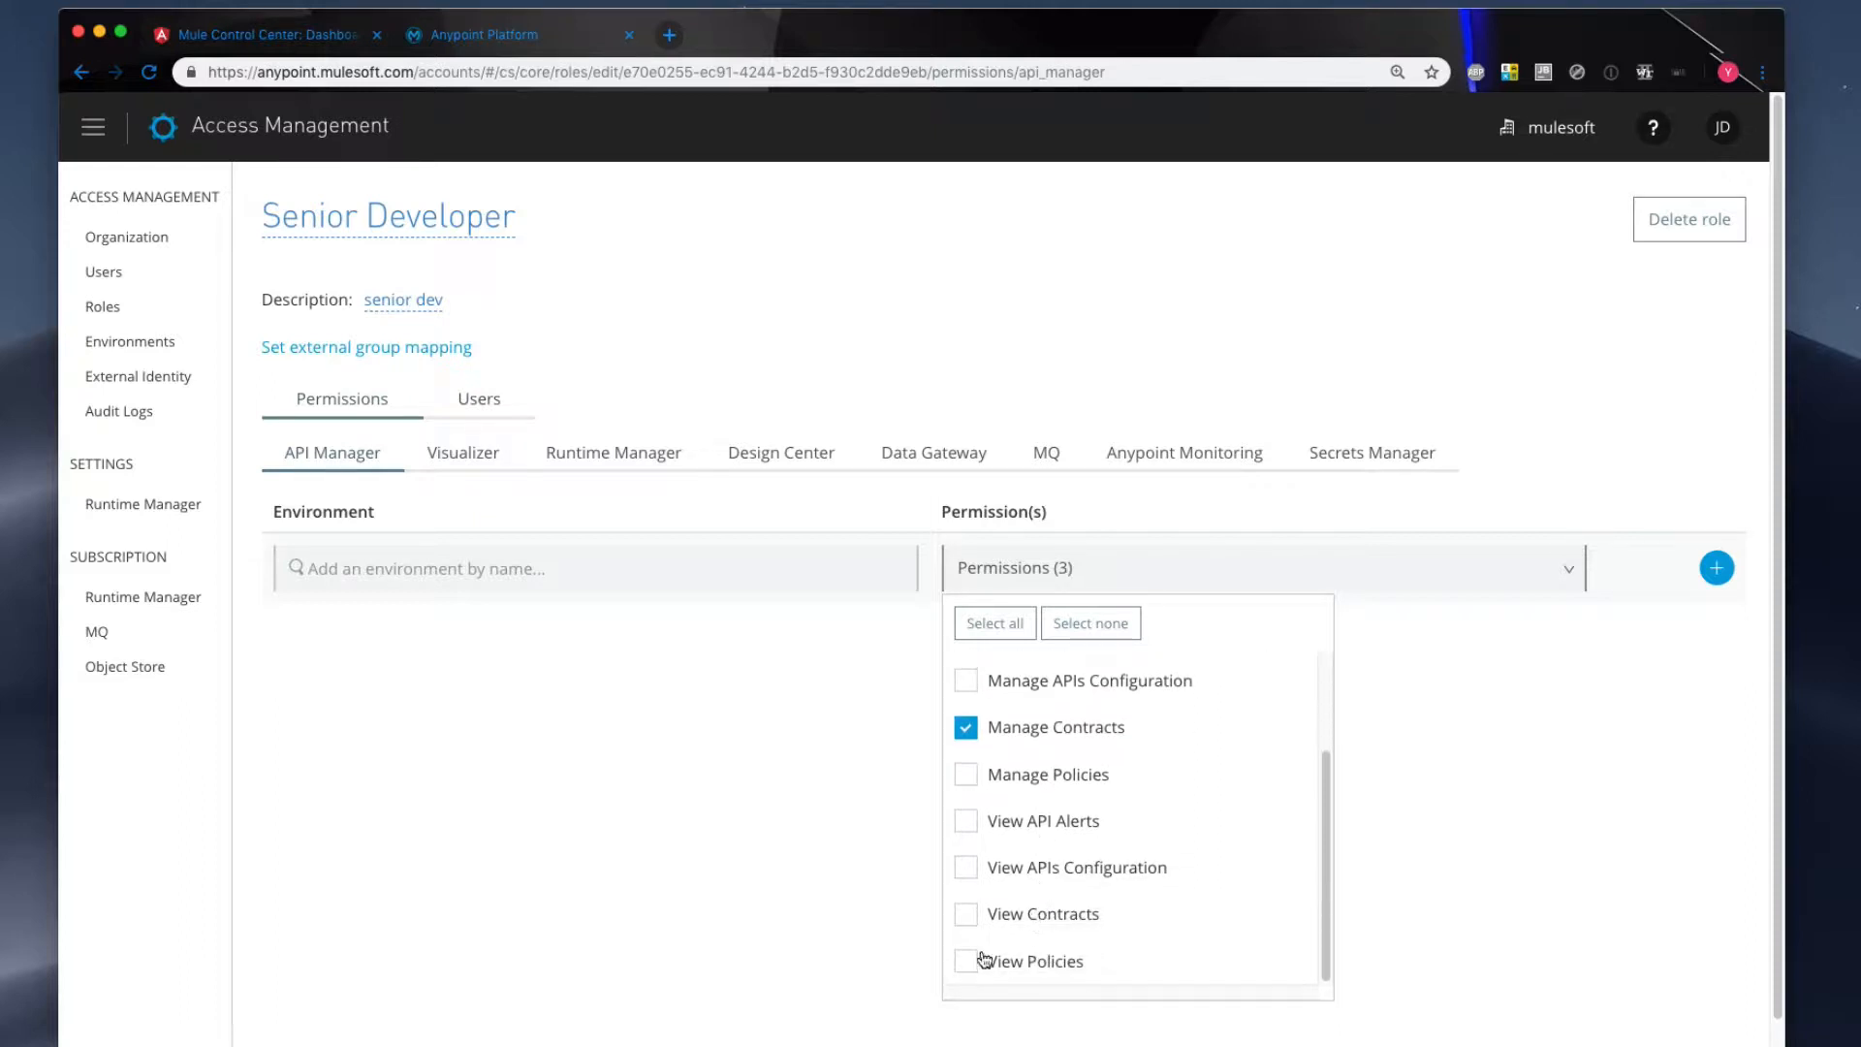
pyautogui.click(974, 961)
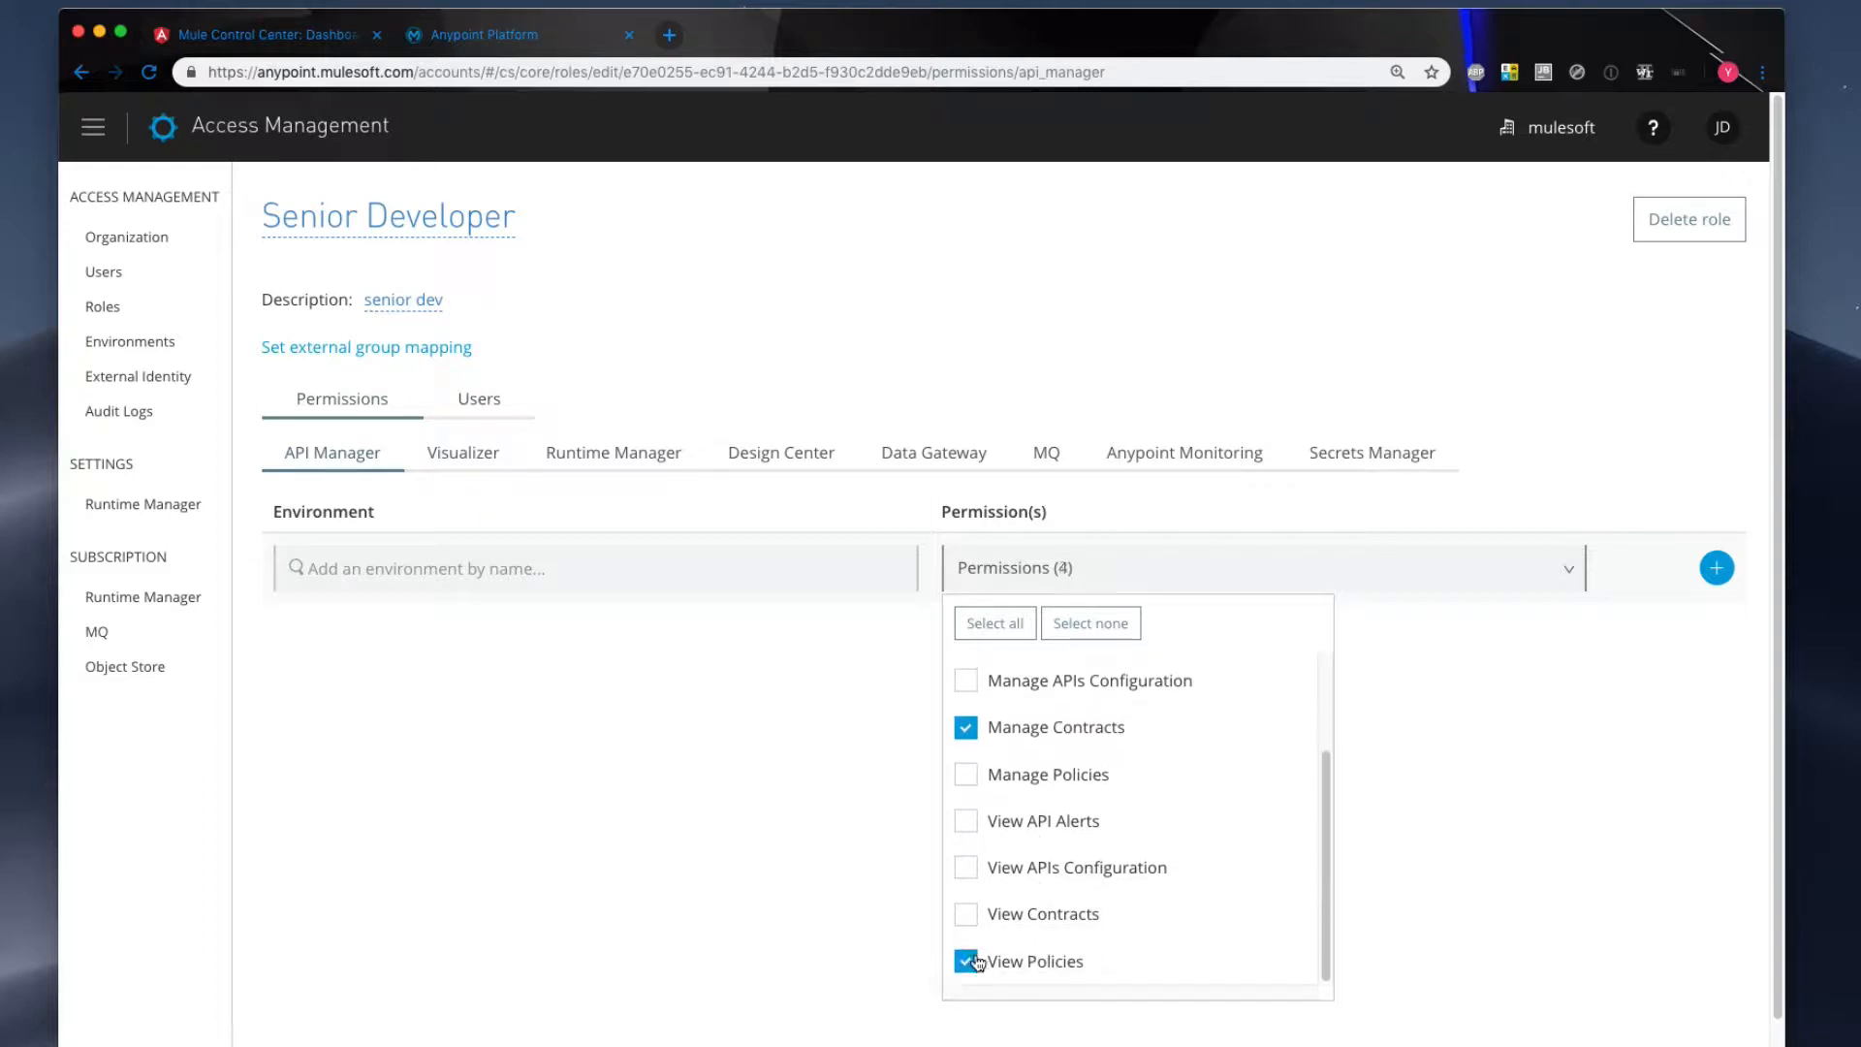
pyautogui.click(1434, 811)
pyautogui.click(868, 578)
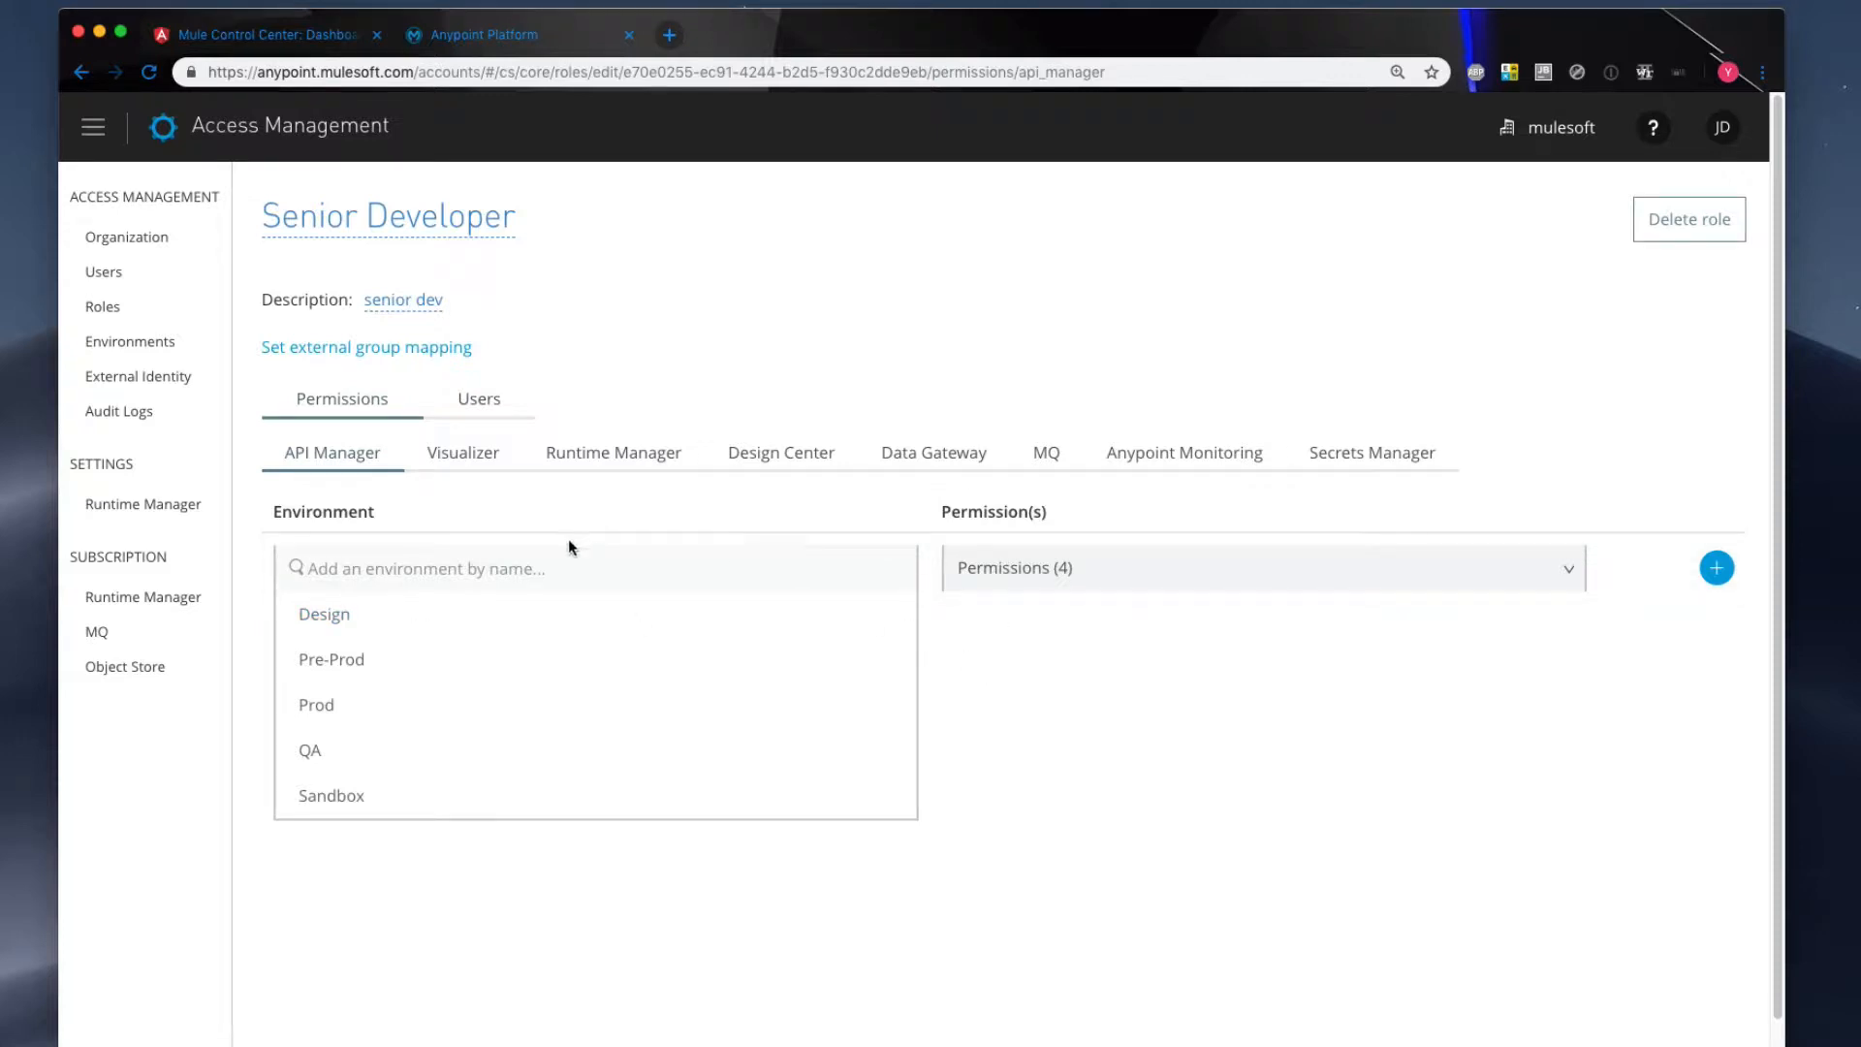
pyautogui.click(386, 620)
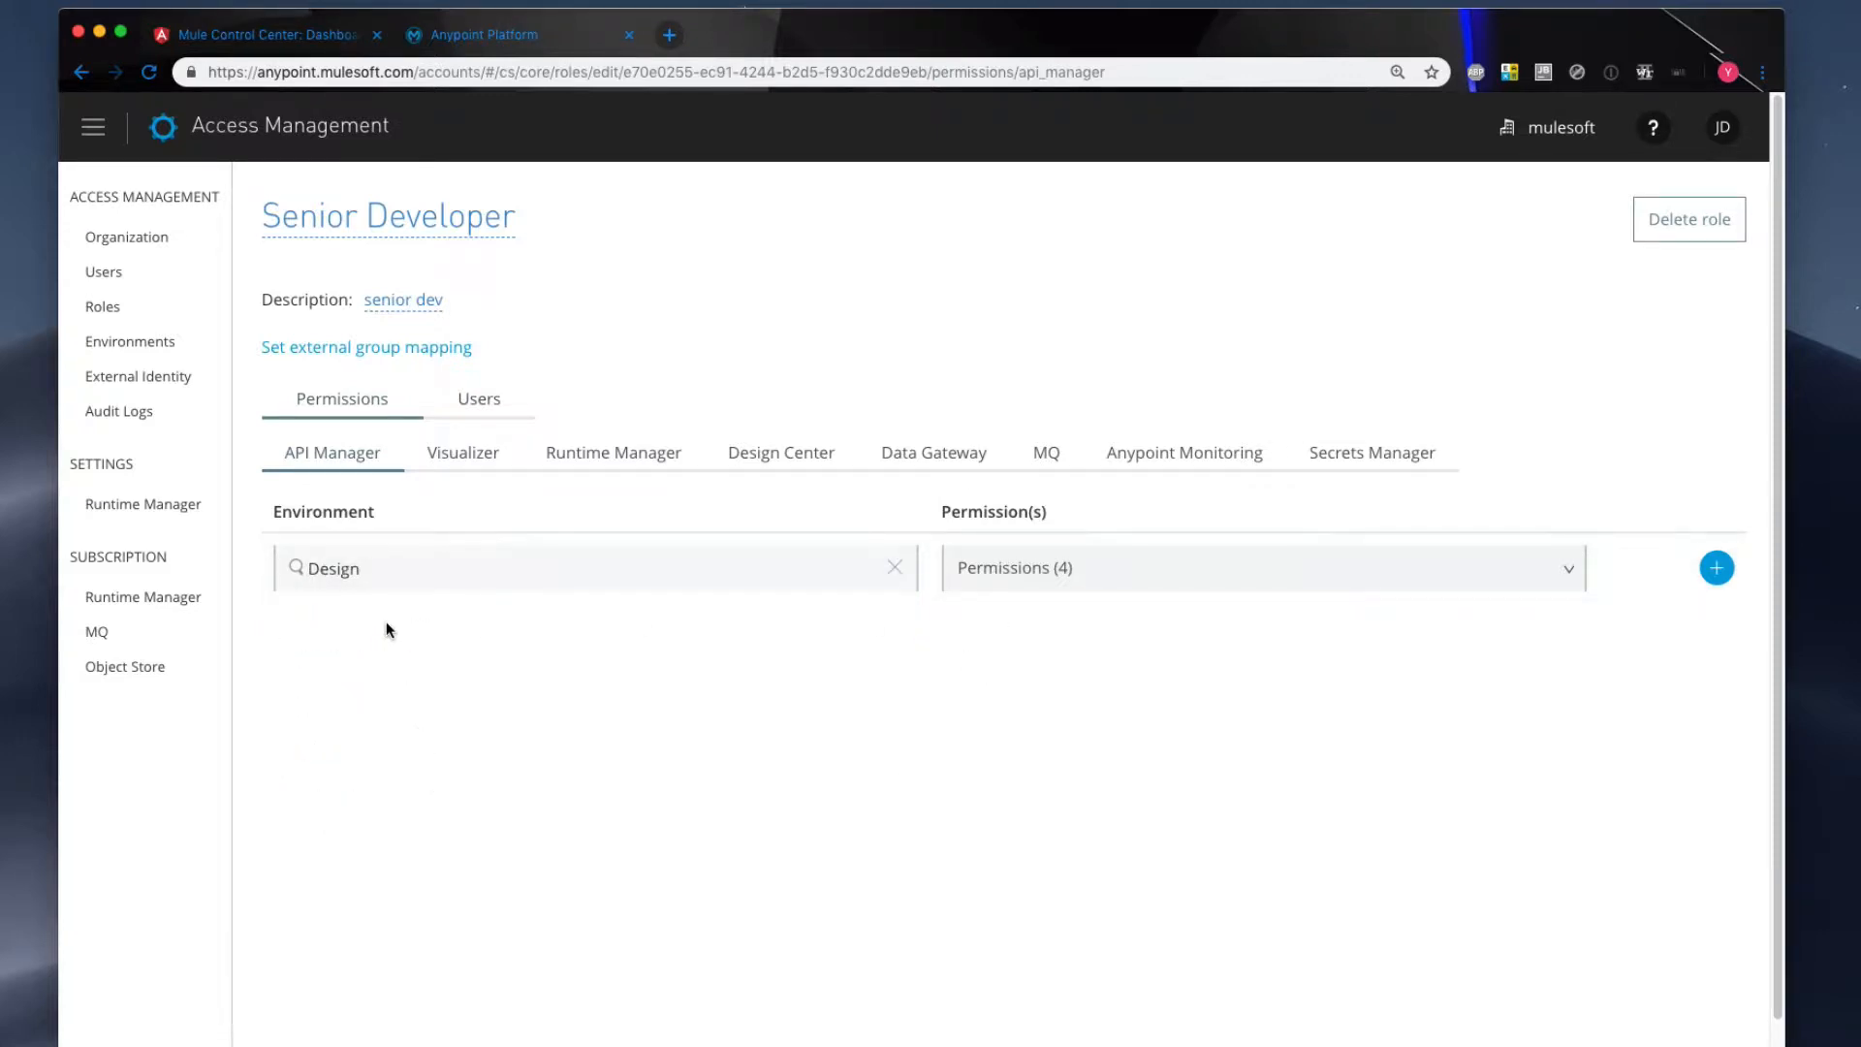
pyautogui.click(1717, 568)
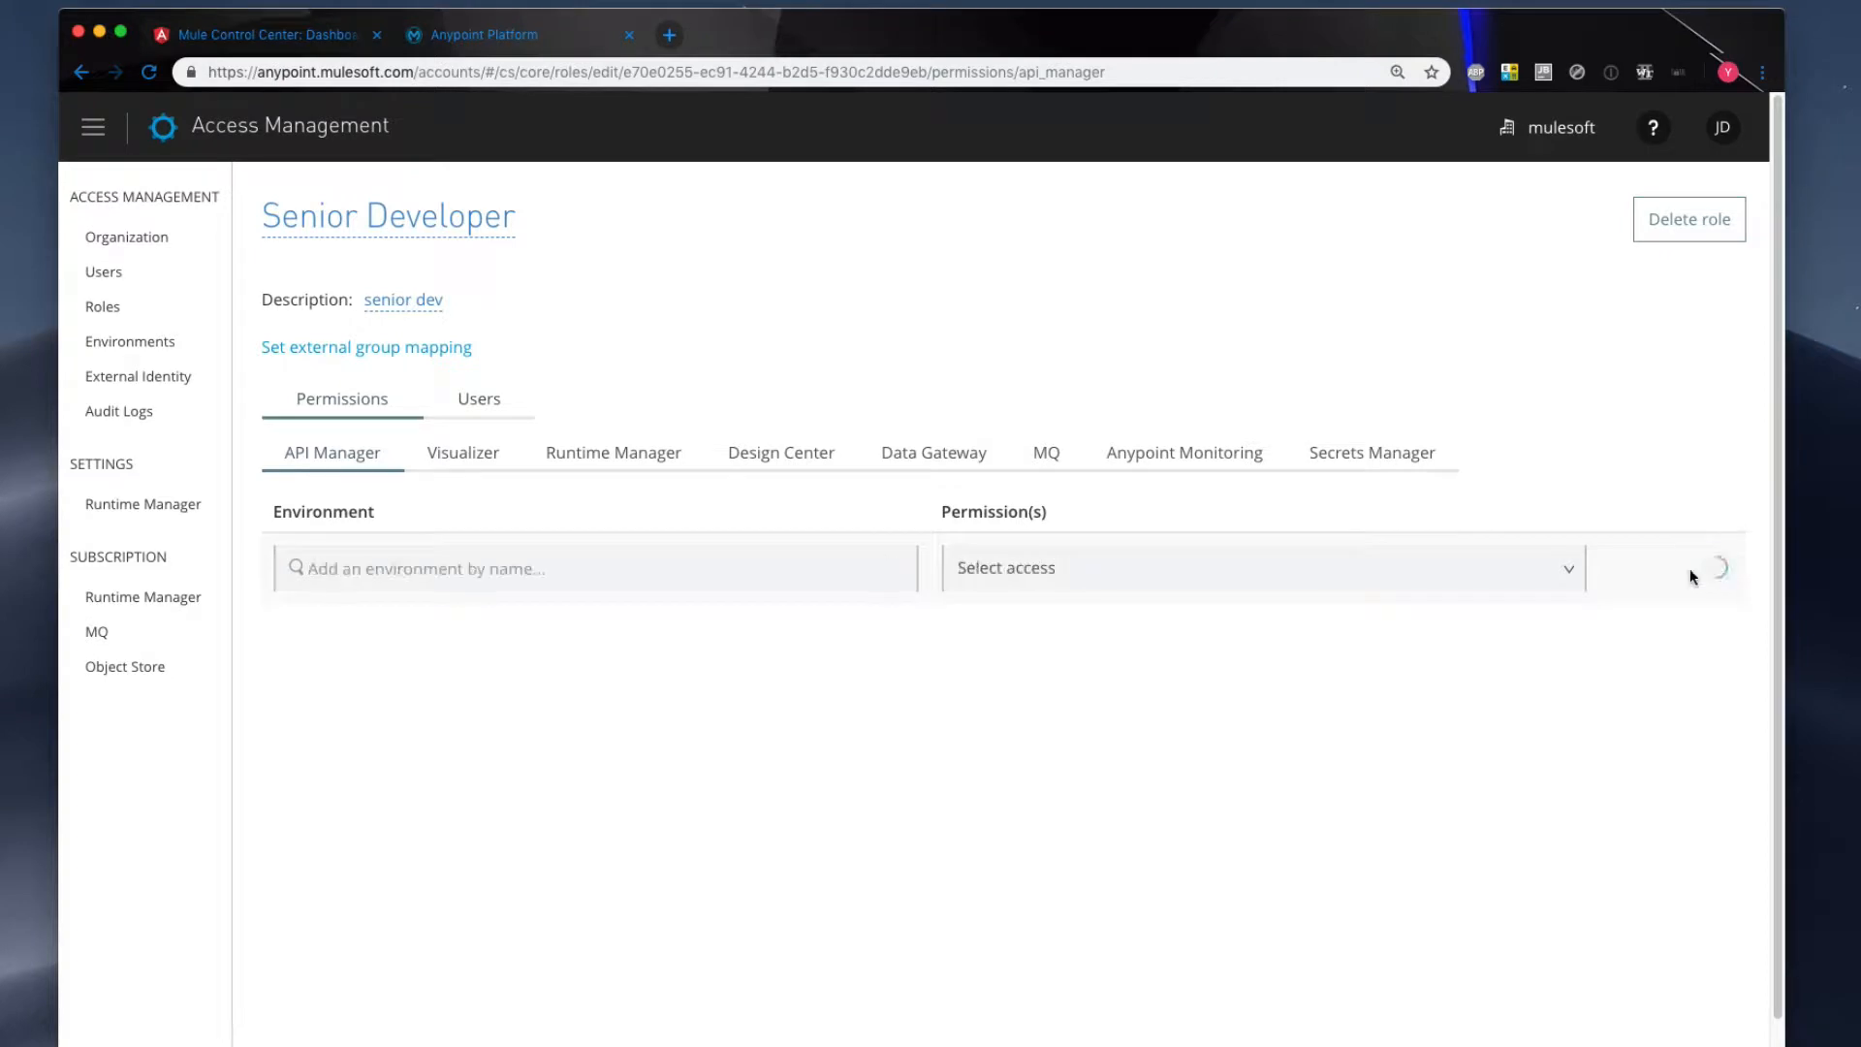
# - Add API Manager Environment Administrator, Manage API Alerts, Manage Contracts and View Policies permissions for the Pre-Prod environment
pyautogui.click(987, 571)
pyautogui.scroll(3, 967, 690)
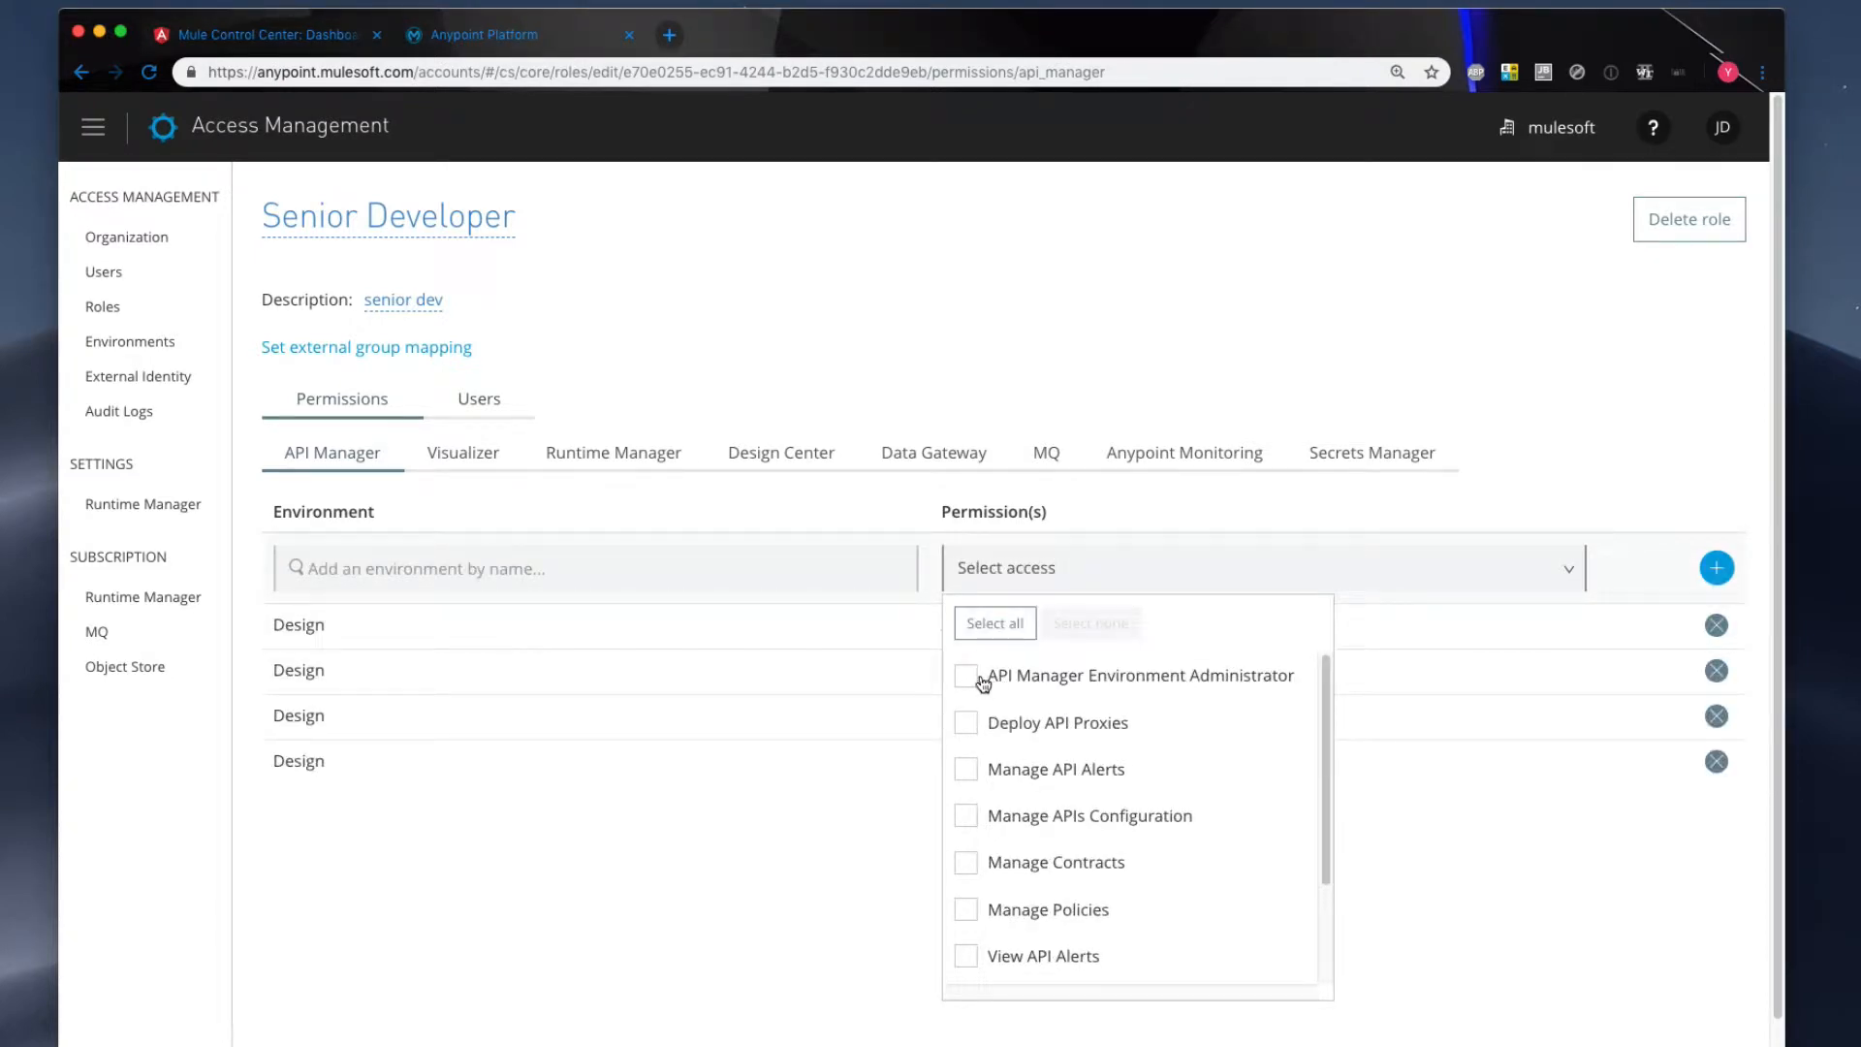
pyautogui.click(968, 675)
pyautogui.click(966, 776)
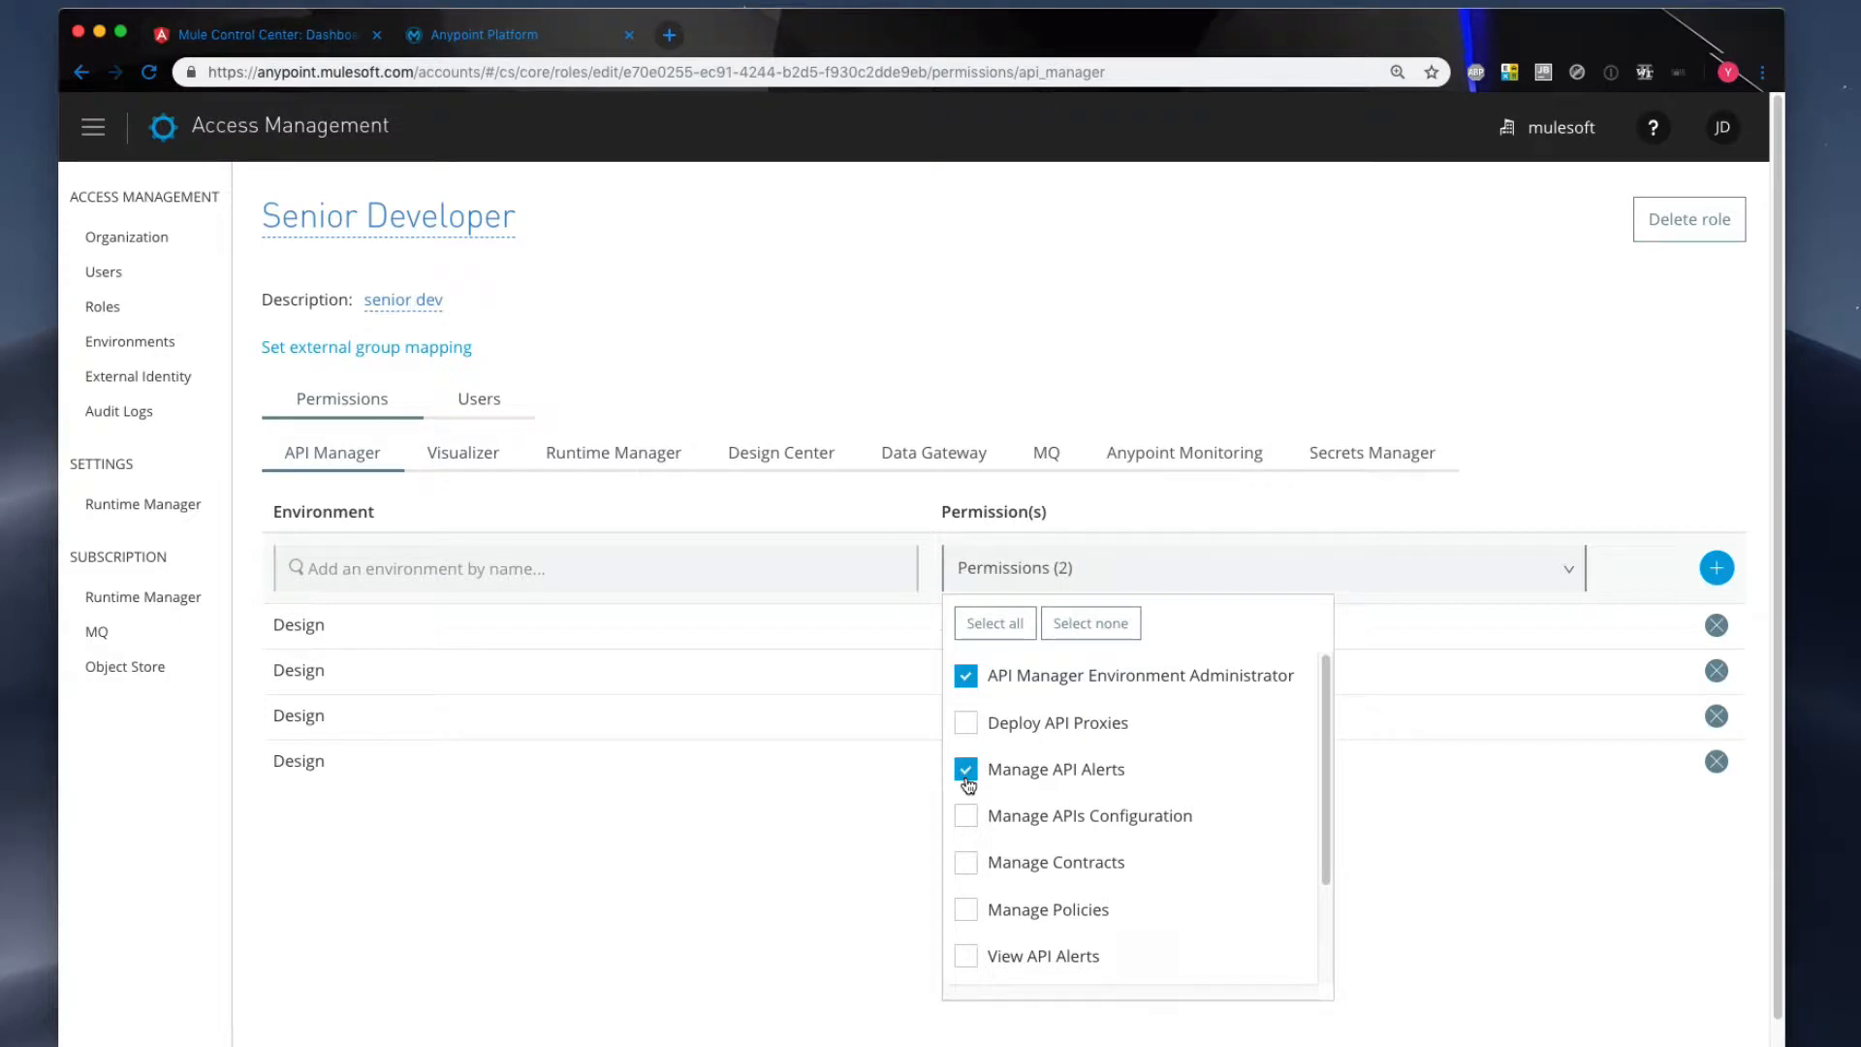
pyautogui.click(966, 863)
pyautogui.scroll(-3, 979, 866)
pyautogui.click(966, 962)
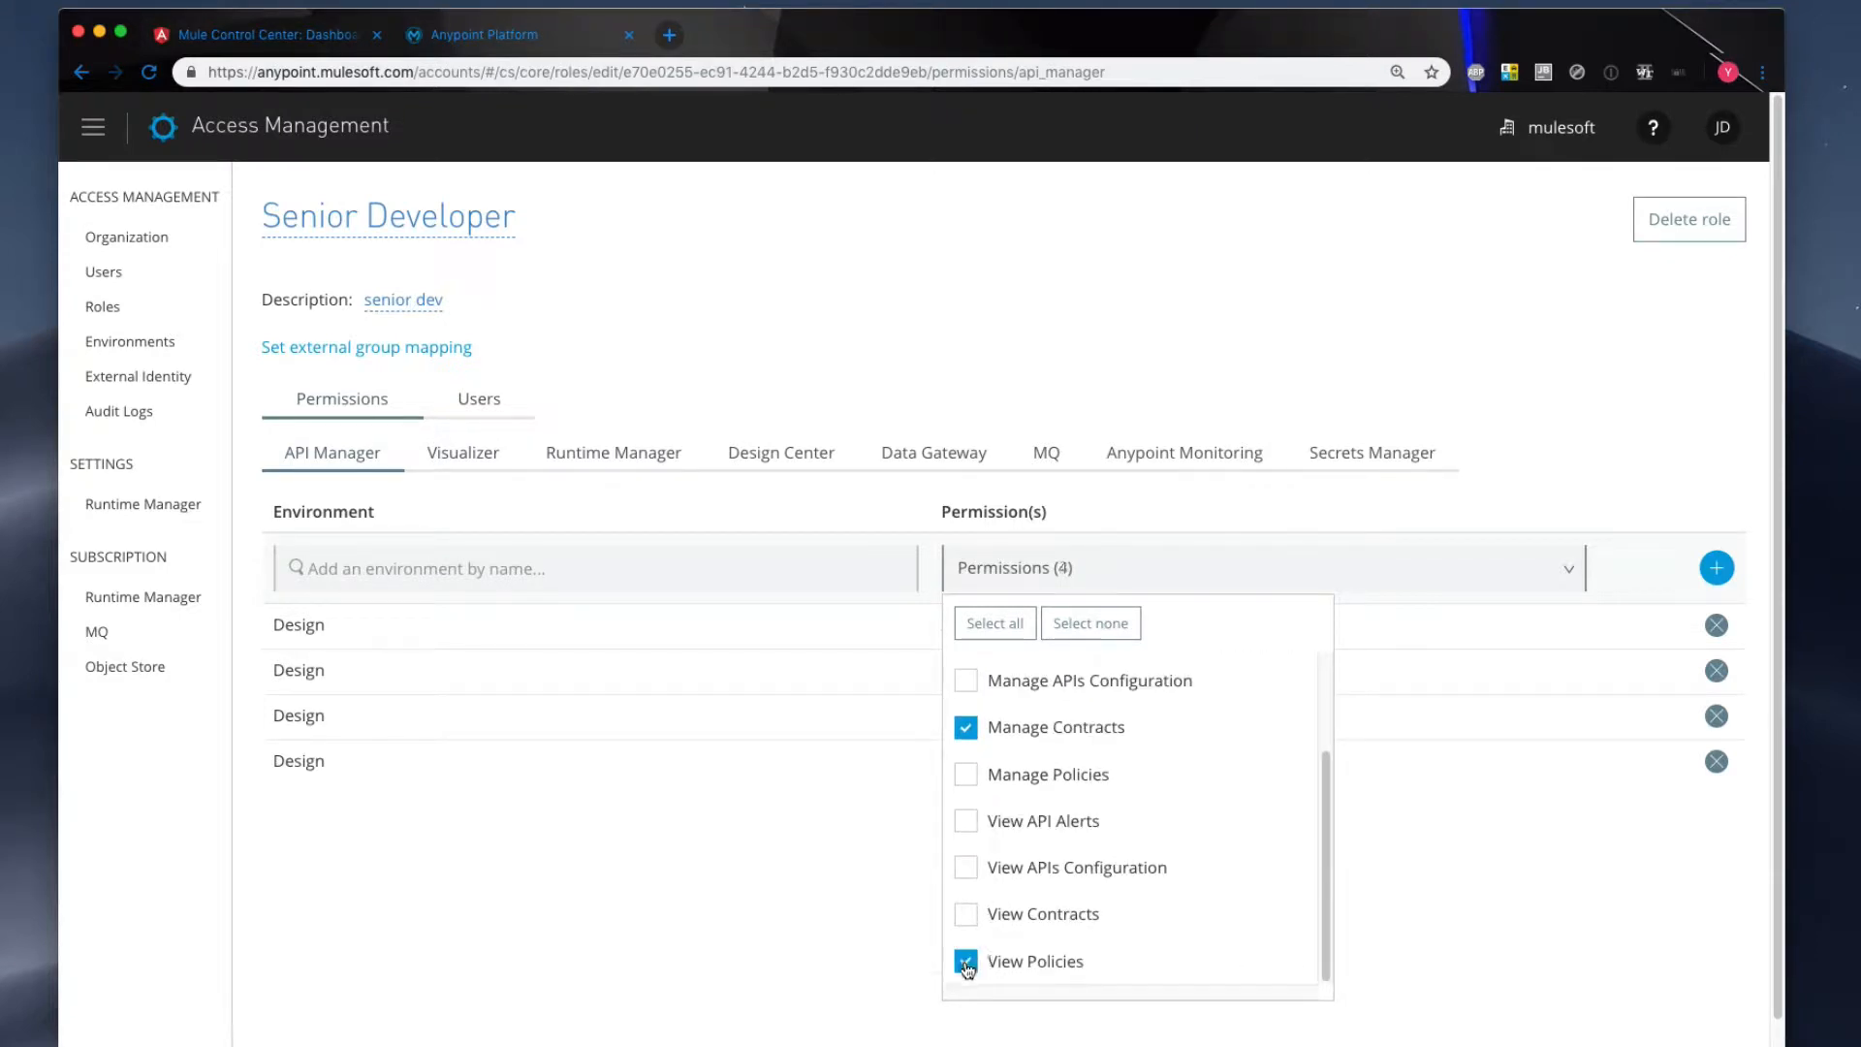
pyautogui.click(539, 564)
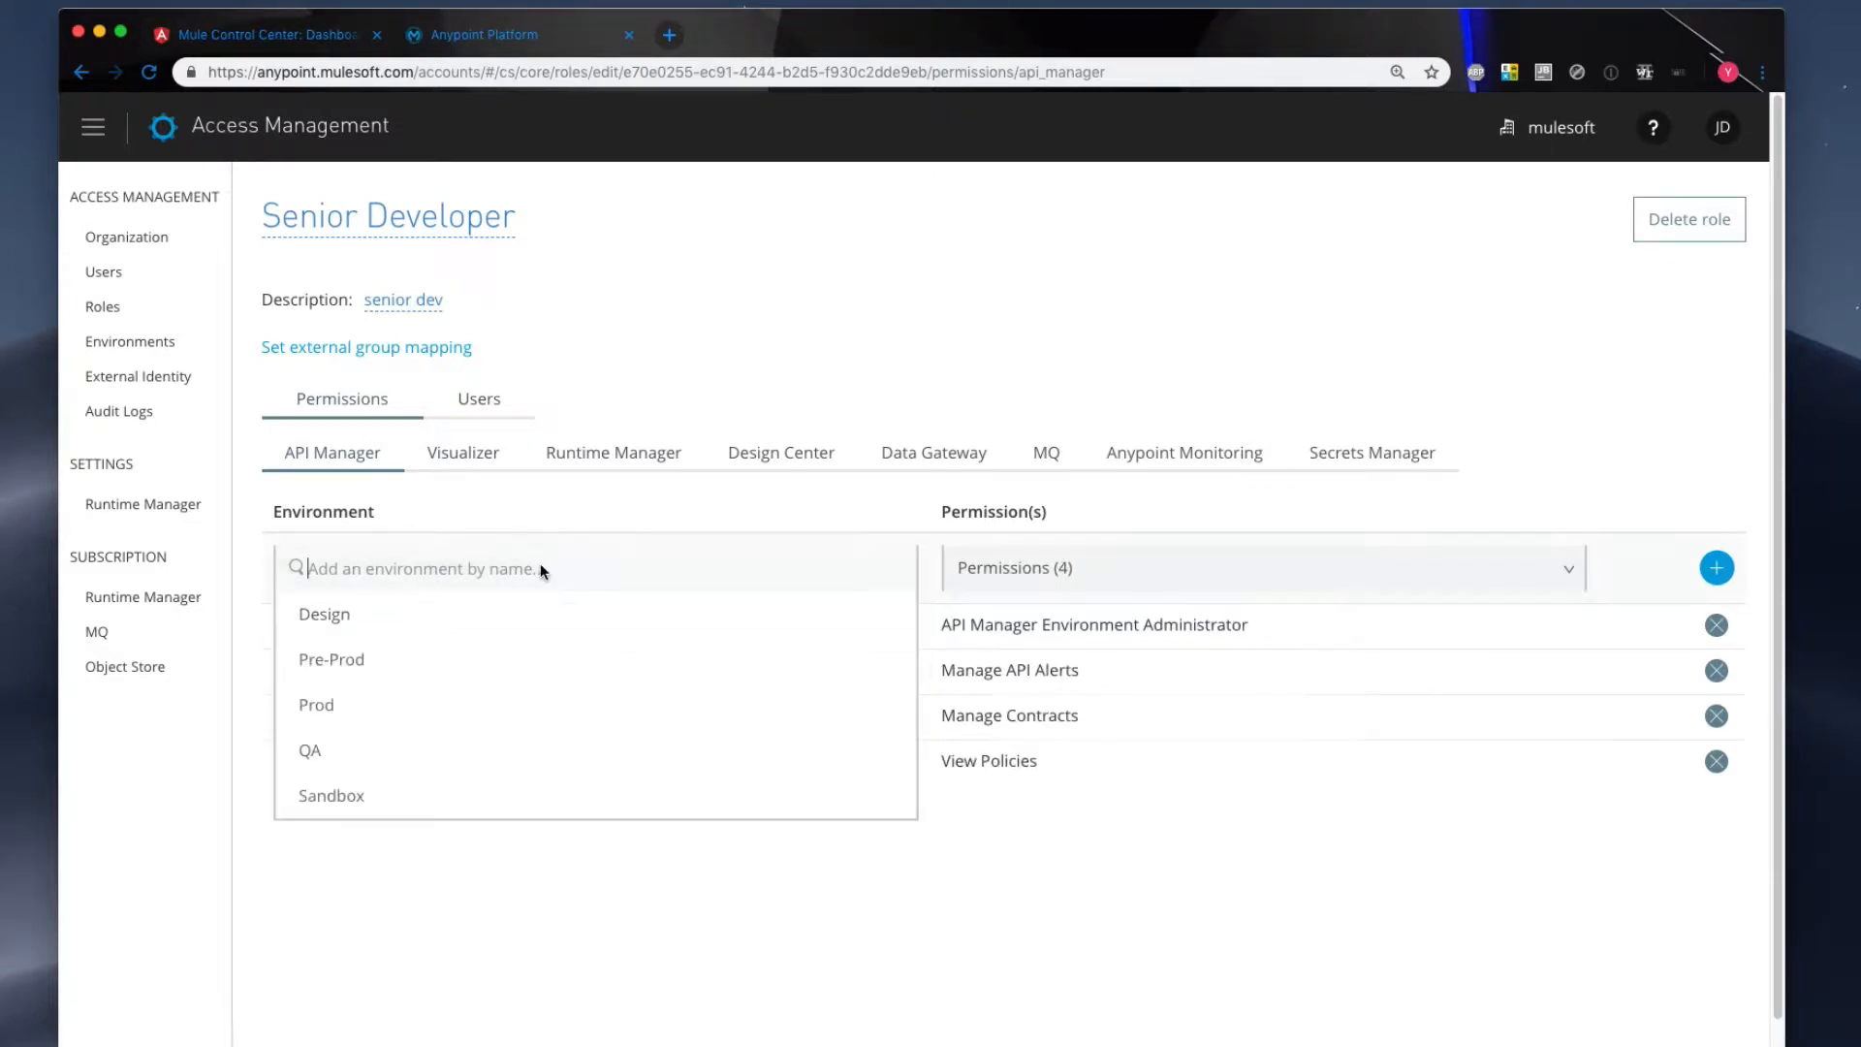
pyautogui.click(410, 661)
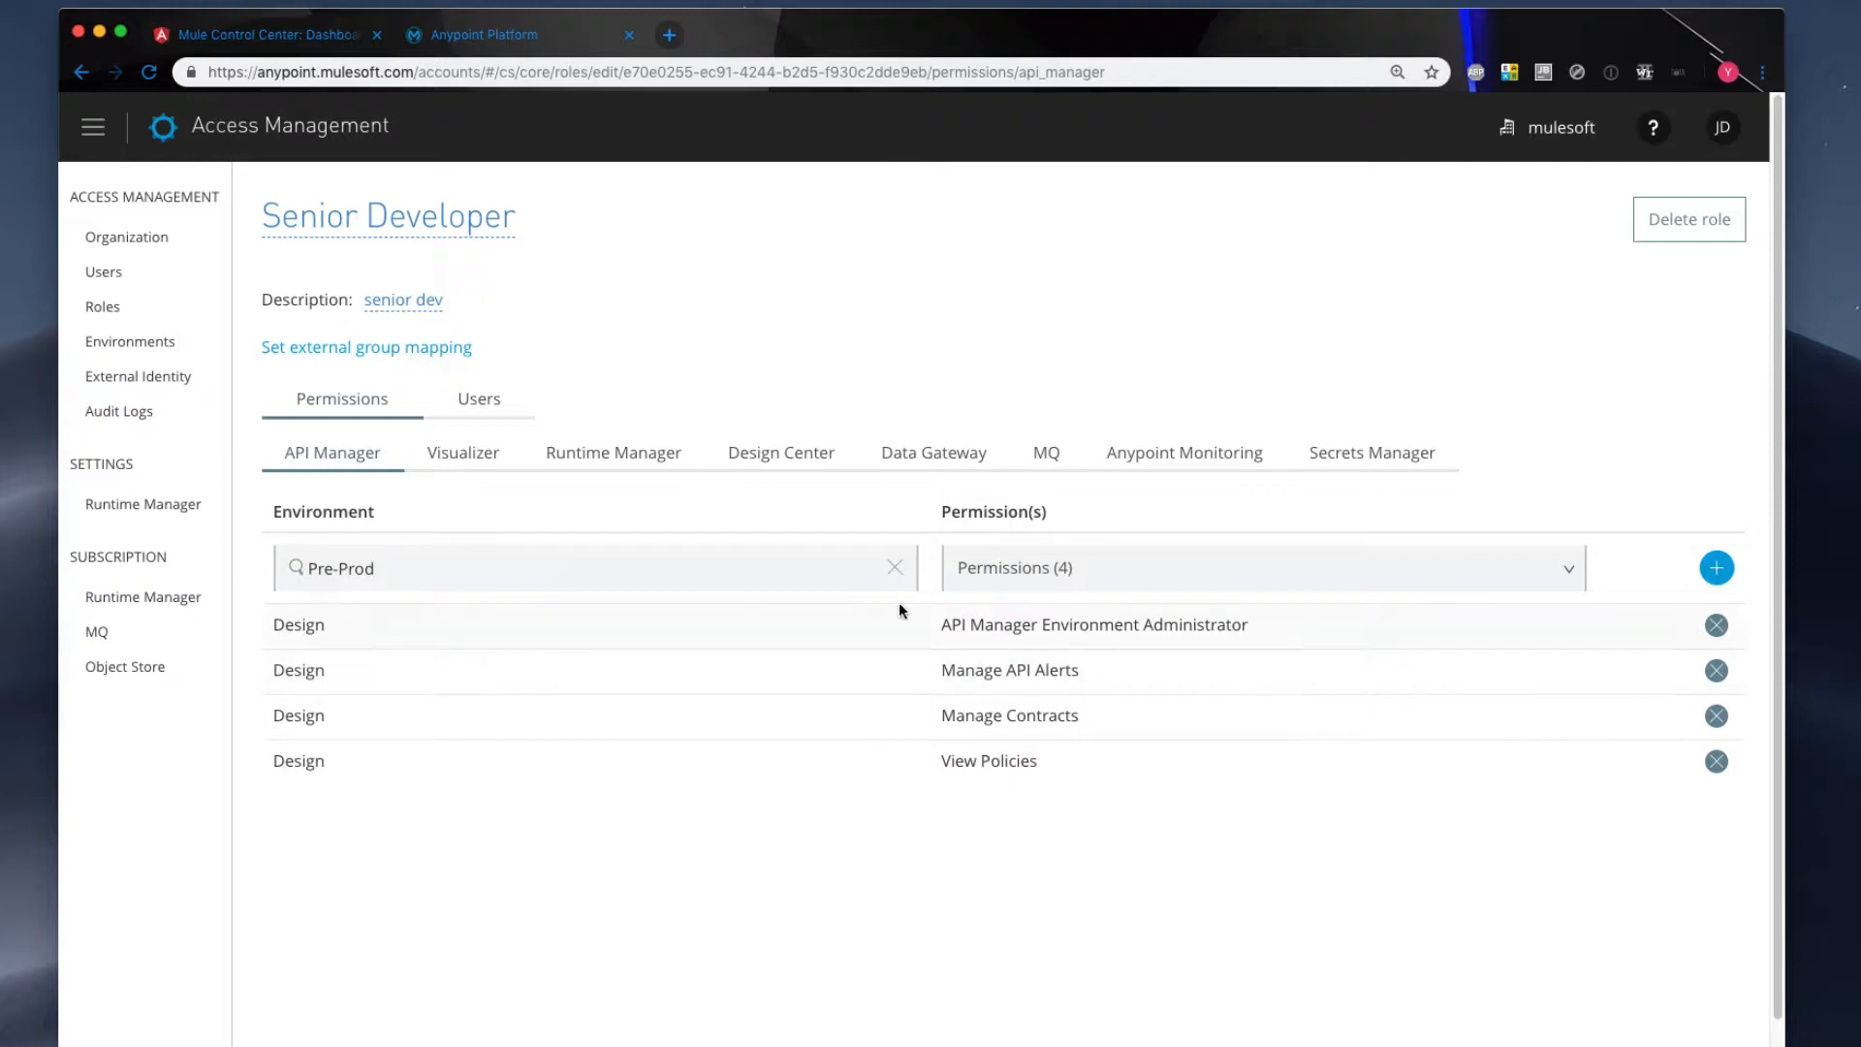
pyautogui.click(1706, 568)
pyautogui.click(999, 577)
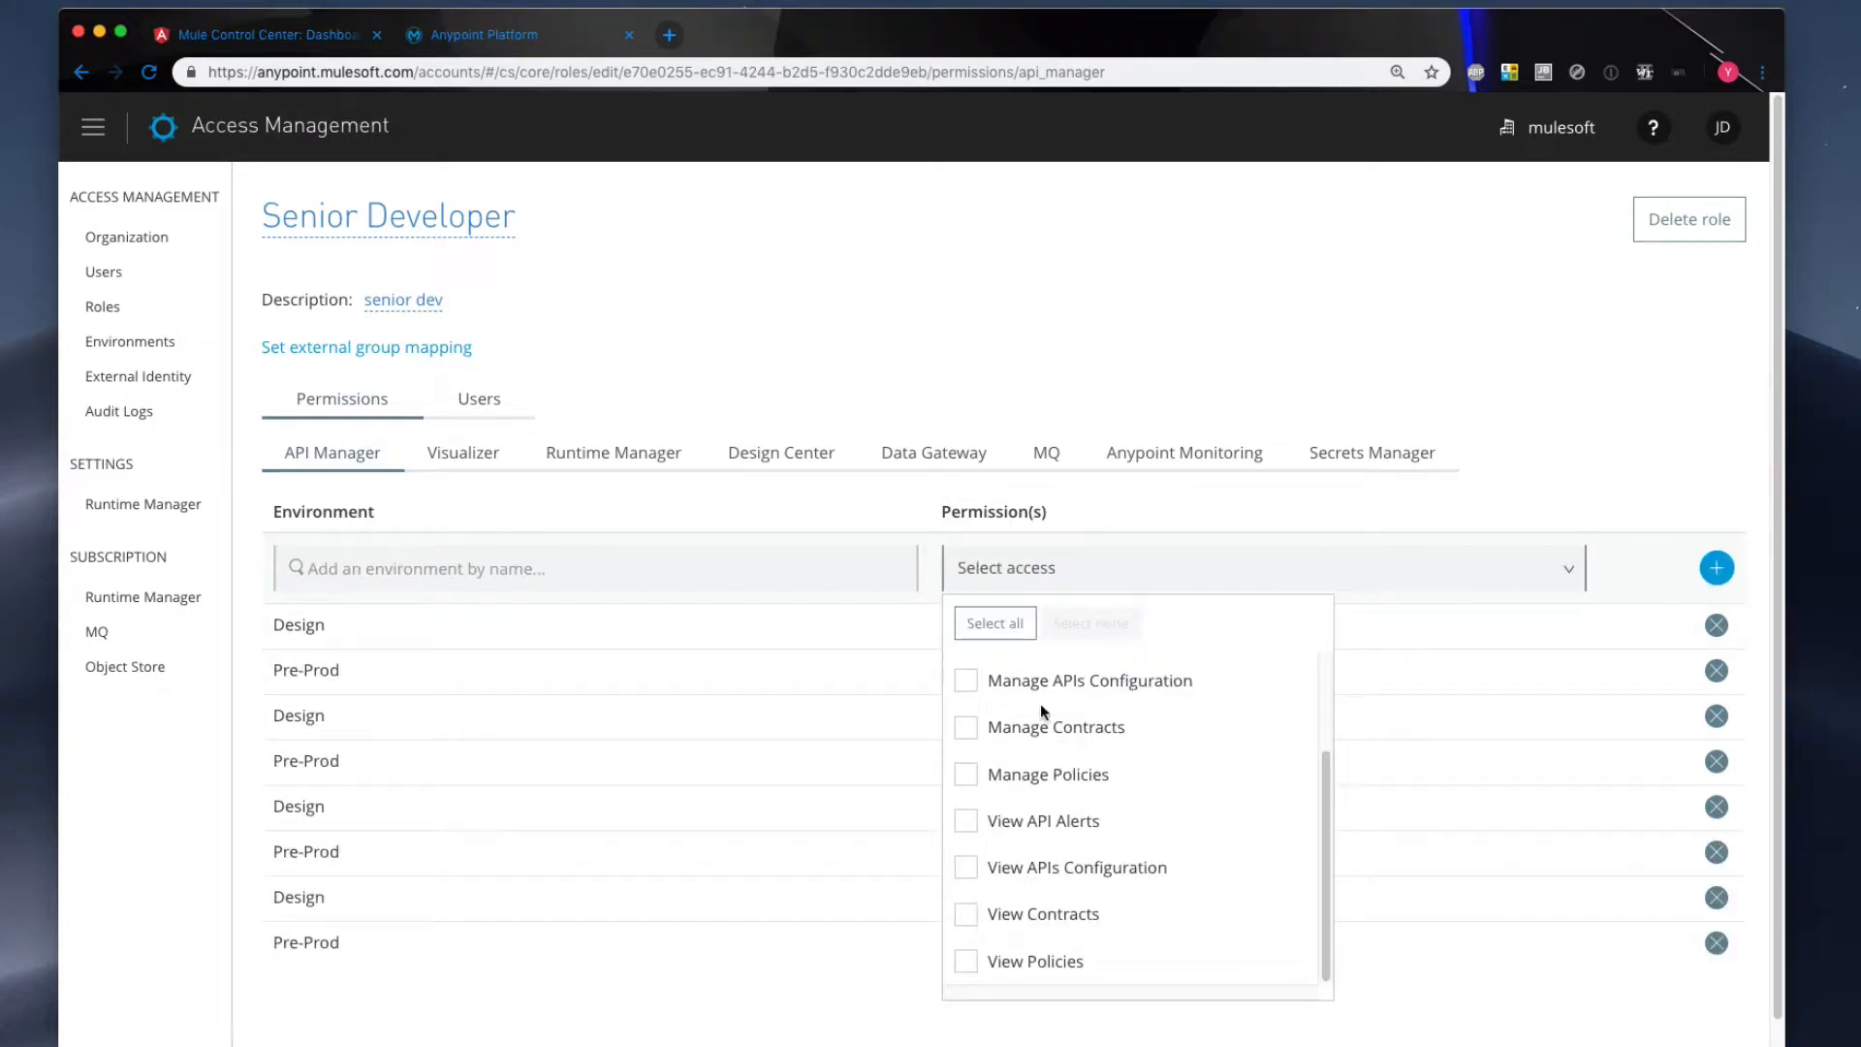
pyautogui.click(967, 682)
pyautogui.click(965, 775)
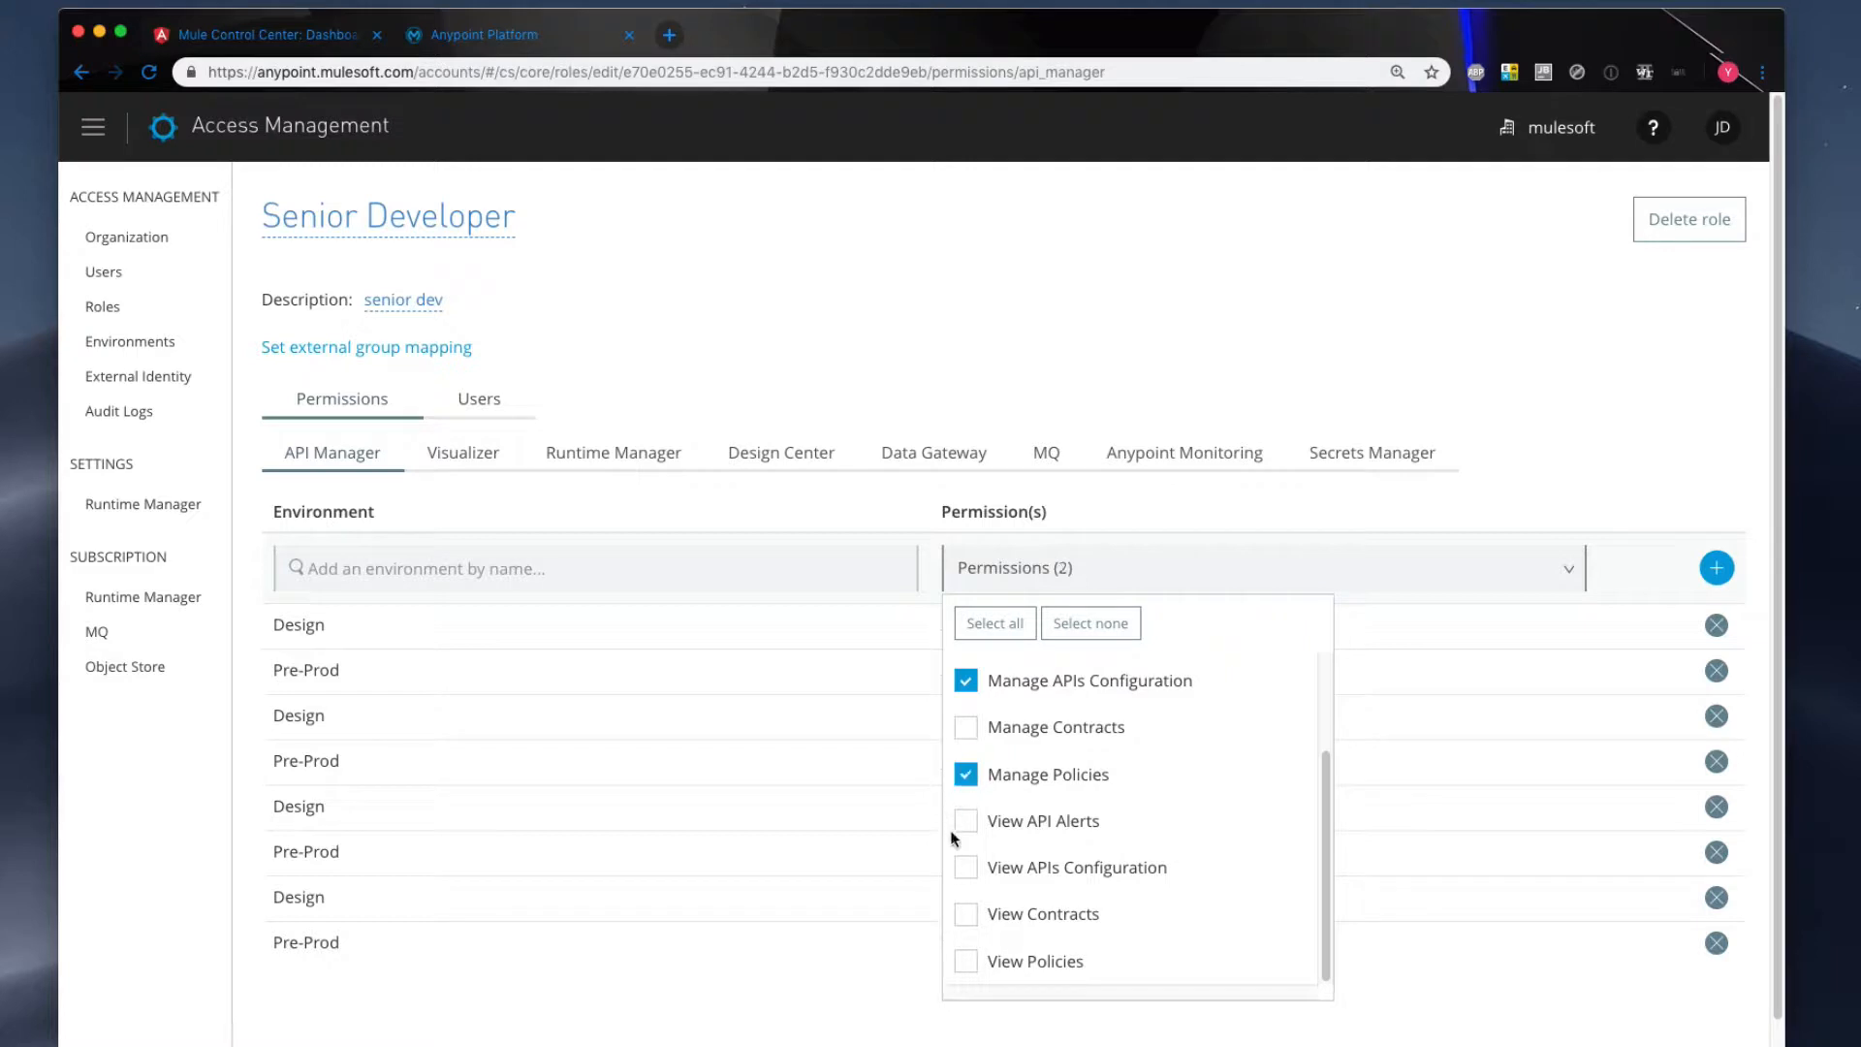
pyautogui.click(964, 867)
pyautogui.scroll(-1, 989, 873)
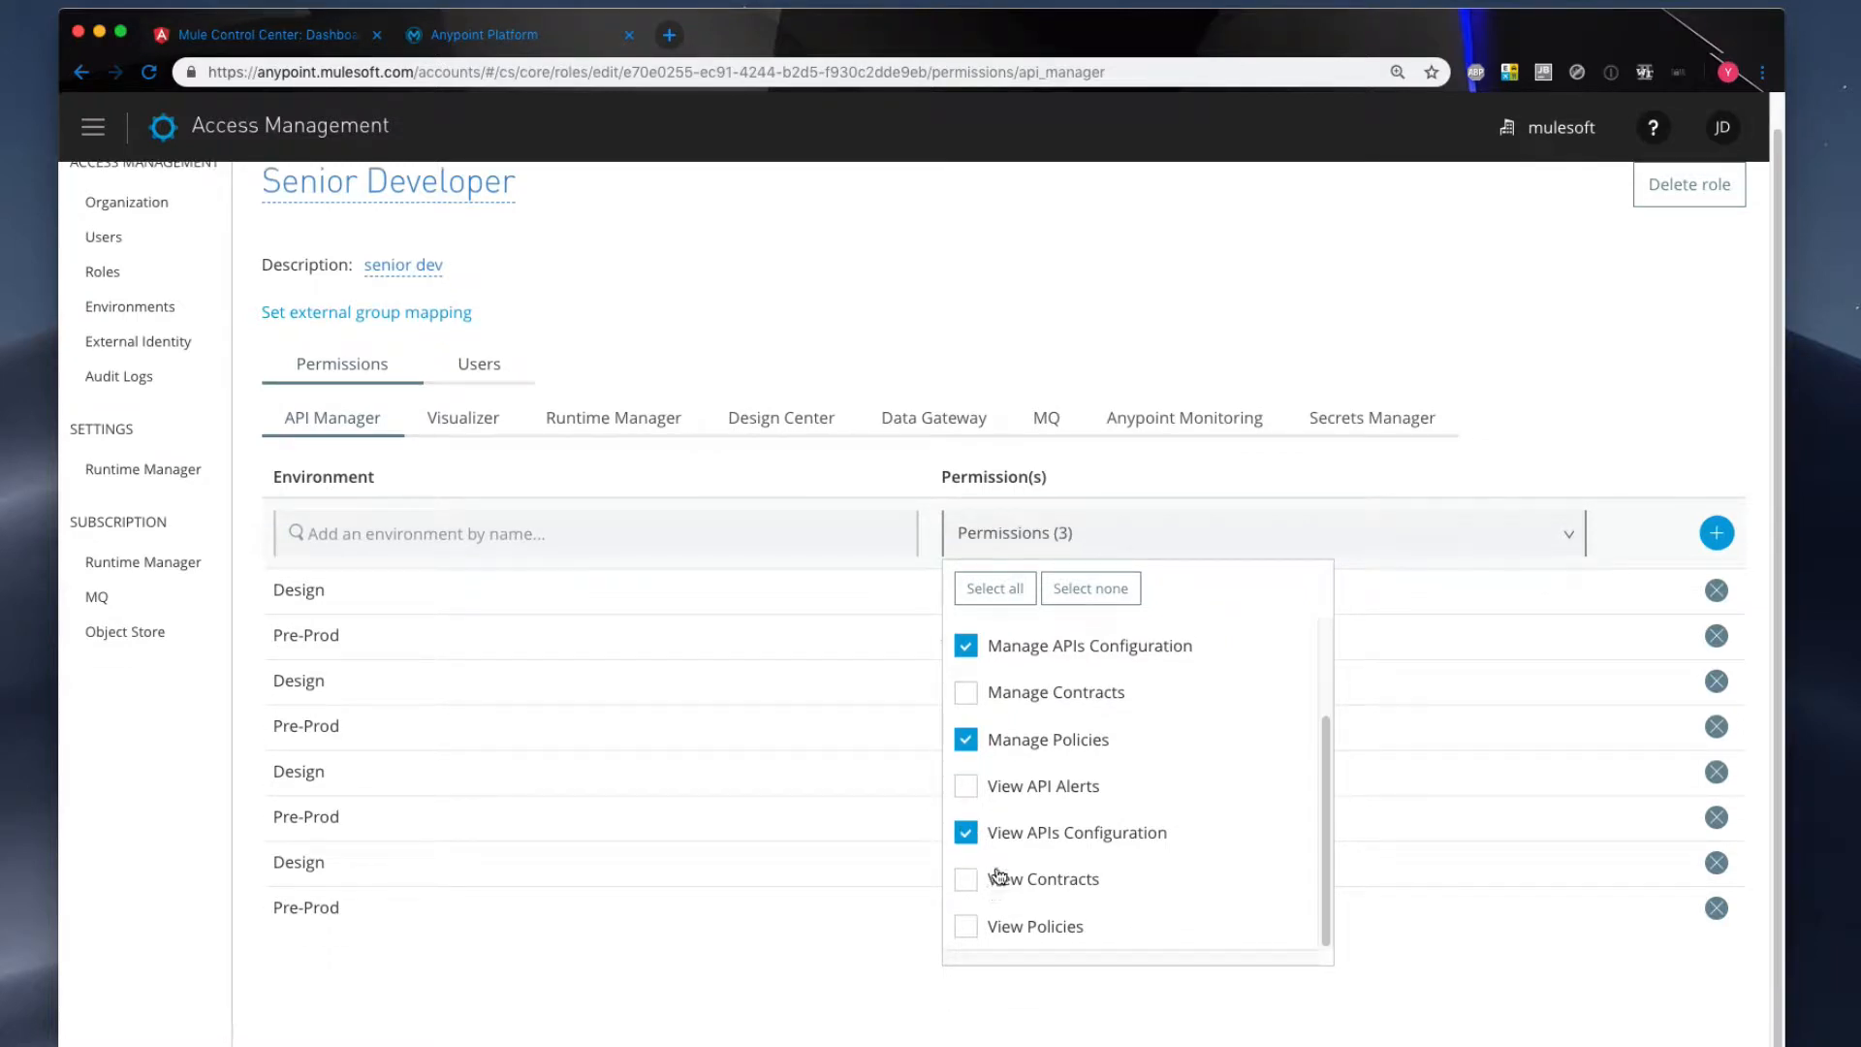
pyautogui.click(967, 832)
pyautogui.click(970, 739)
pyautogui.click(967, 647)
# - Add API Manager Environment Administrator, Manage API Alerts, Manage Contracts and View Policies permissions for the QA environment
pyautogui.scroll(3, 1170, 639)
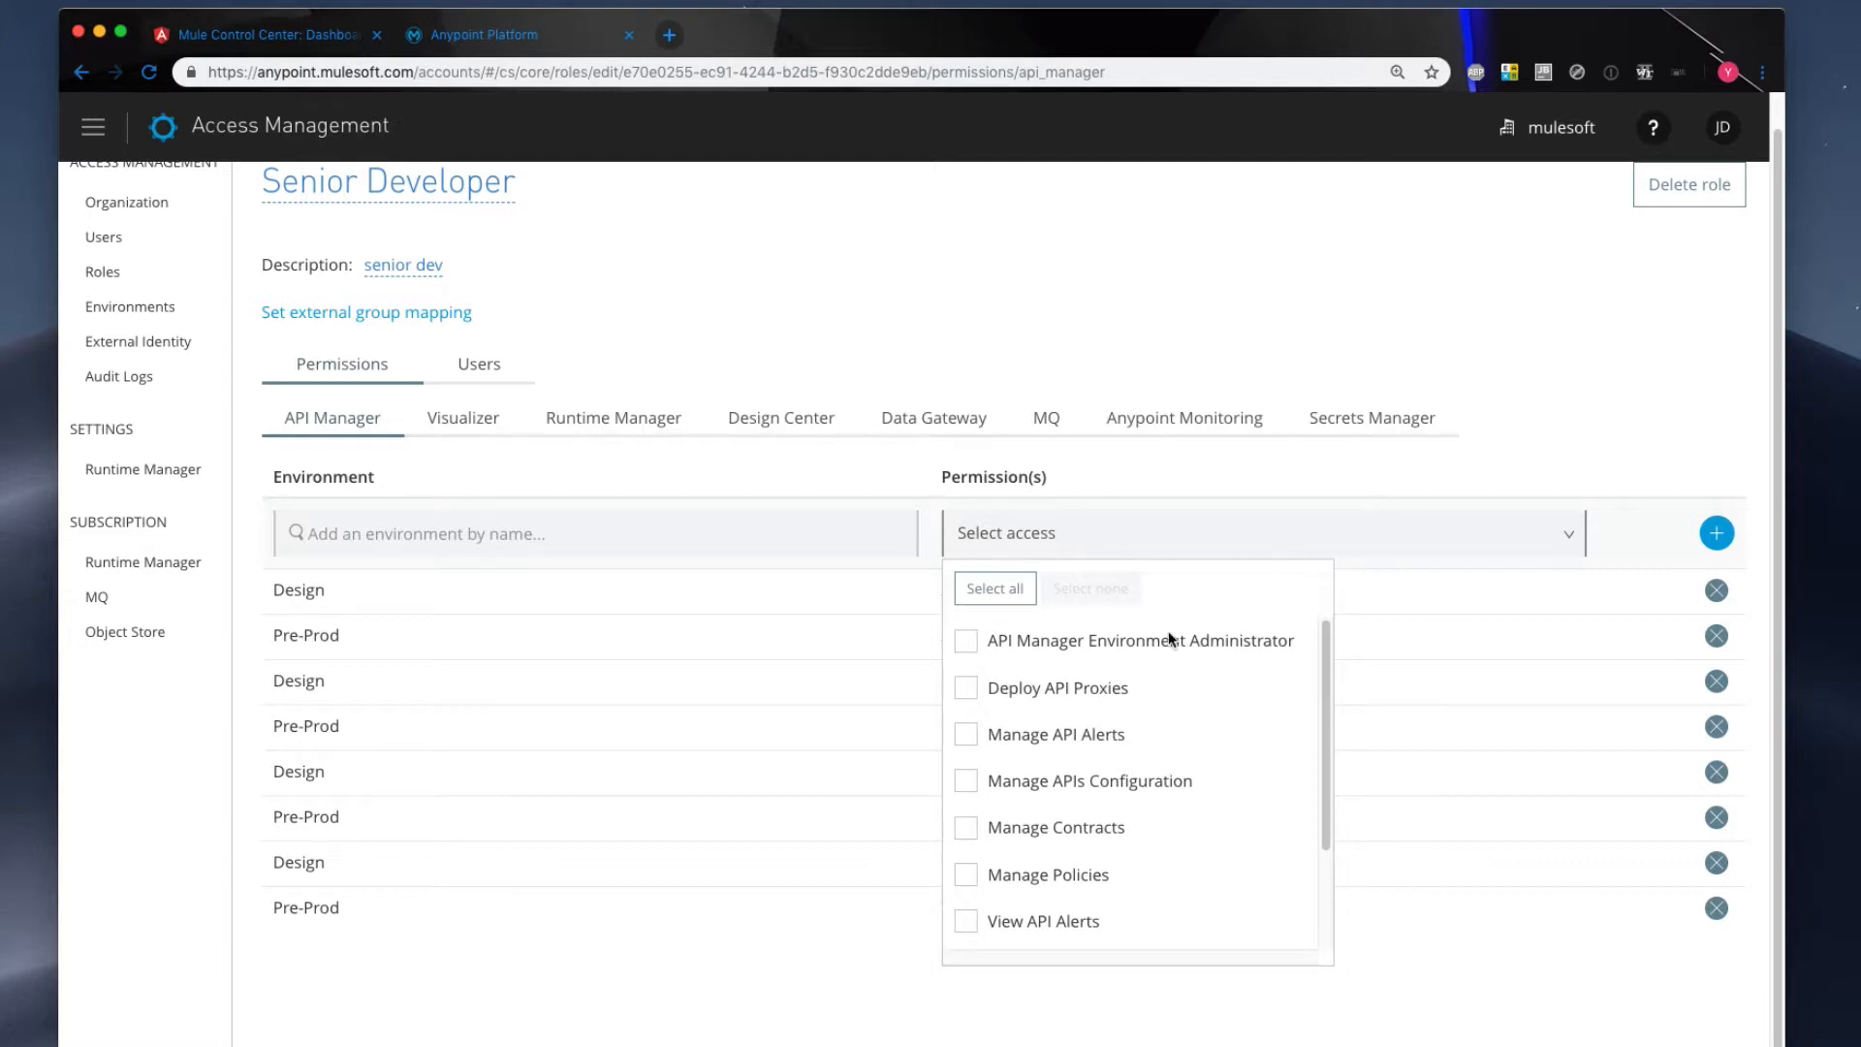
pyautogui.click(965, 648)
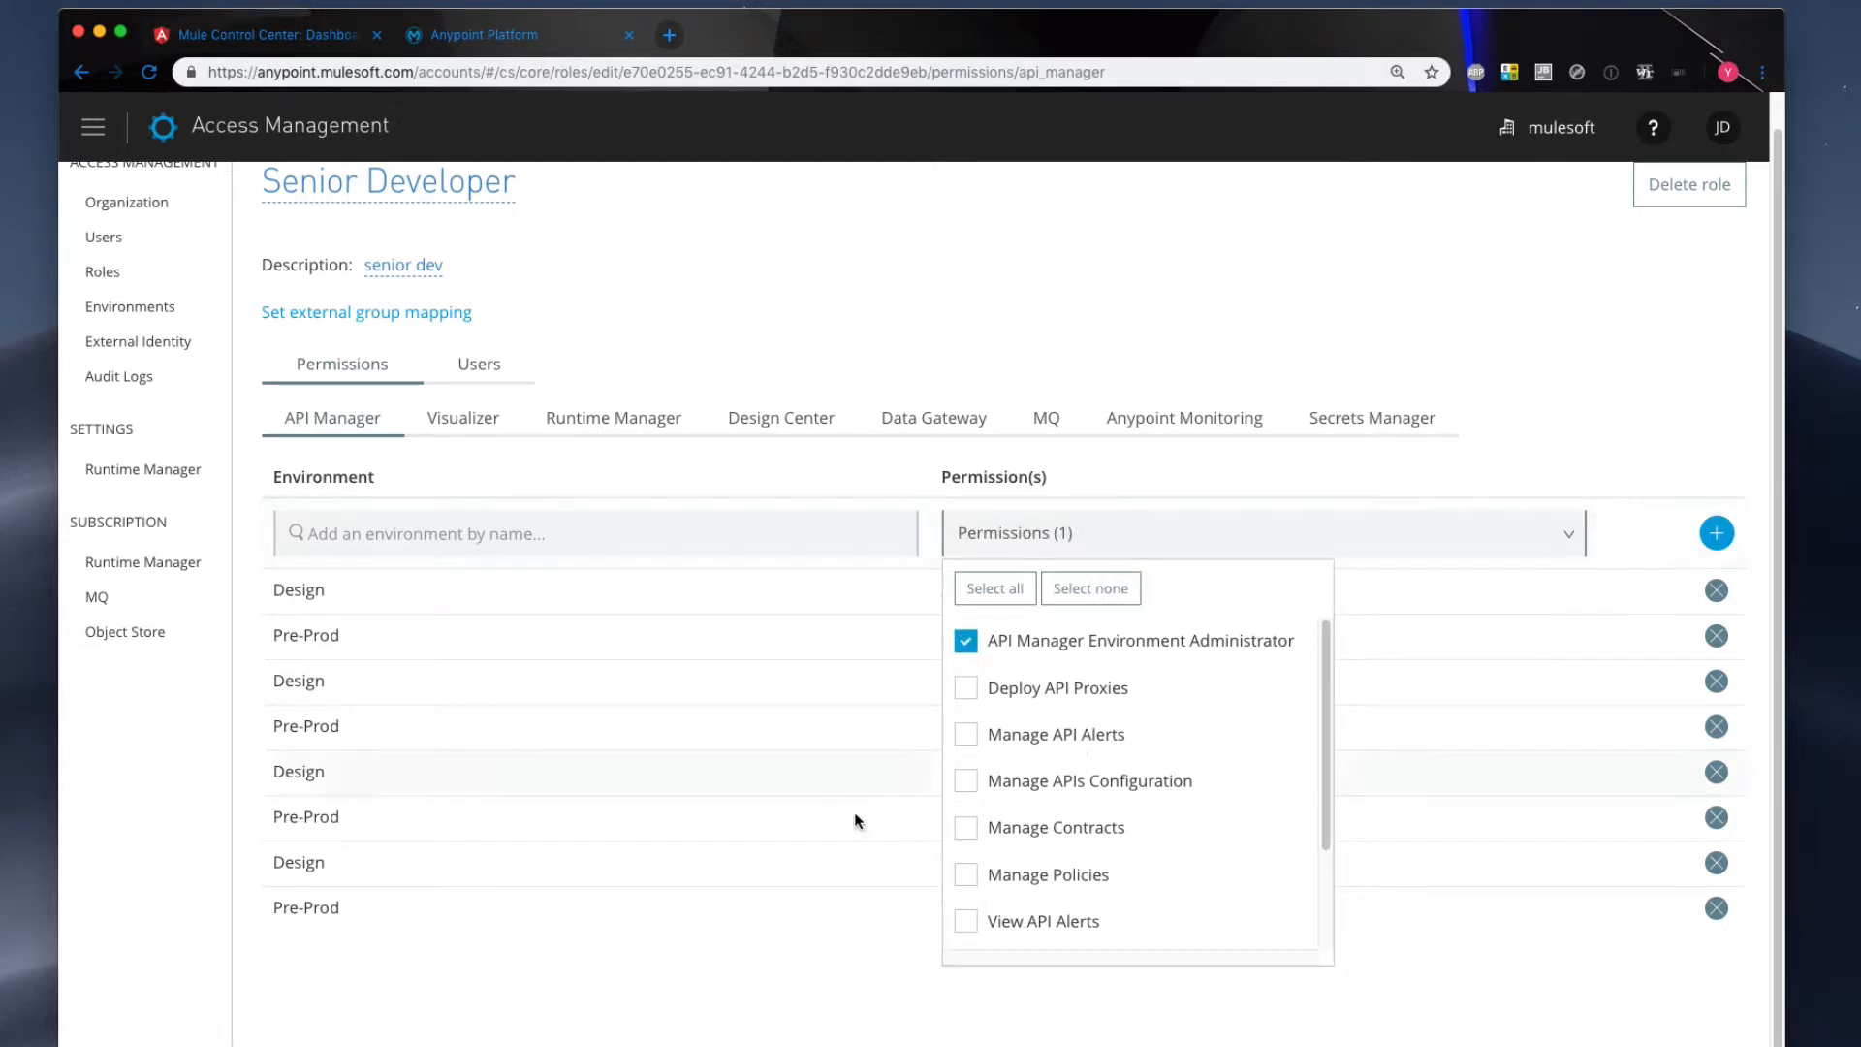
pyautogui.click(967, 737)
pyautogui.click(968, 827)
pyautogui.scroll(-3, 971, 827)
pyautogui.click(973, 937)
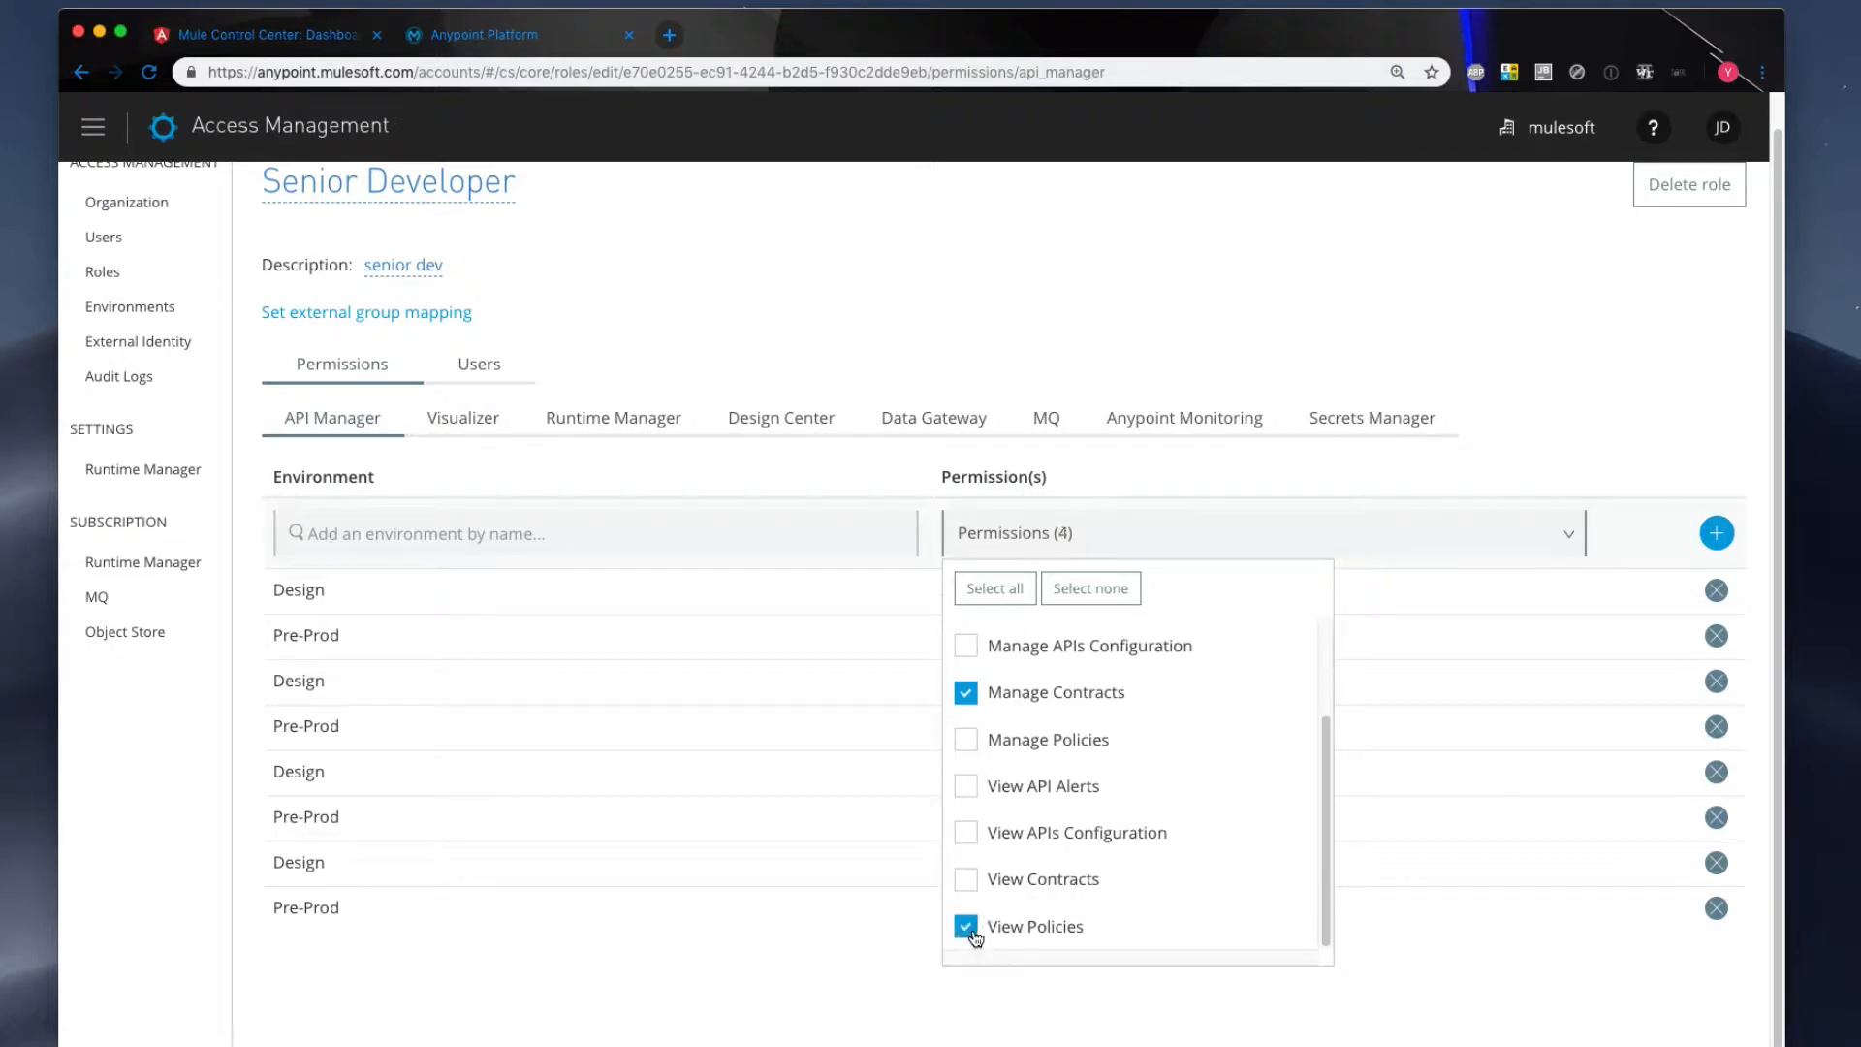
pyautogui.click(1445, 485)
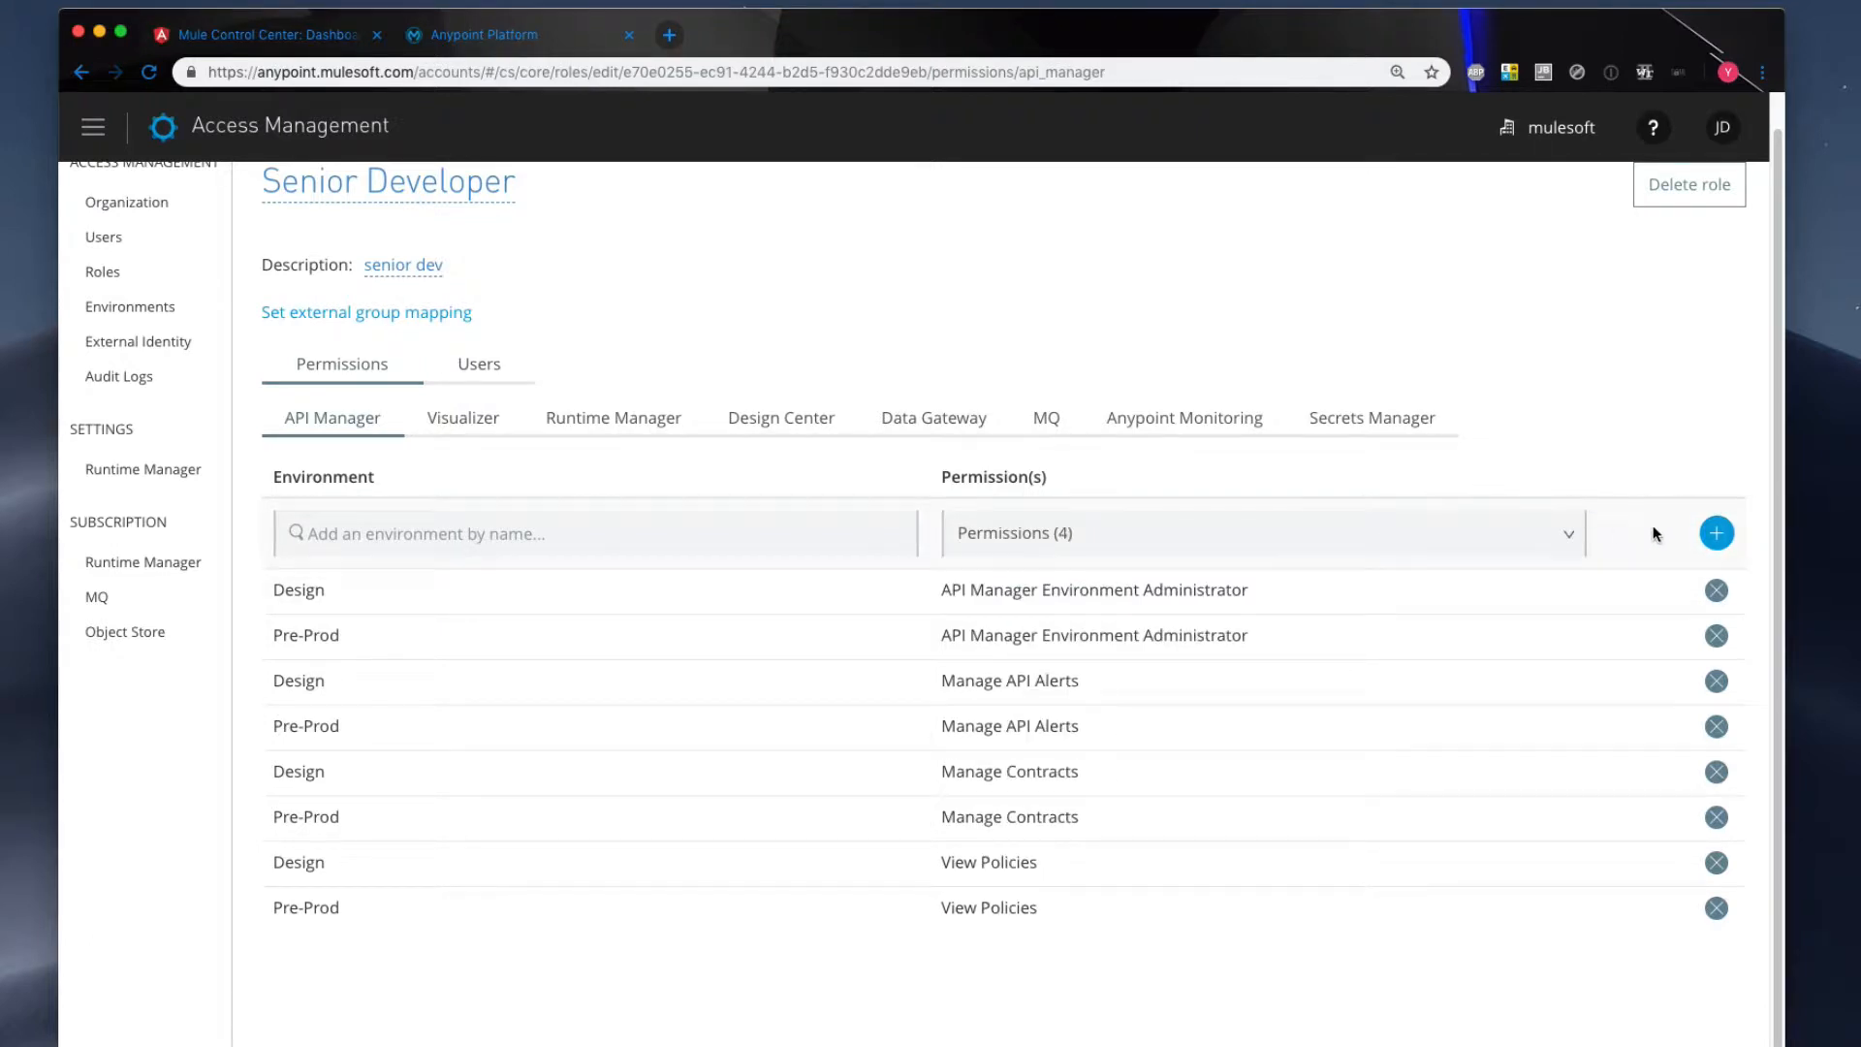
pyautogui.click(372, 529)
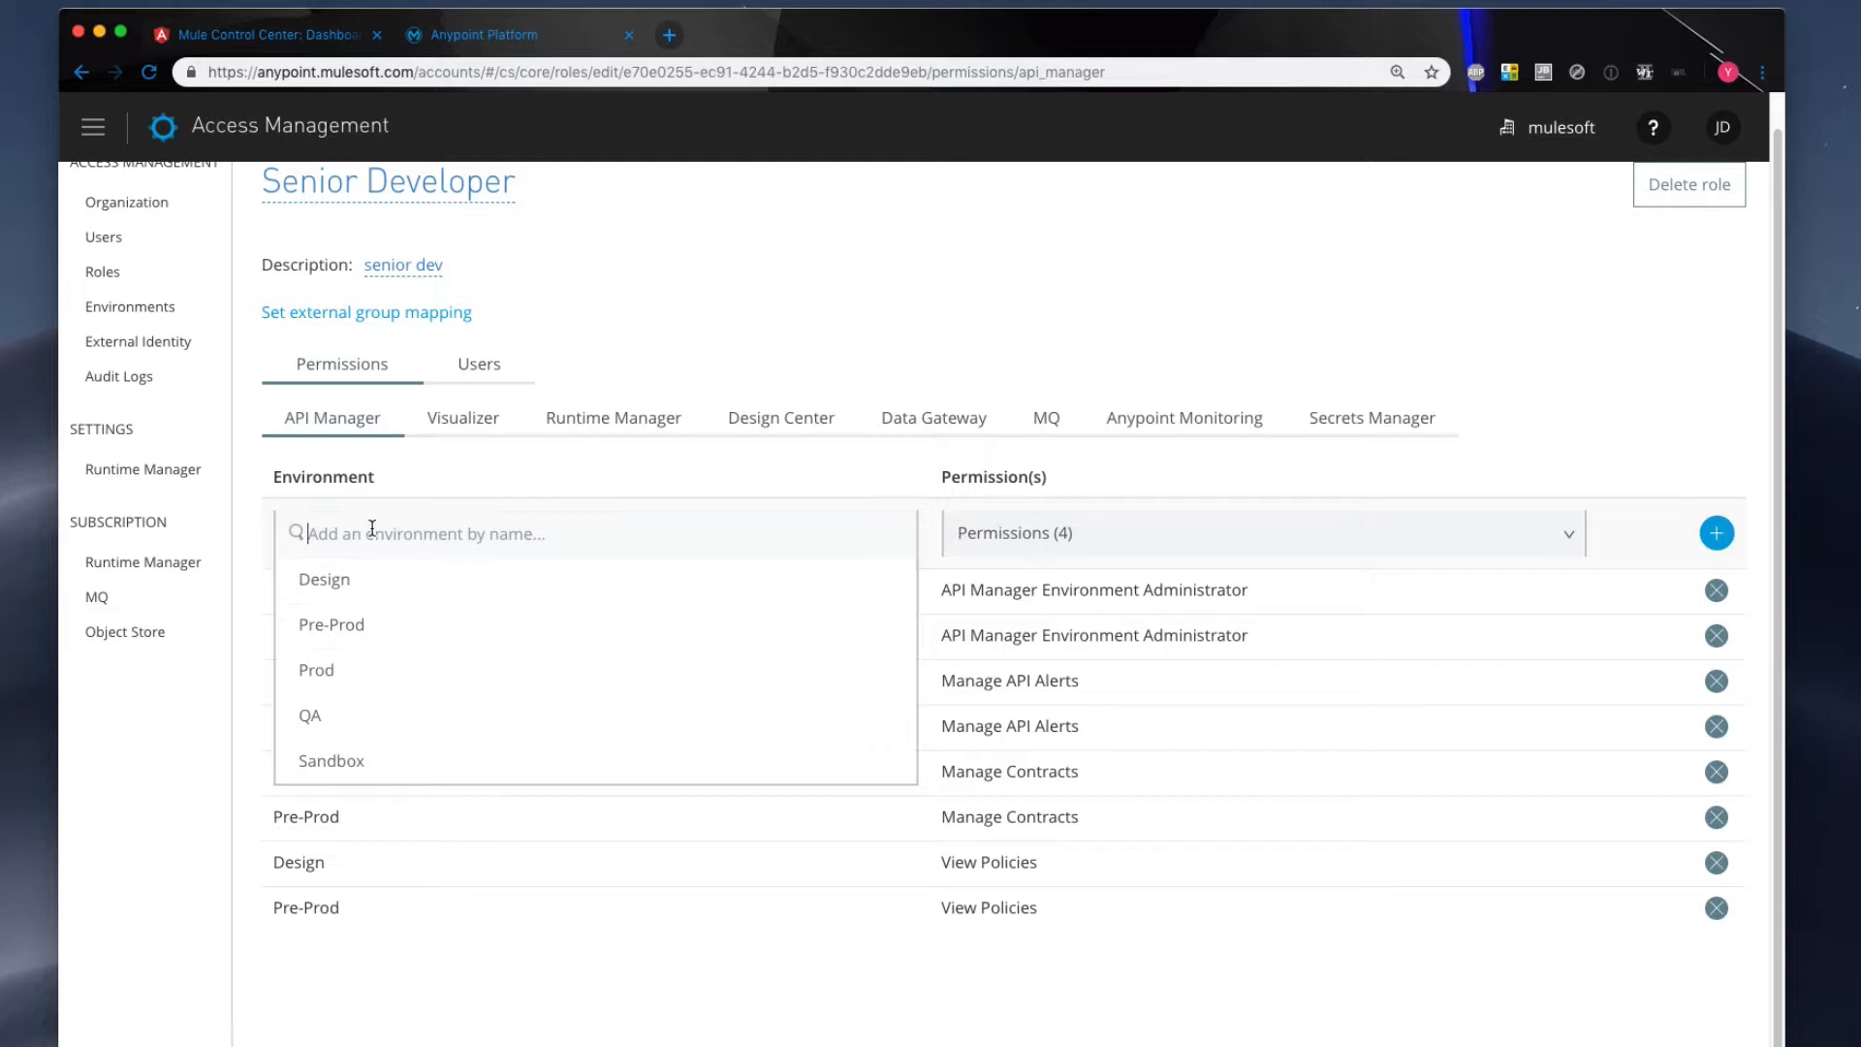
pyautogui.click(318, 717)
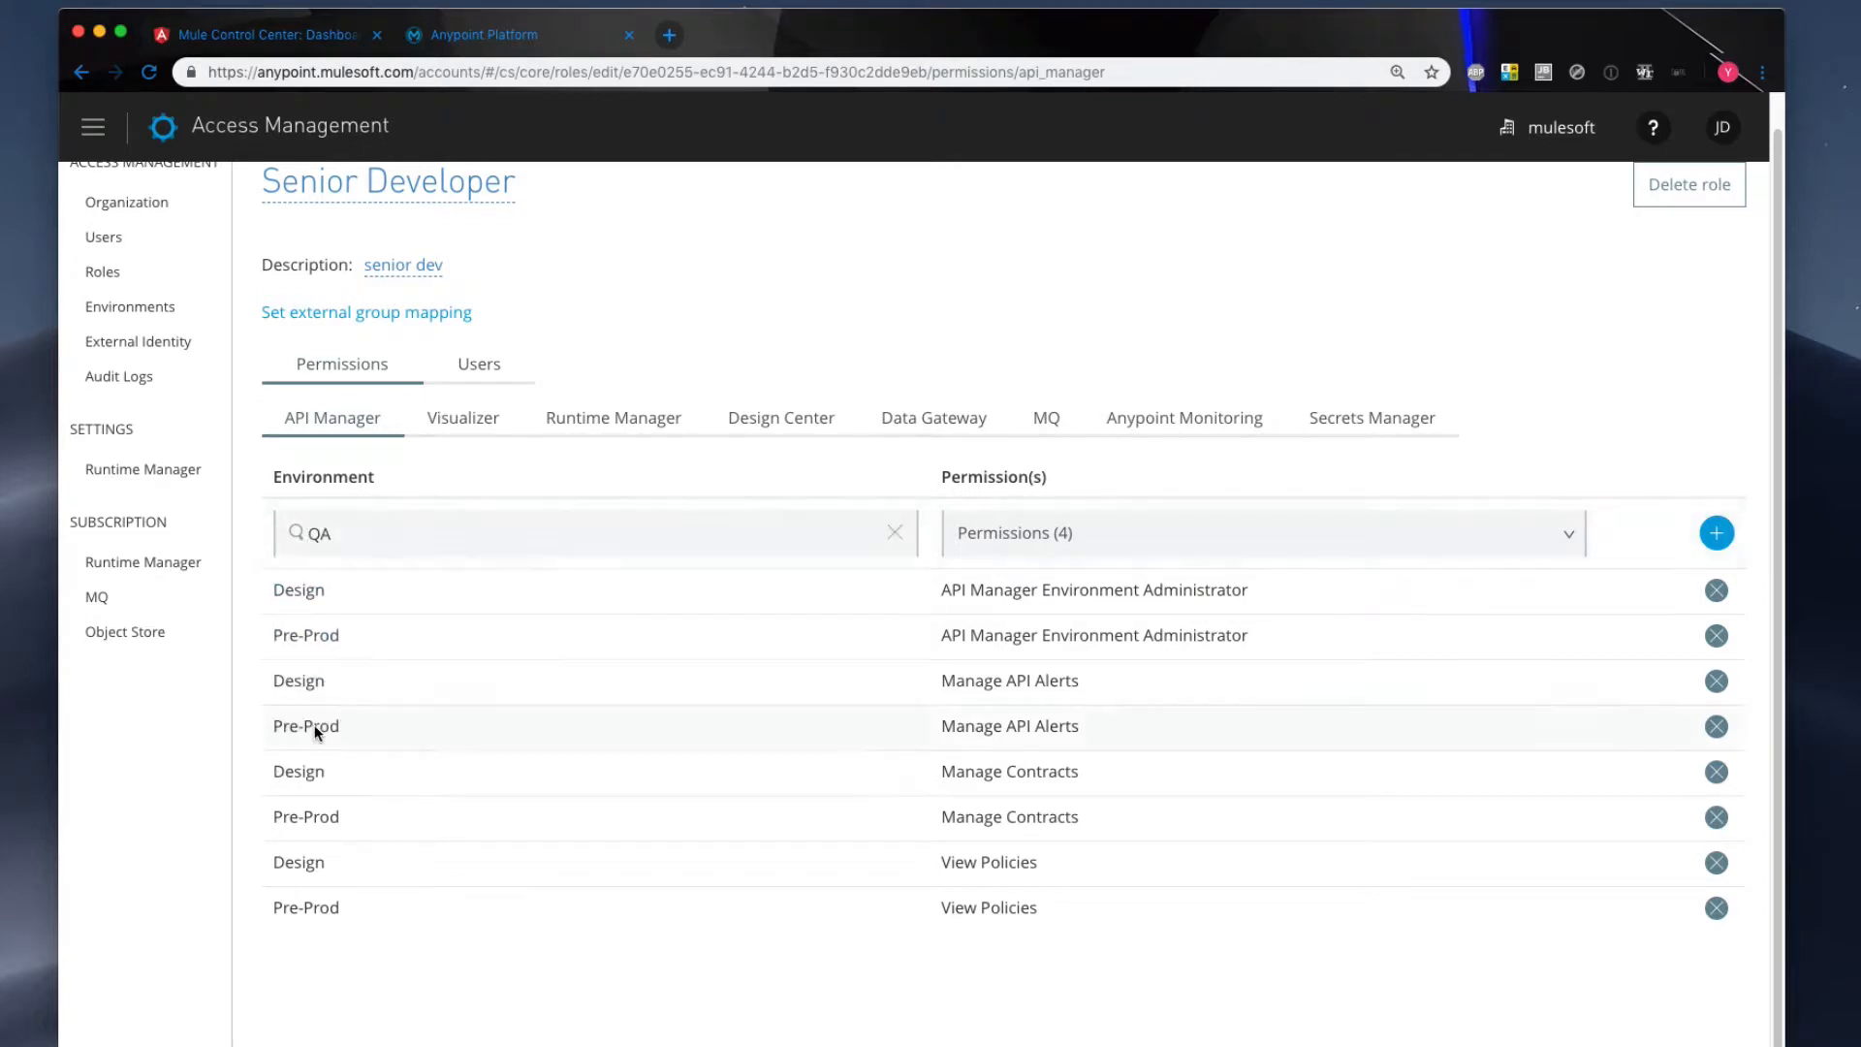
pyautogui.click(1717, 536)
# - Add API Manager Environment Administrator, Manage API Alerts, Manage Contracts and View Policies permissions for the Sandbox environment
pyautogui.click(1070, 534)
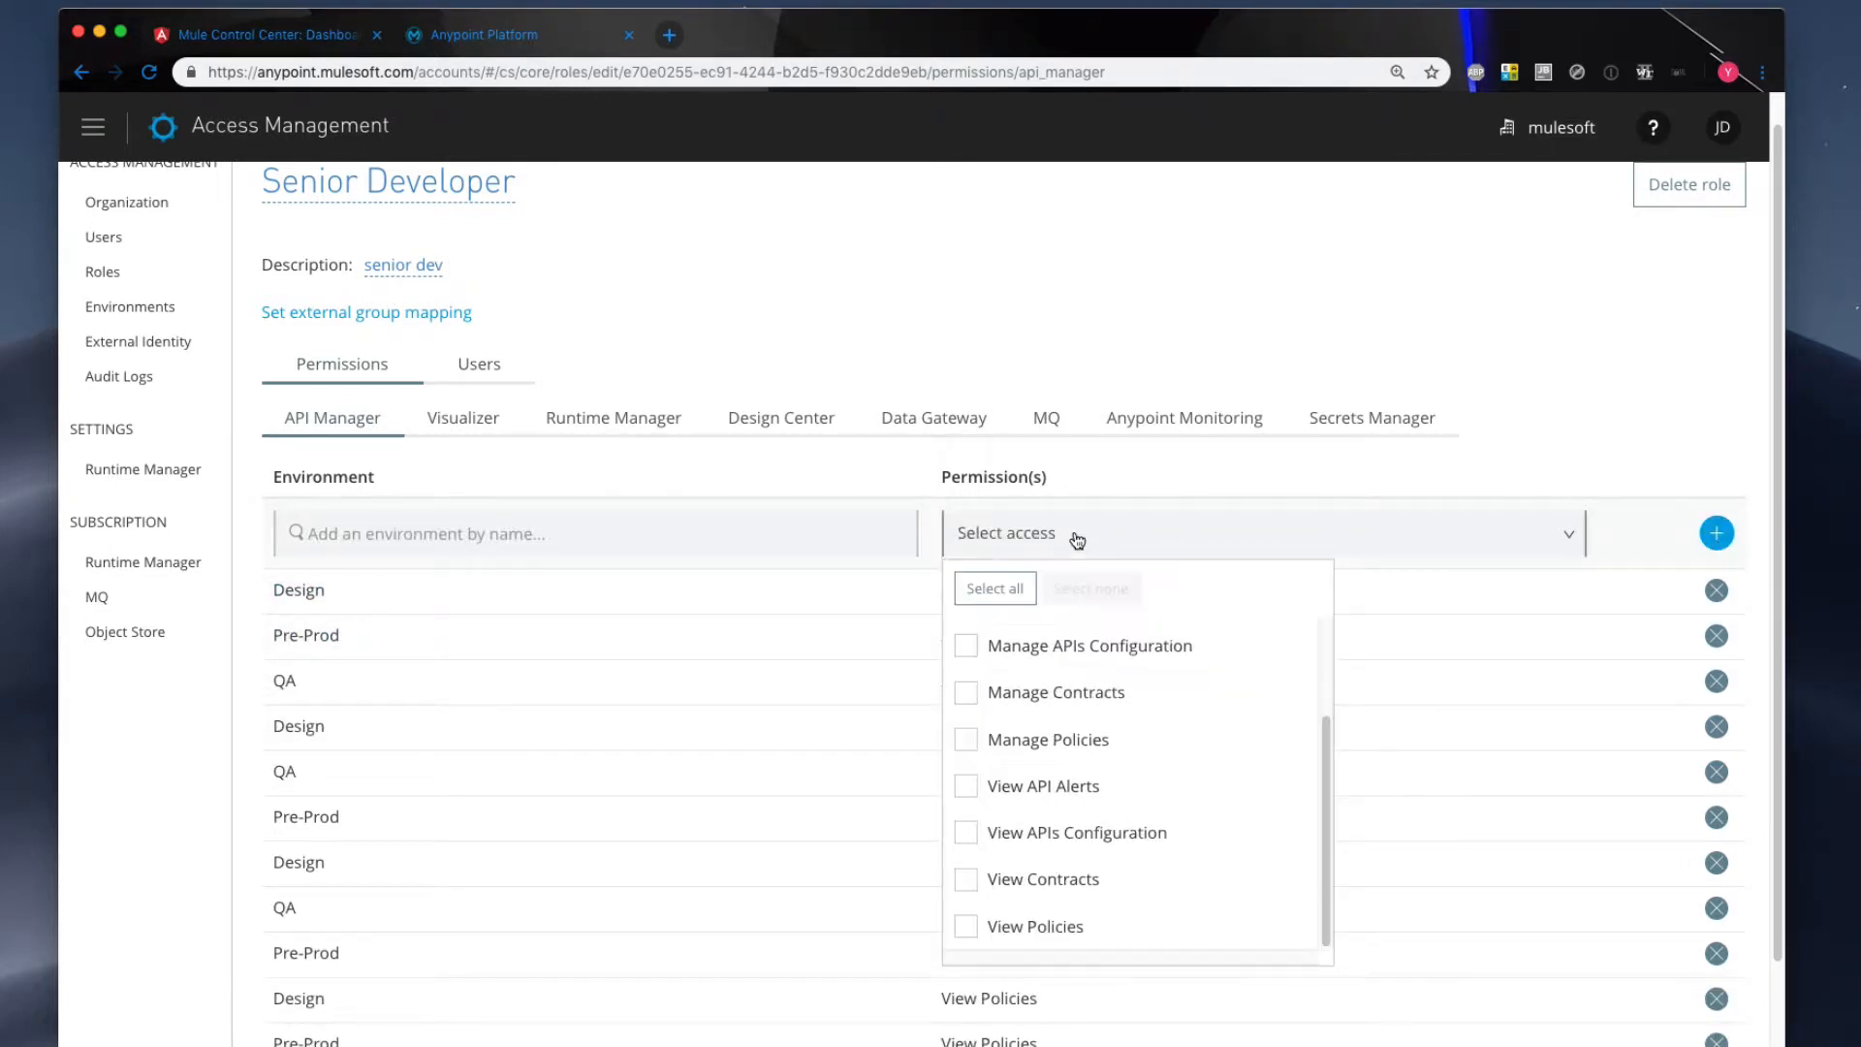
pyautogui.scroll(3, 960, 652)
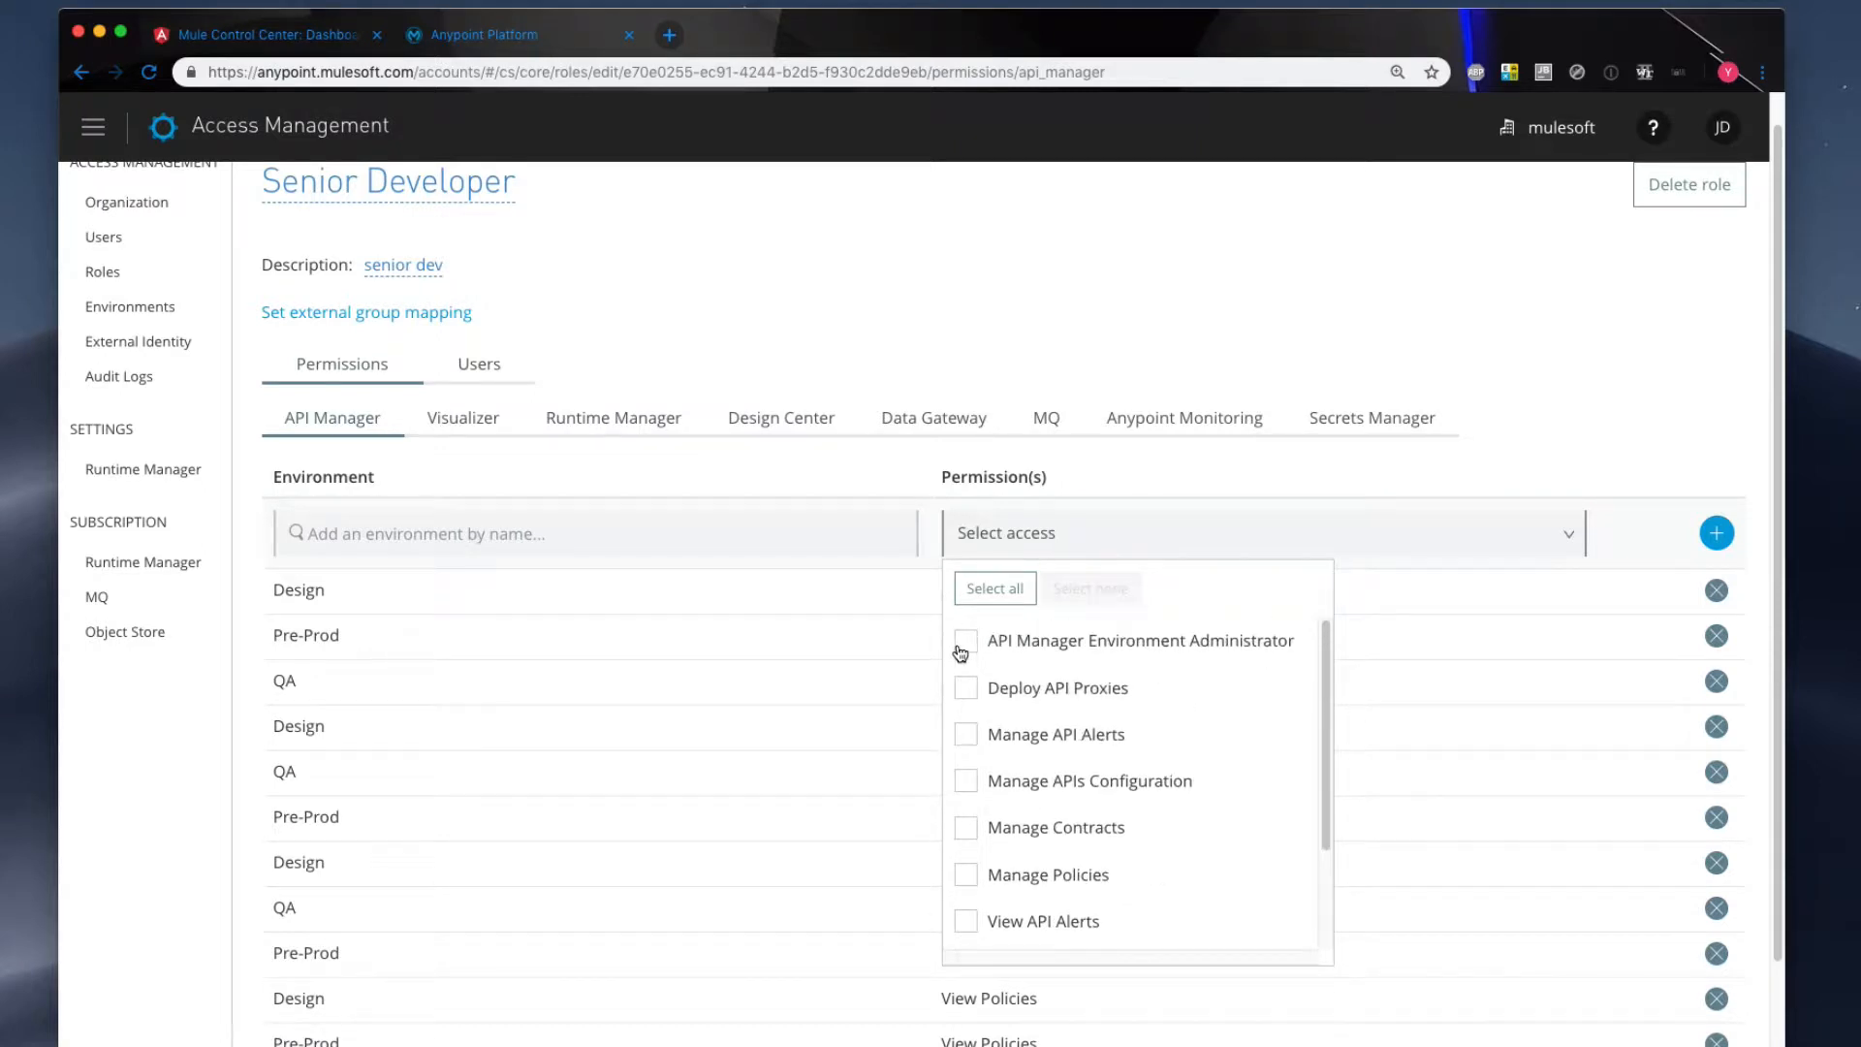
pyautogui.click(962, 648)
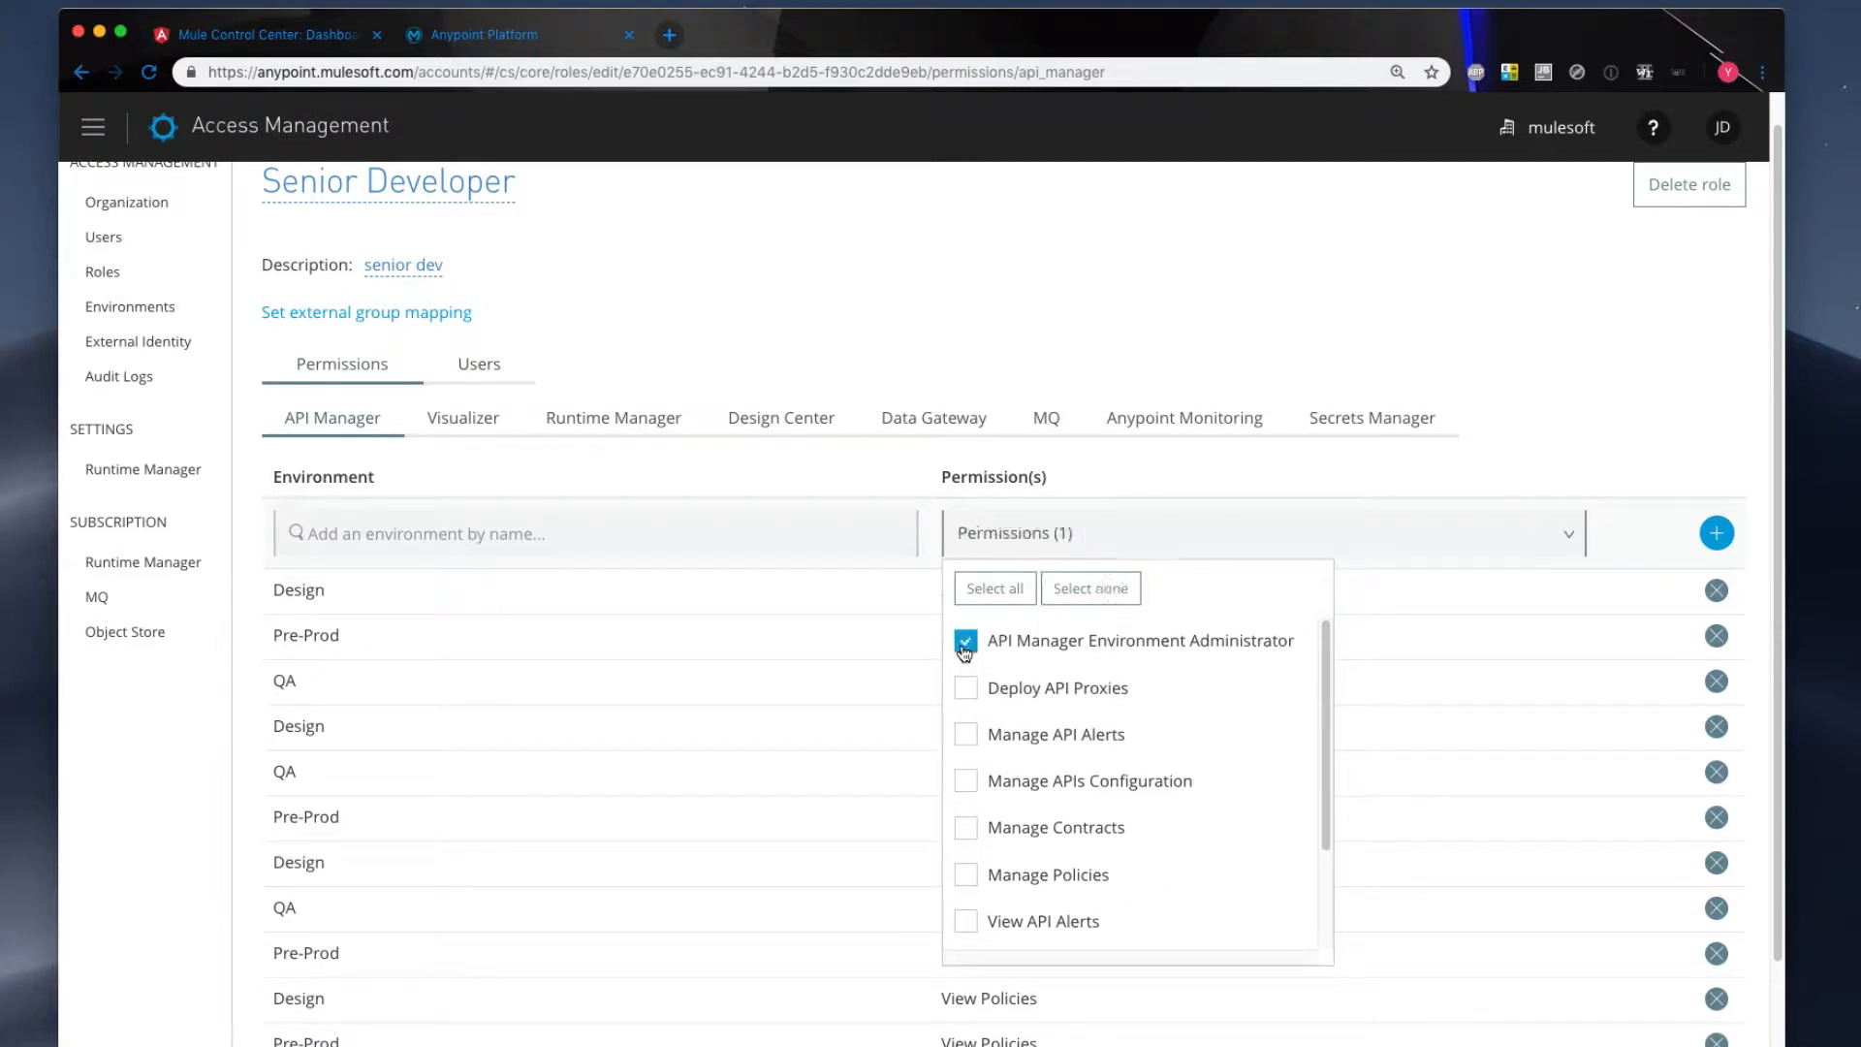
pyautogui.click(967, 738)
pyautogui.click(967, 829)
pyautogui.scroll(-3, 981, 828)
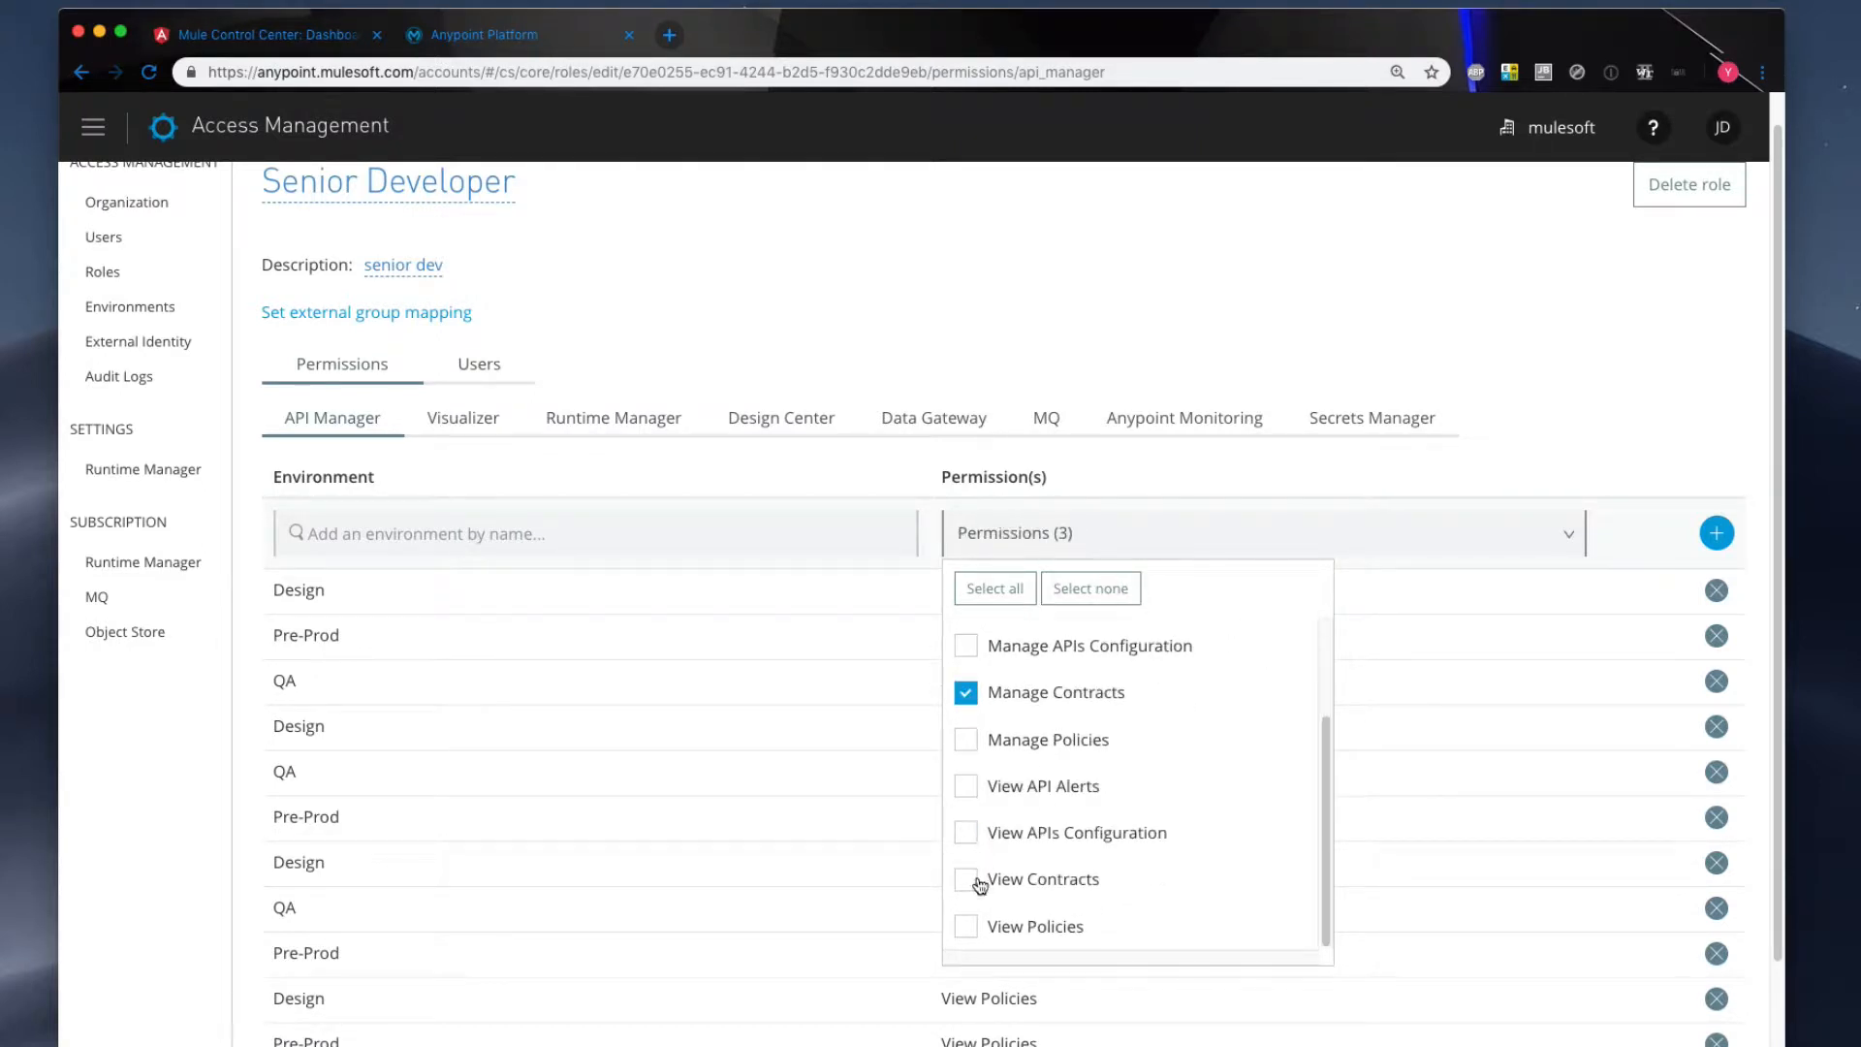
pyautogui.click(967, 927)
pyautogui.click(436, 534)
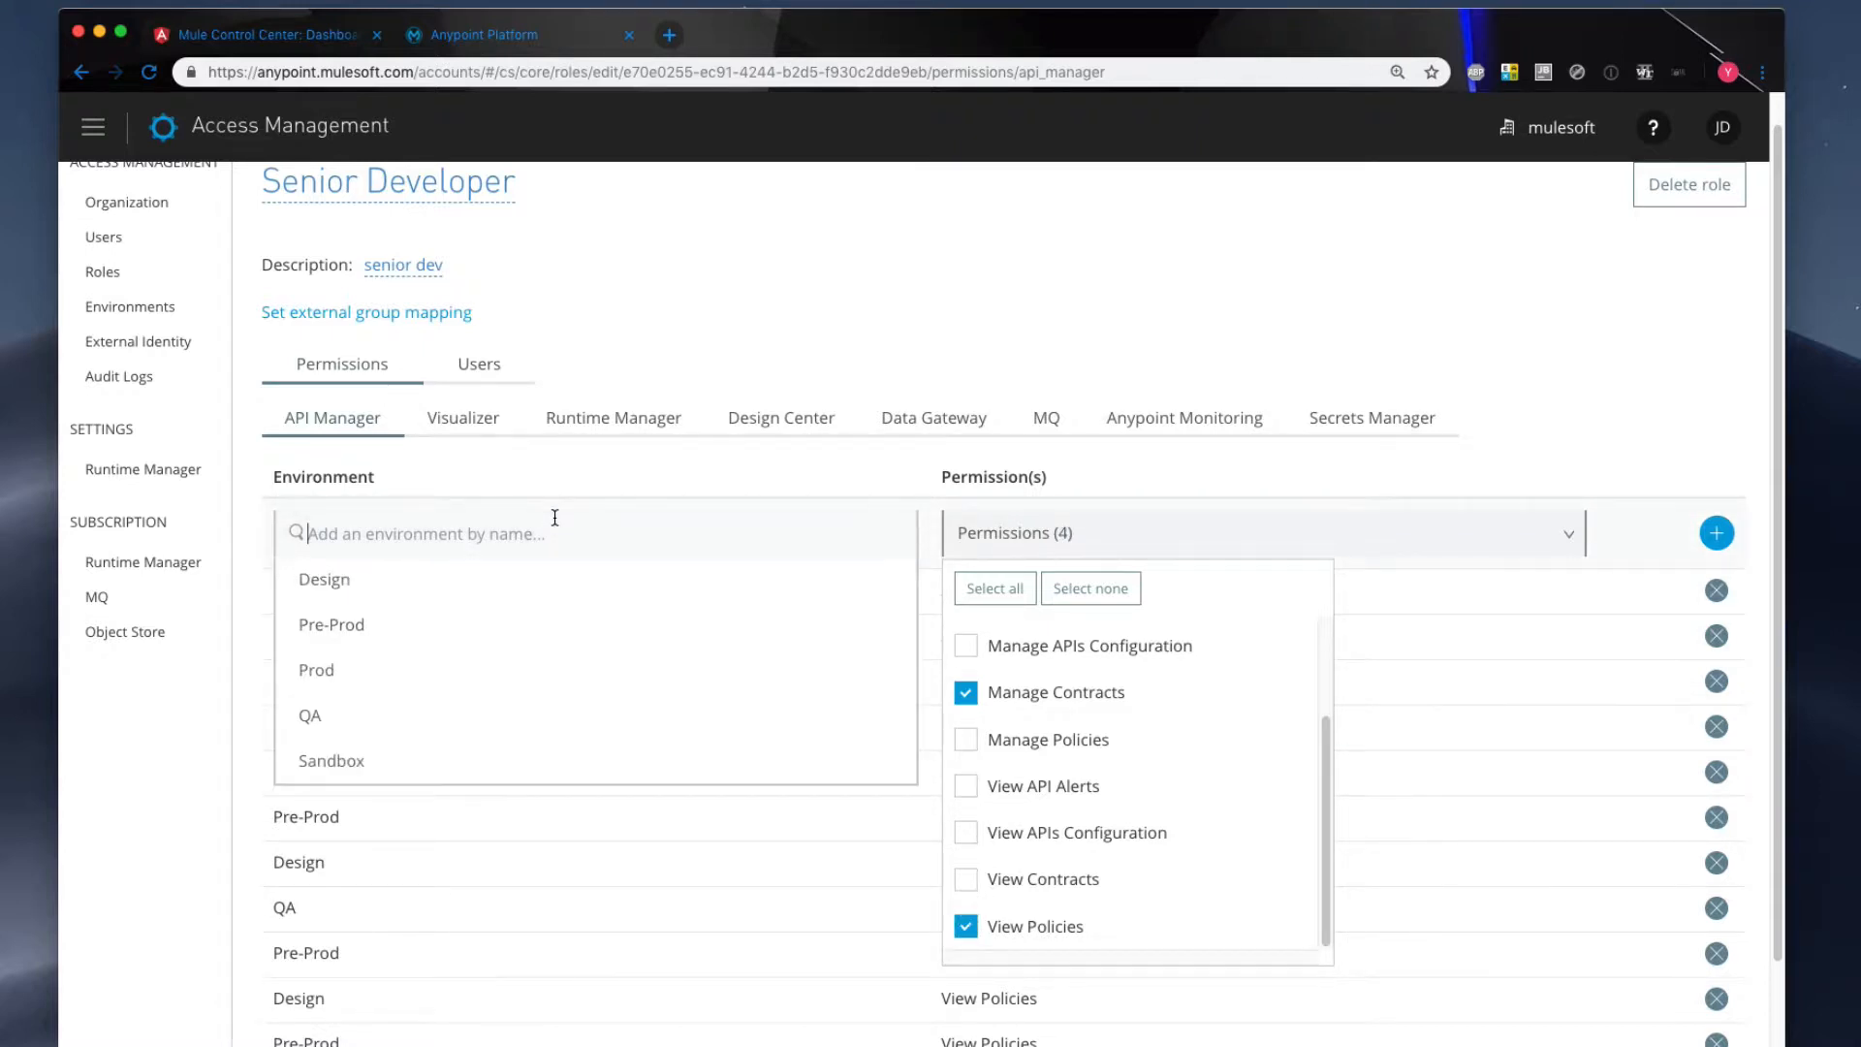
pyautogui.click(375, 756)
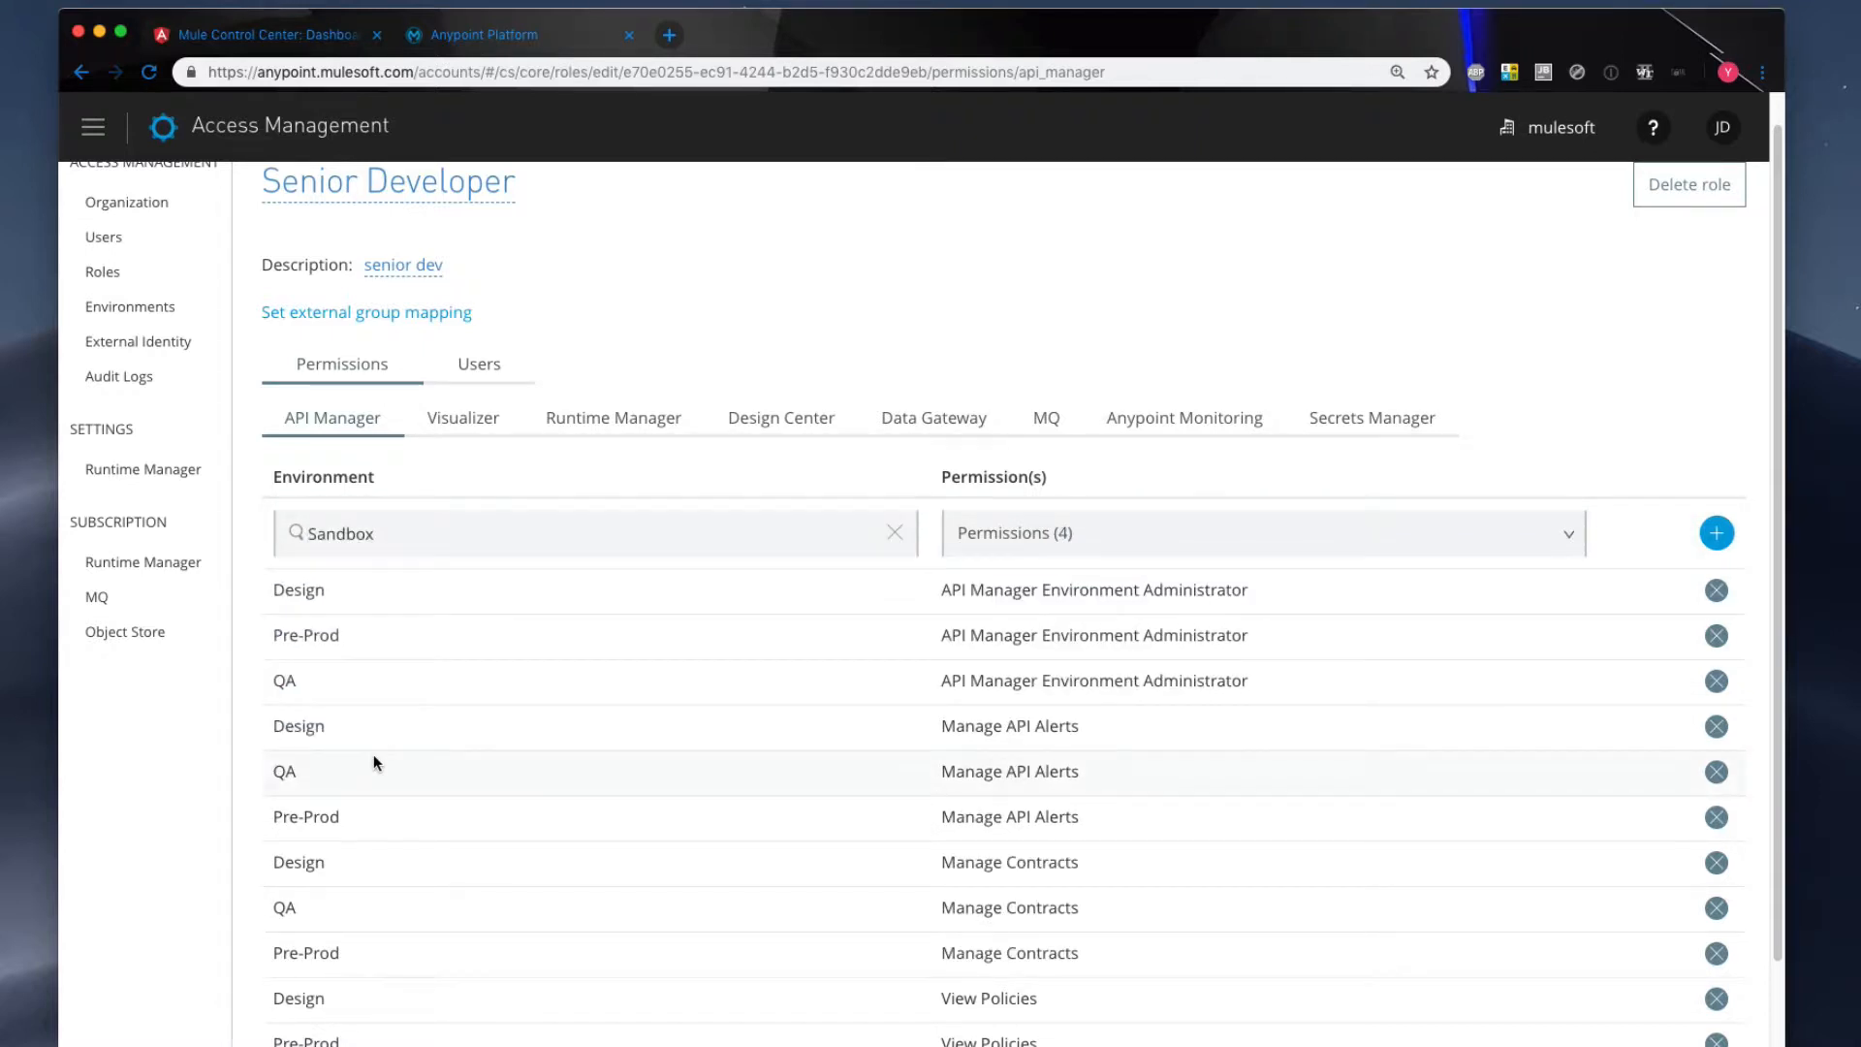
pyautogui.click(1710, 535)
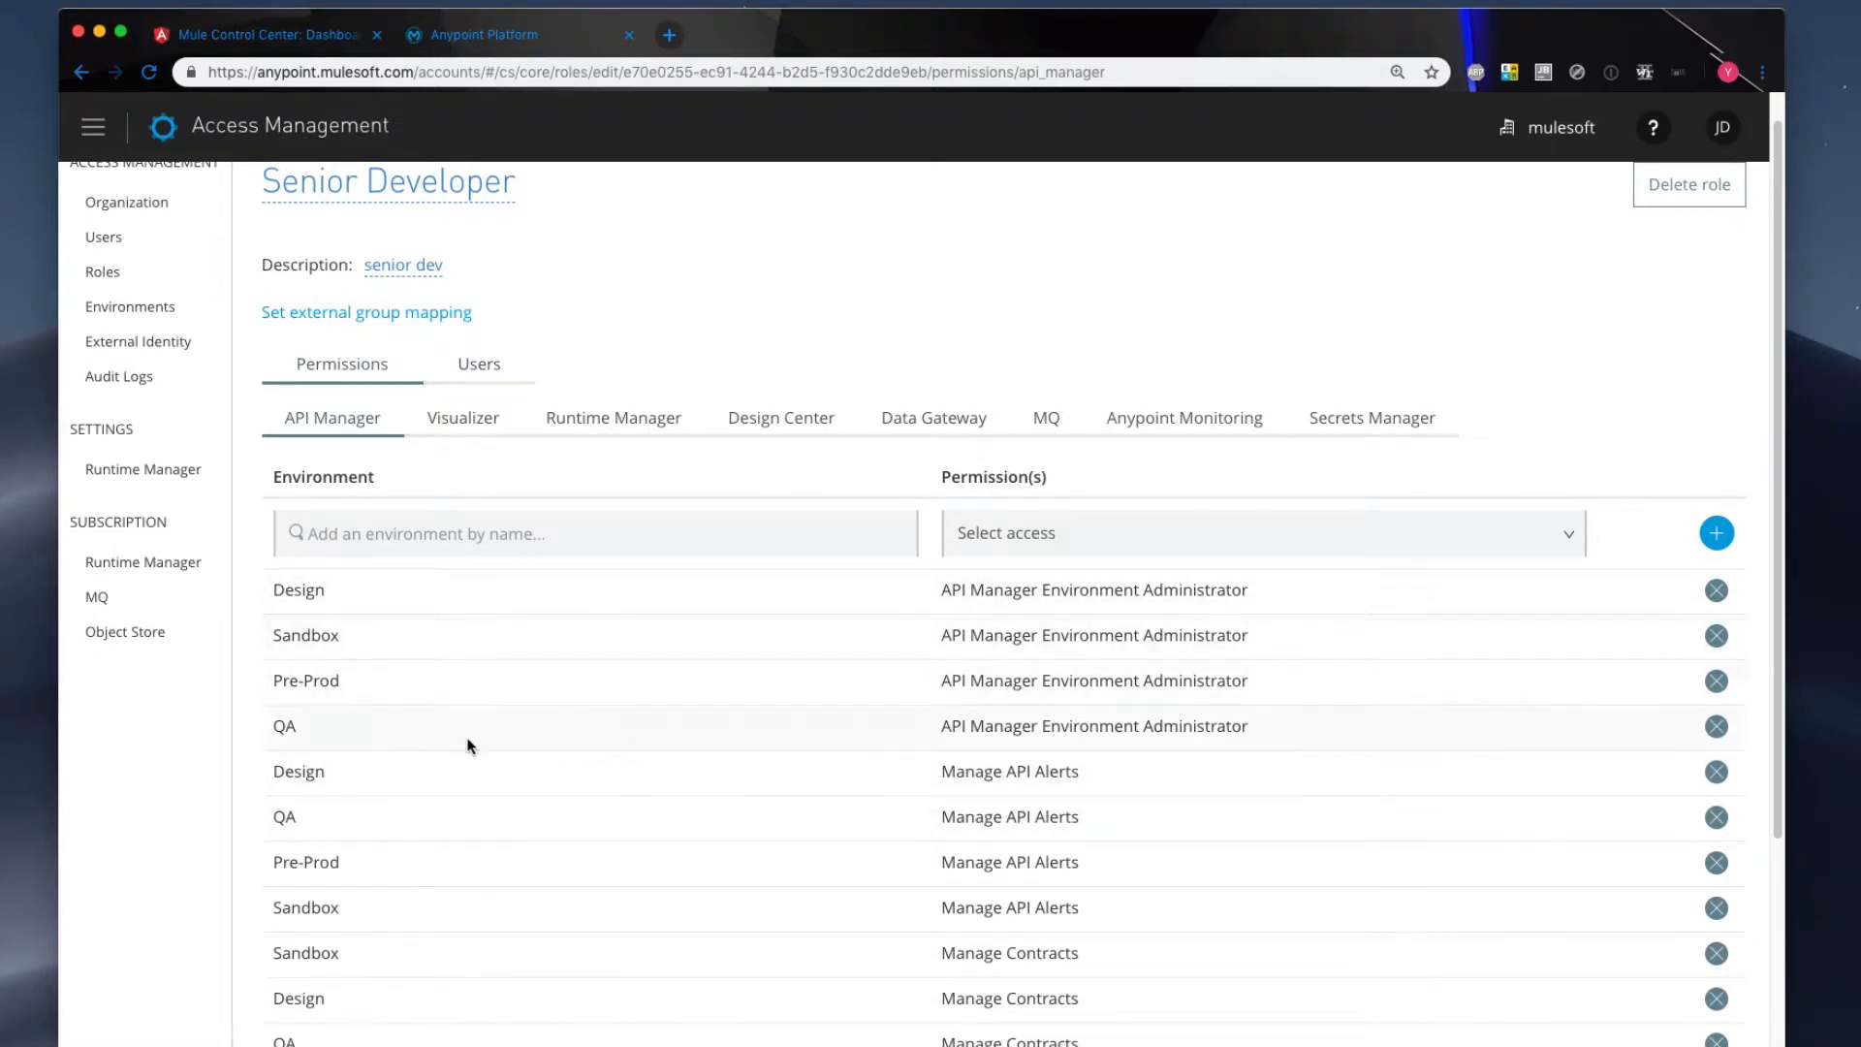
pyautogui.scroll(-5, 859, 661)
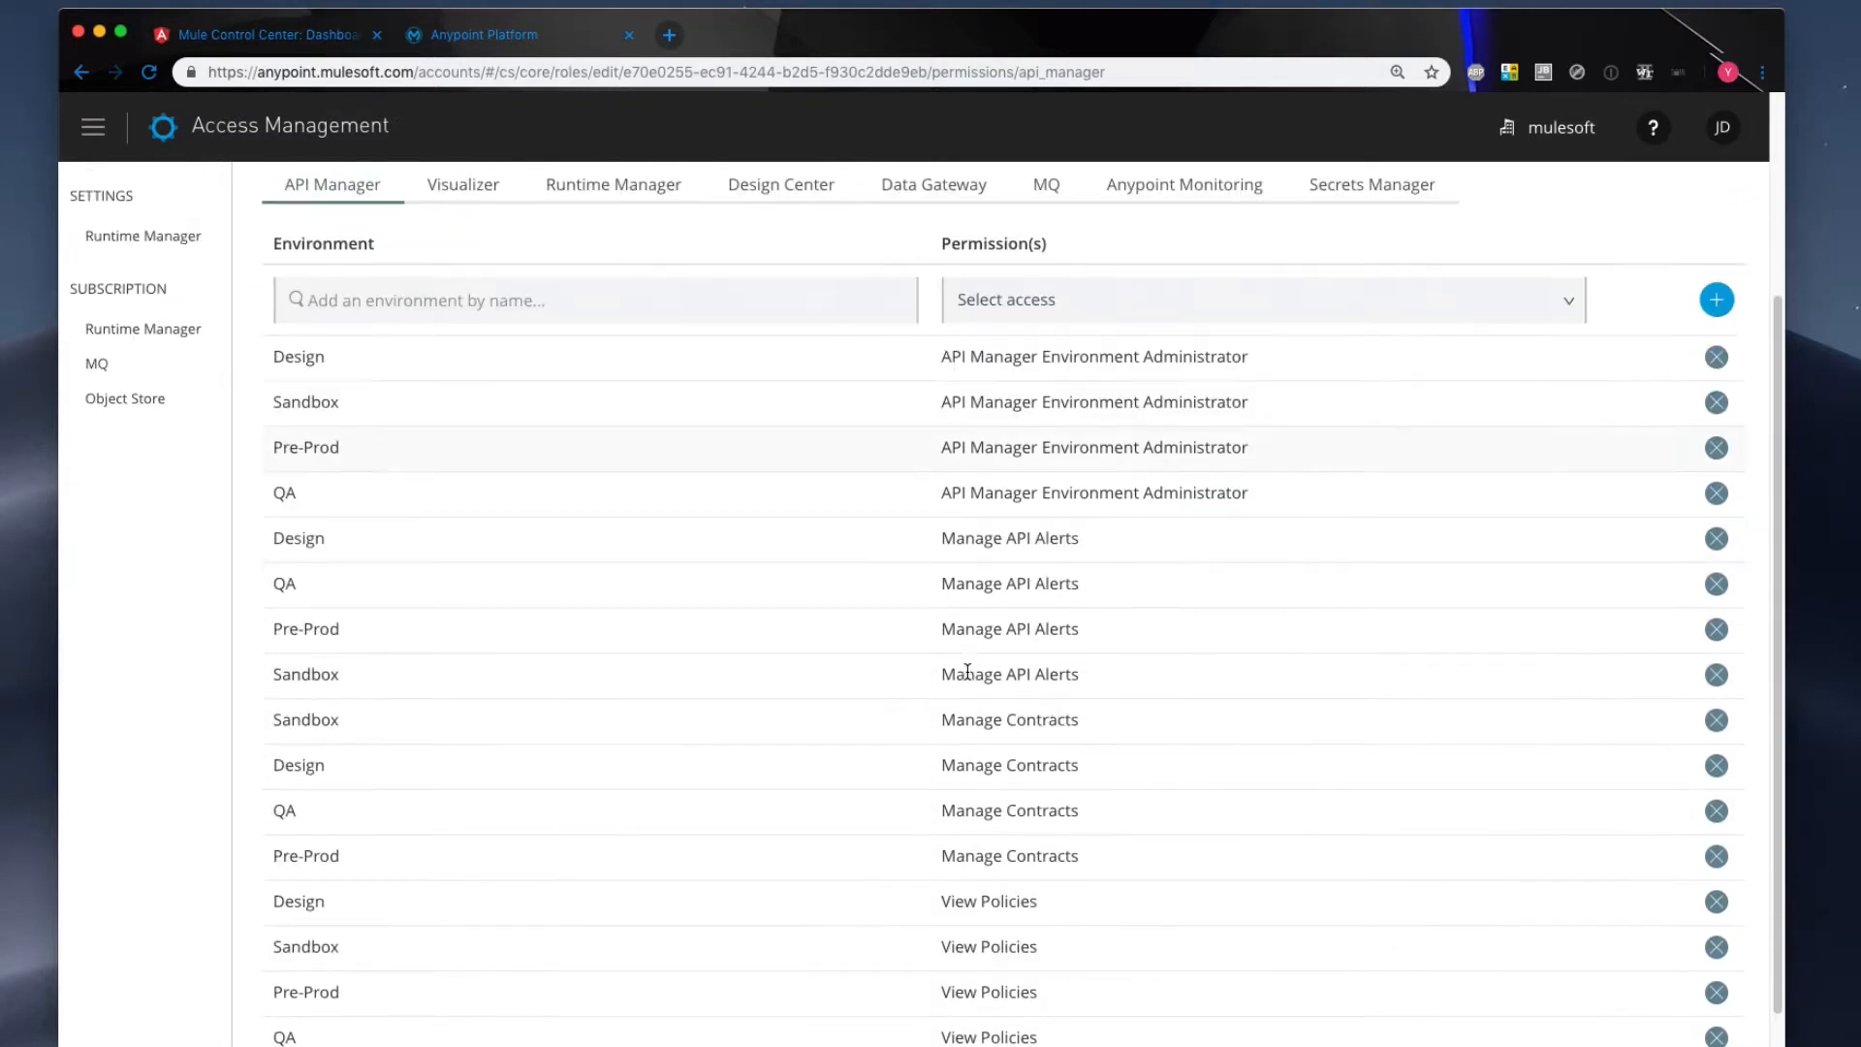
# - Review the Senior Developer role's API Manager permissions by environment and the permission choices available
pyautogui.scroll(2, 565, 549)
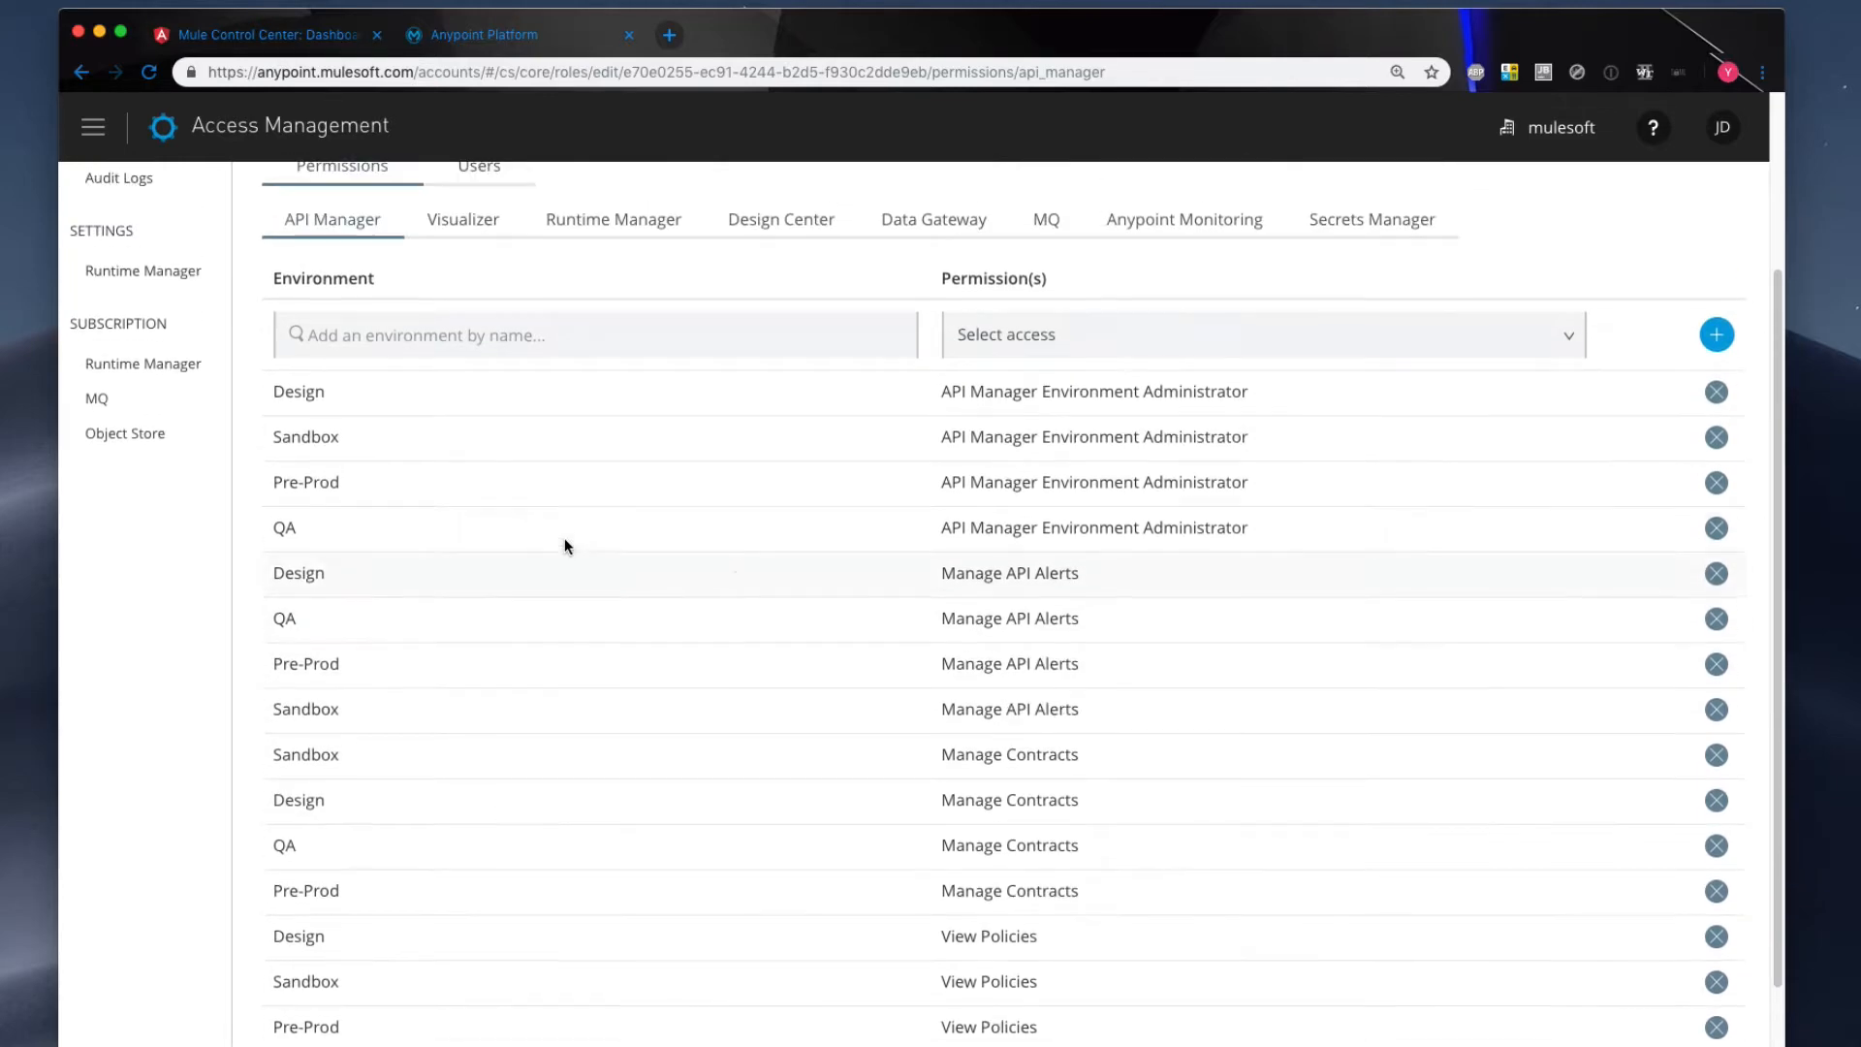
pyautogui.scroll(5, 957, 601)
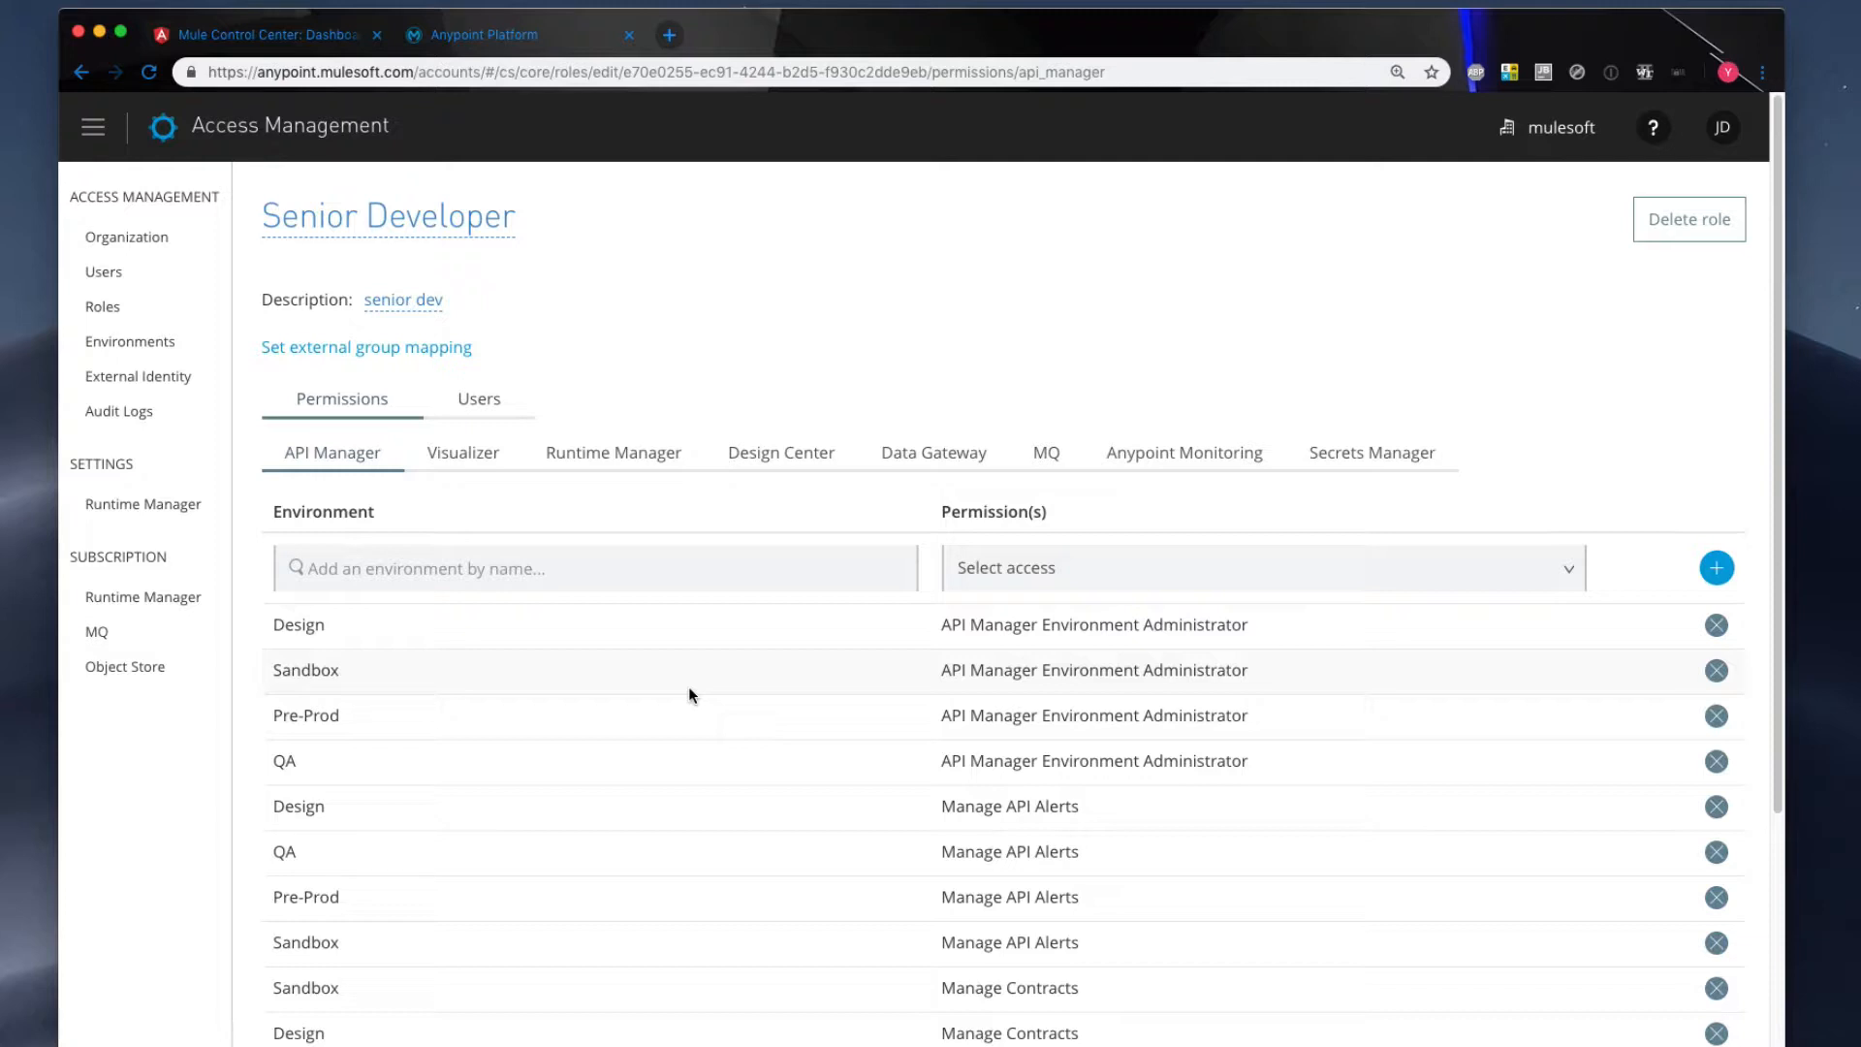
pyautogui.scroll(-3, 688, 690)
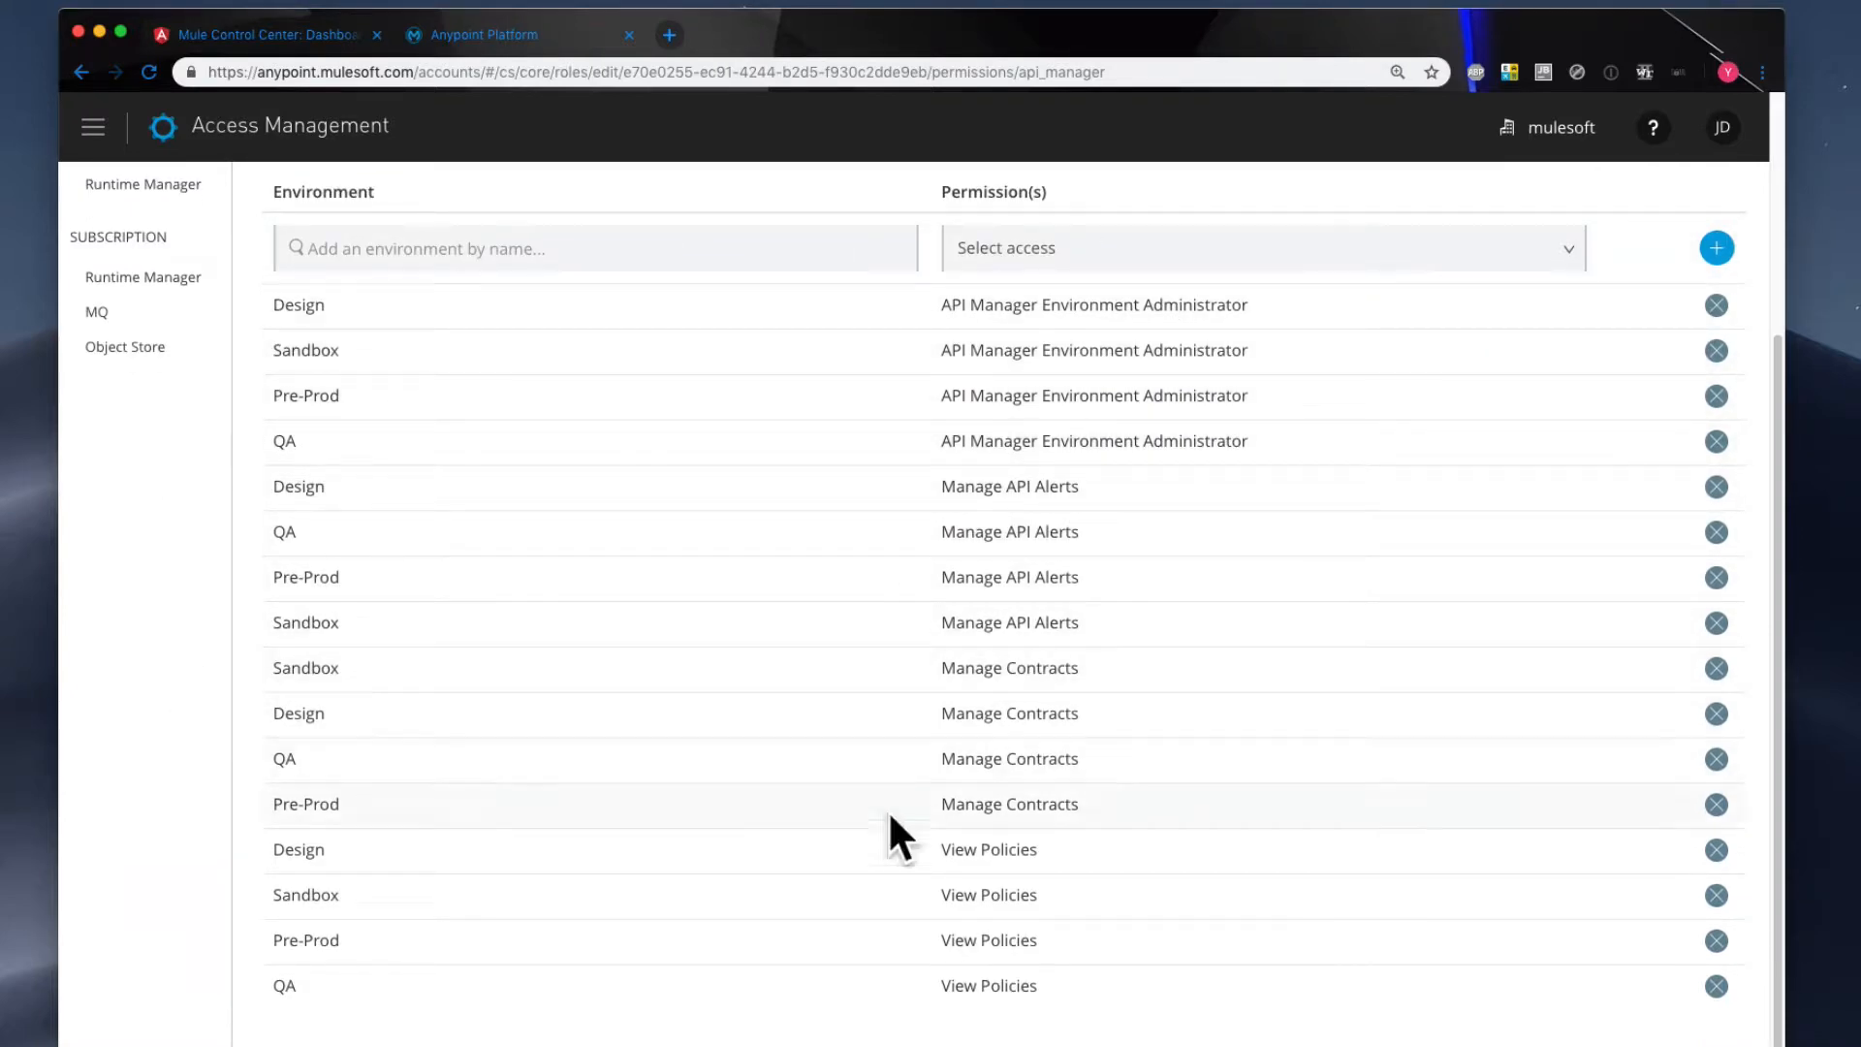
pyautogui.scroll(1, 995, 883)
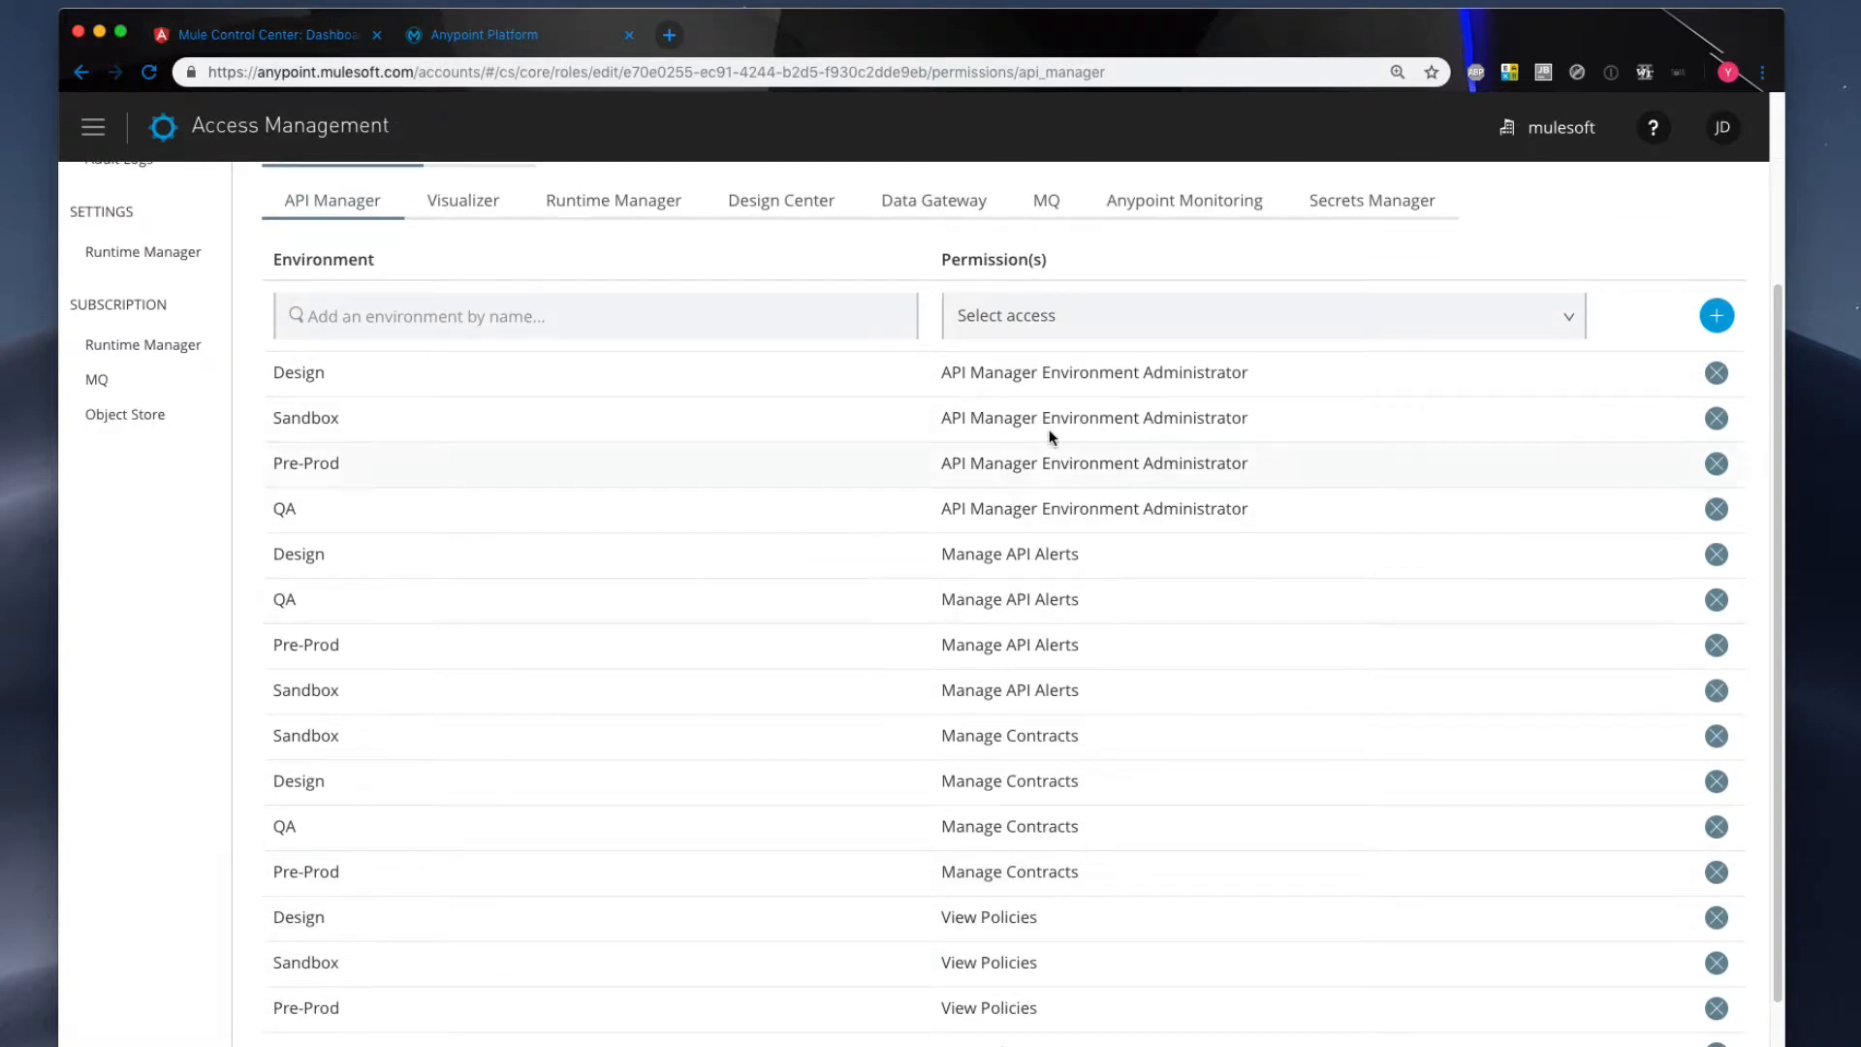
pyautogui.click(1126, 329)
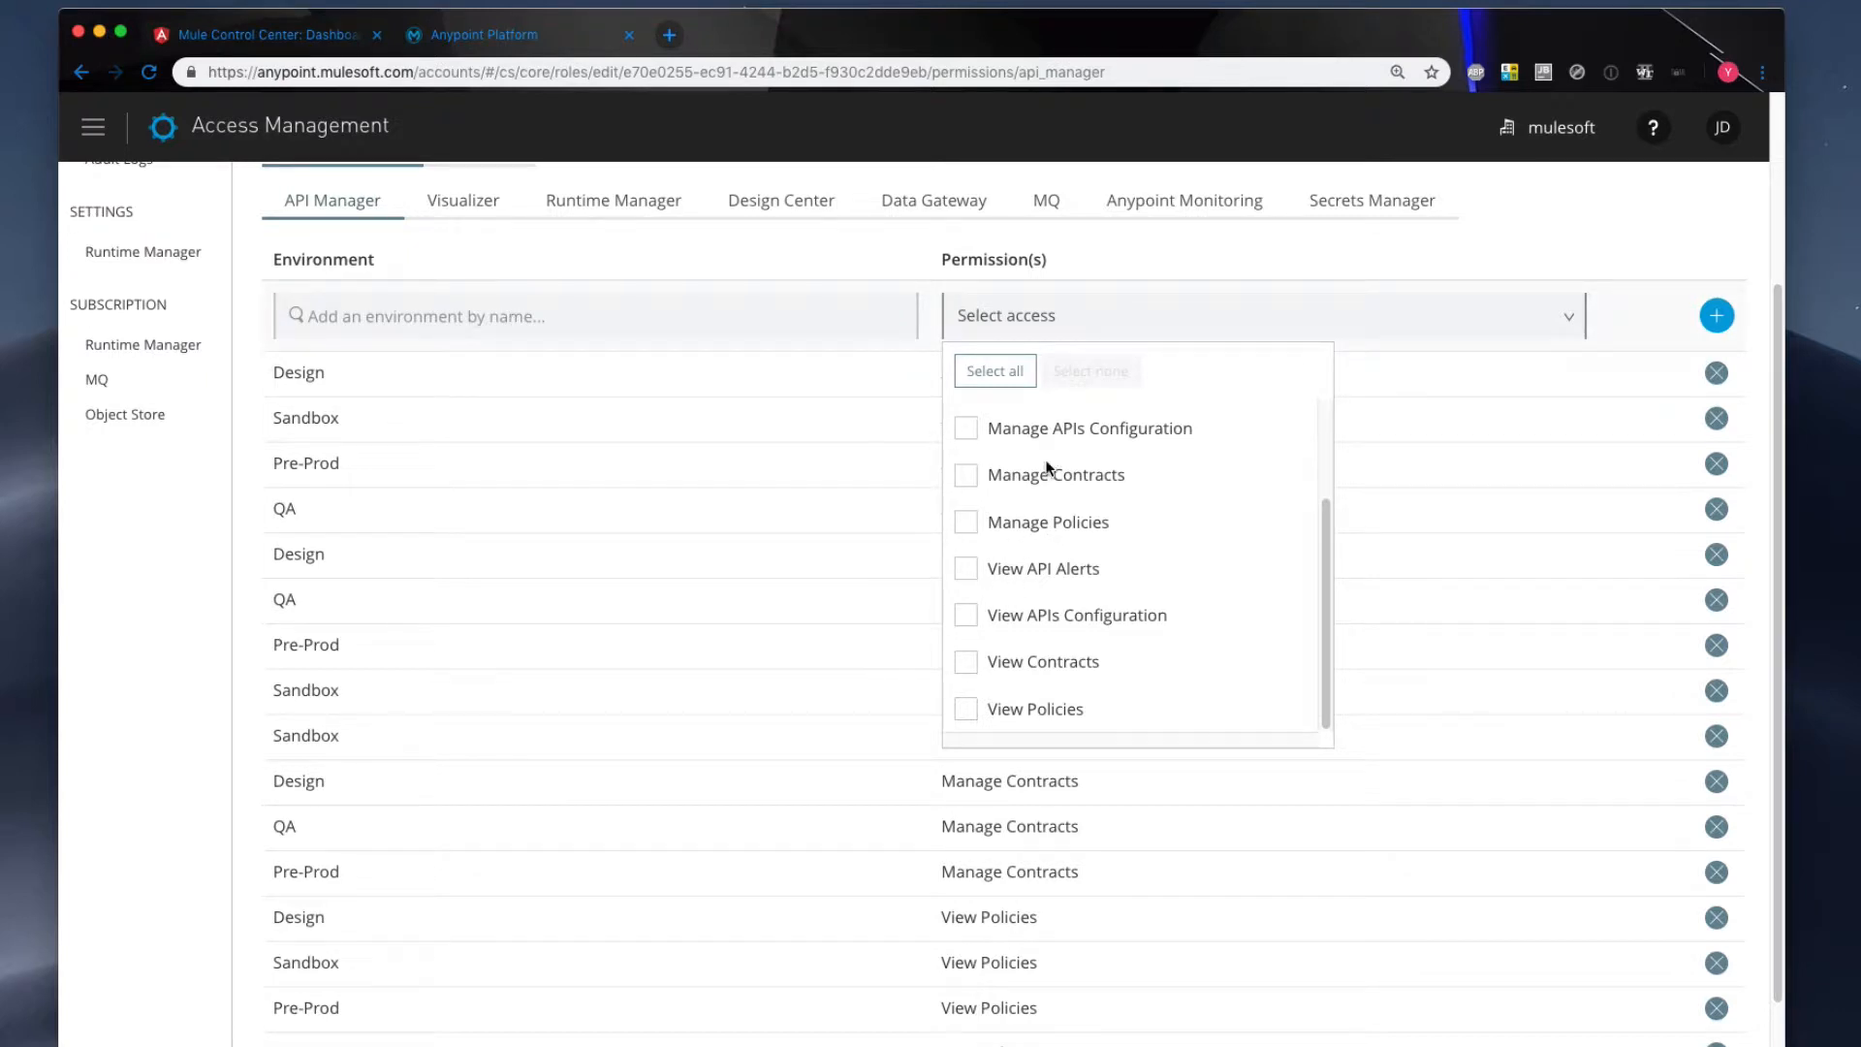
pyautogui.scroll(-2, 504, 572)
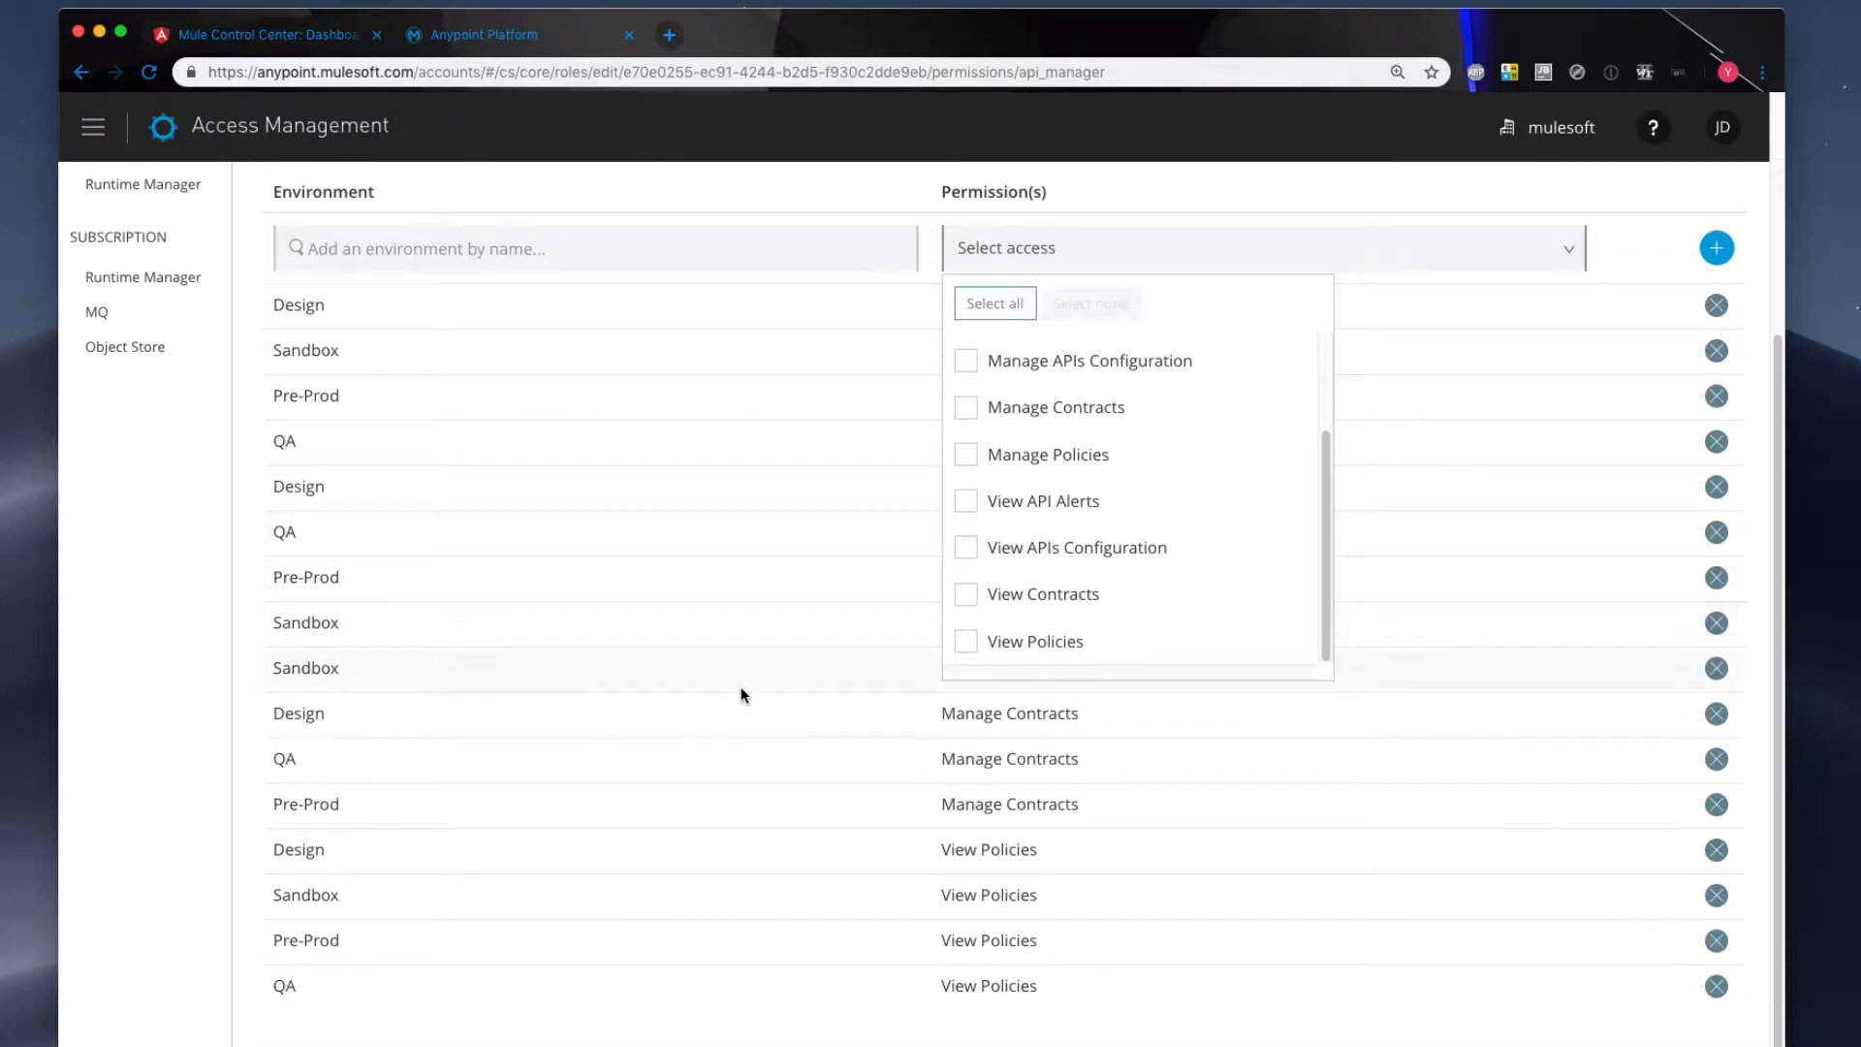
pyautogui.click(160, 711)
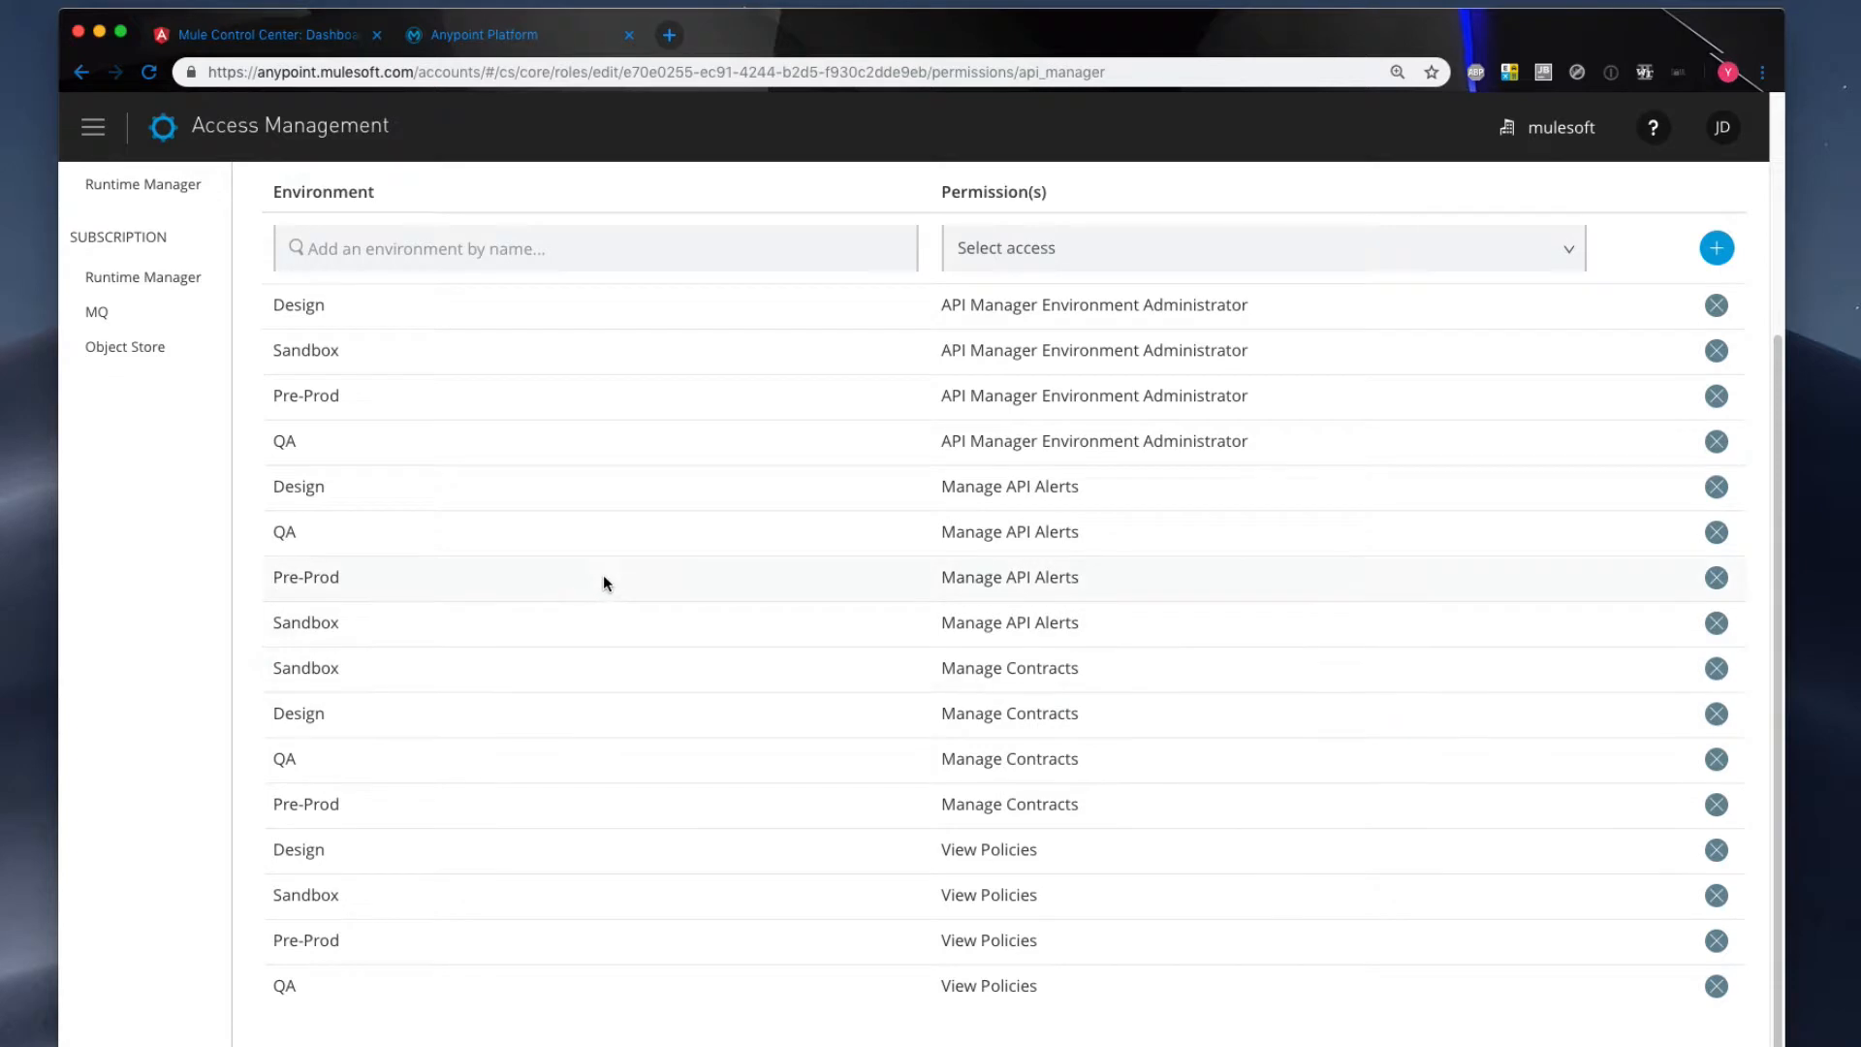
pyautogui.scroll(3, 603, 579)
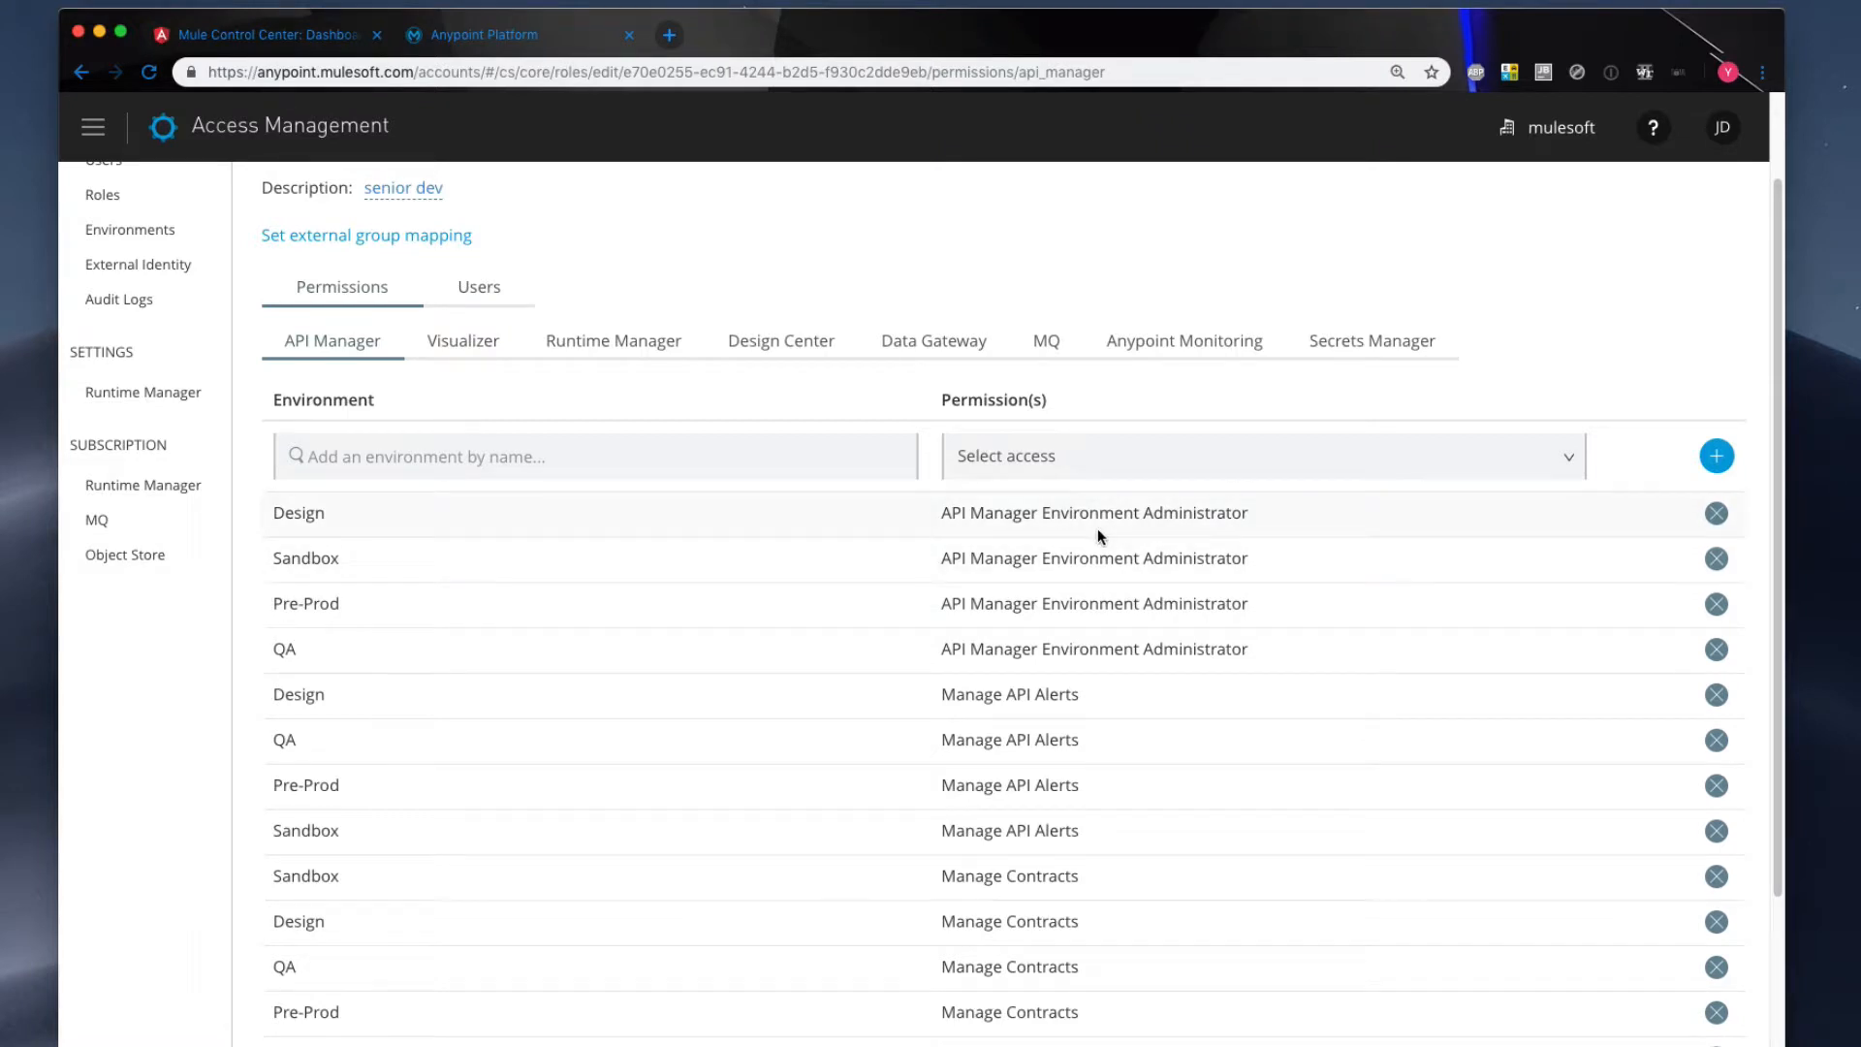
# - Try to add all available API Manager permissions for the Design environment to the Senior Developer role
pyautogui.click(1130, 474)
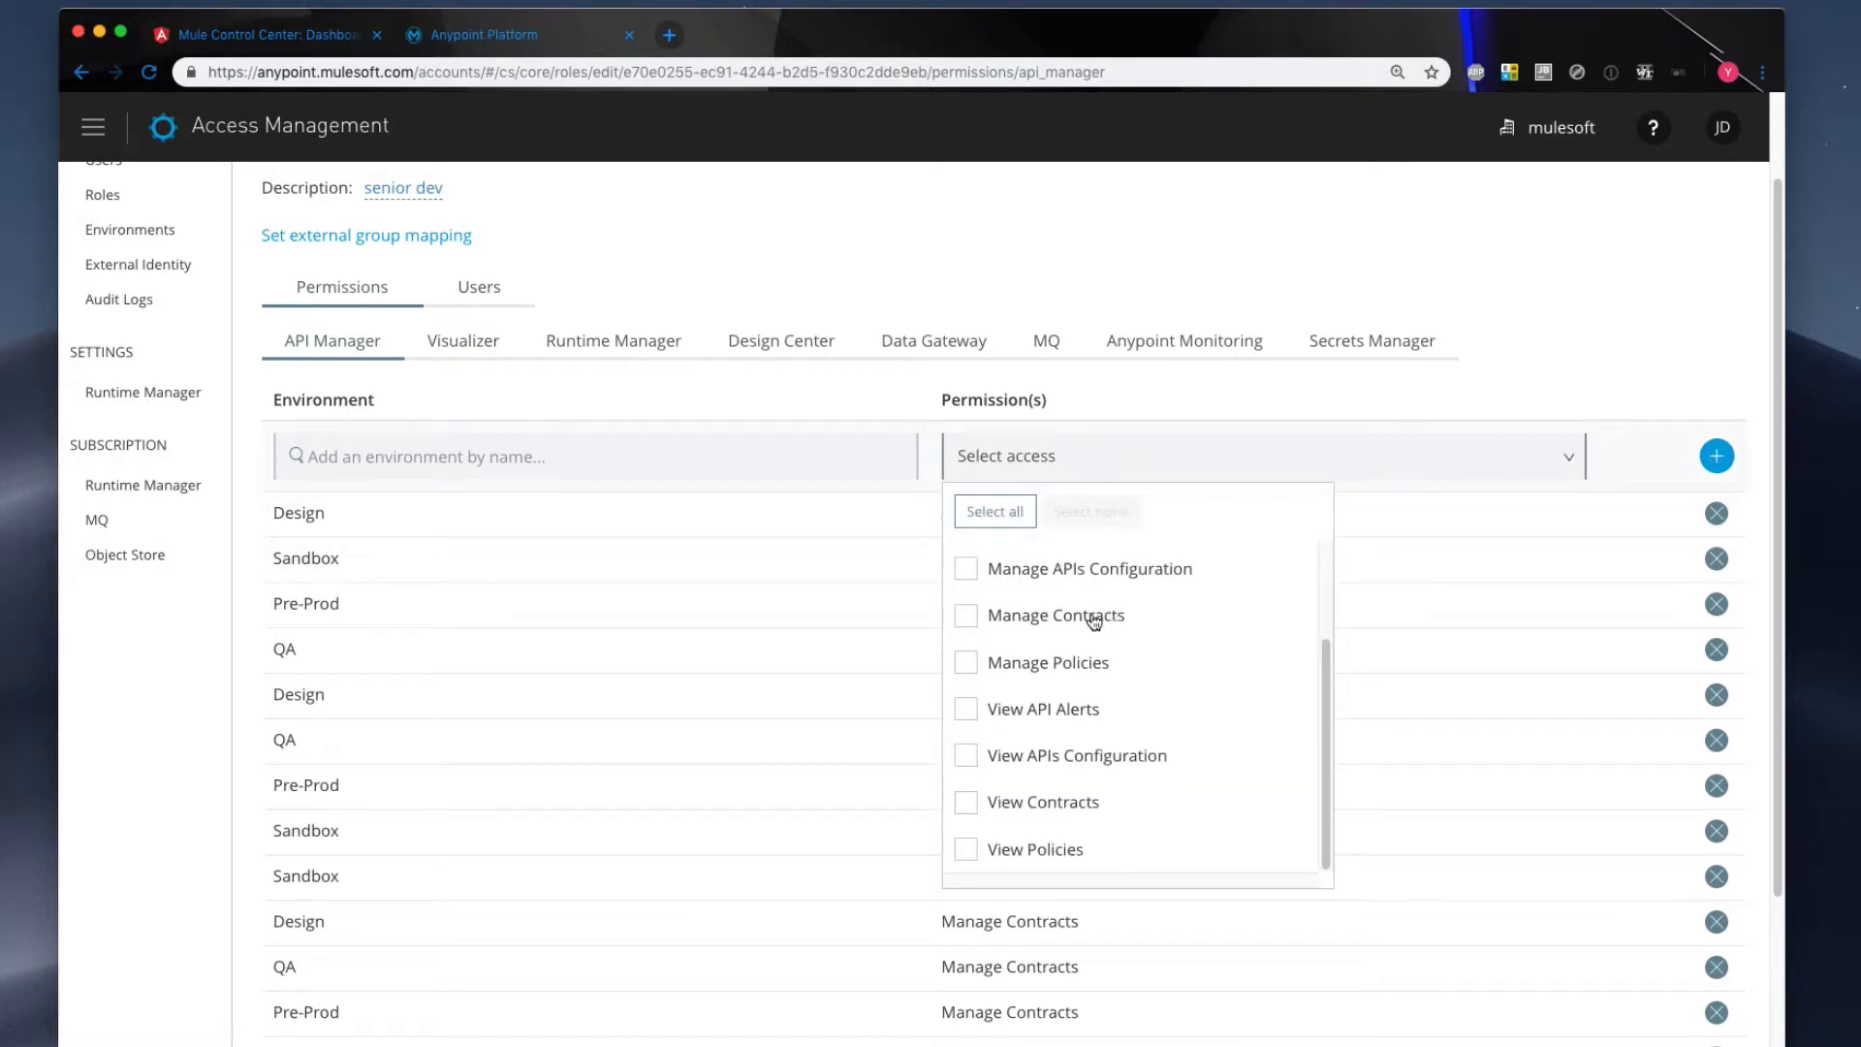
pyautogui.click(999, 514)
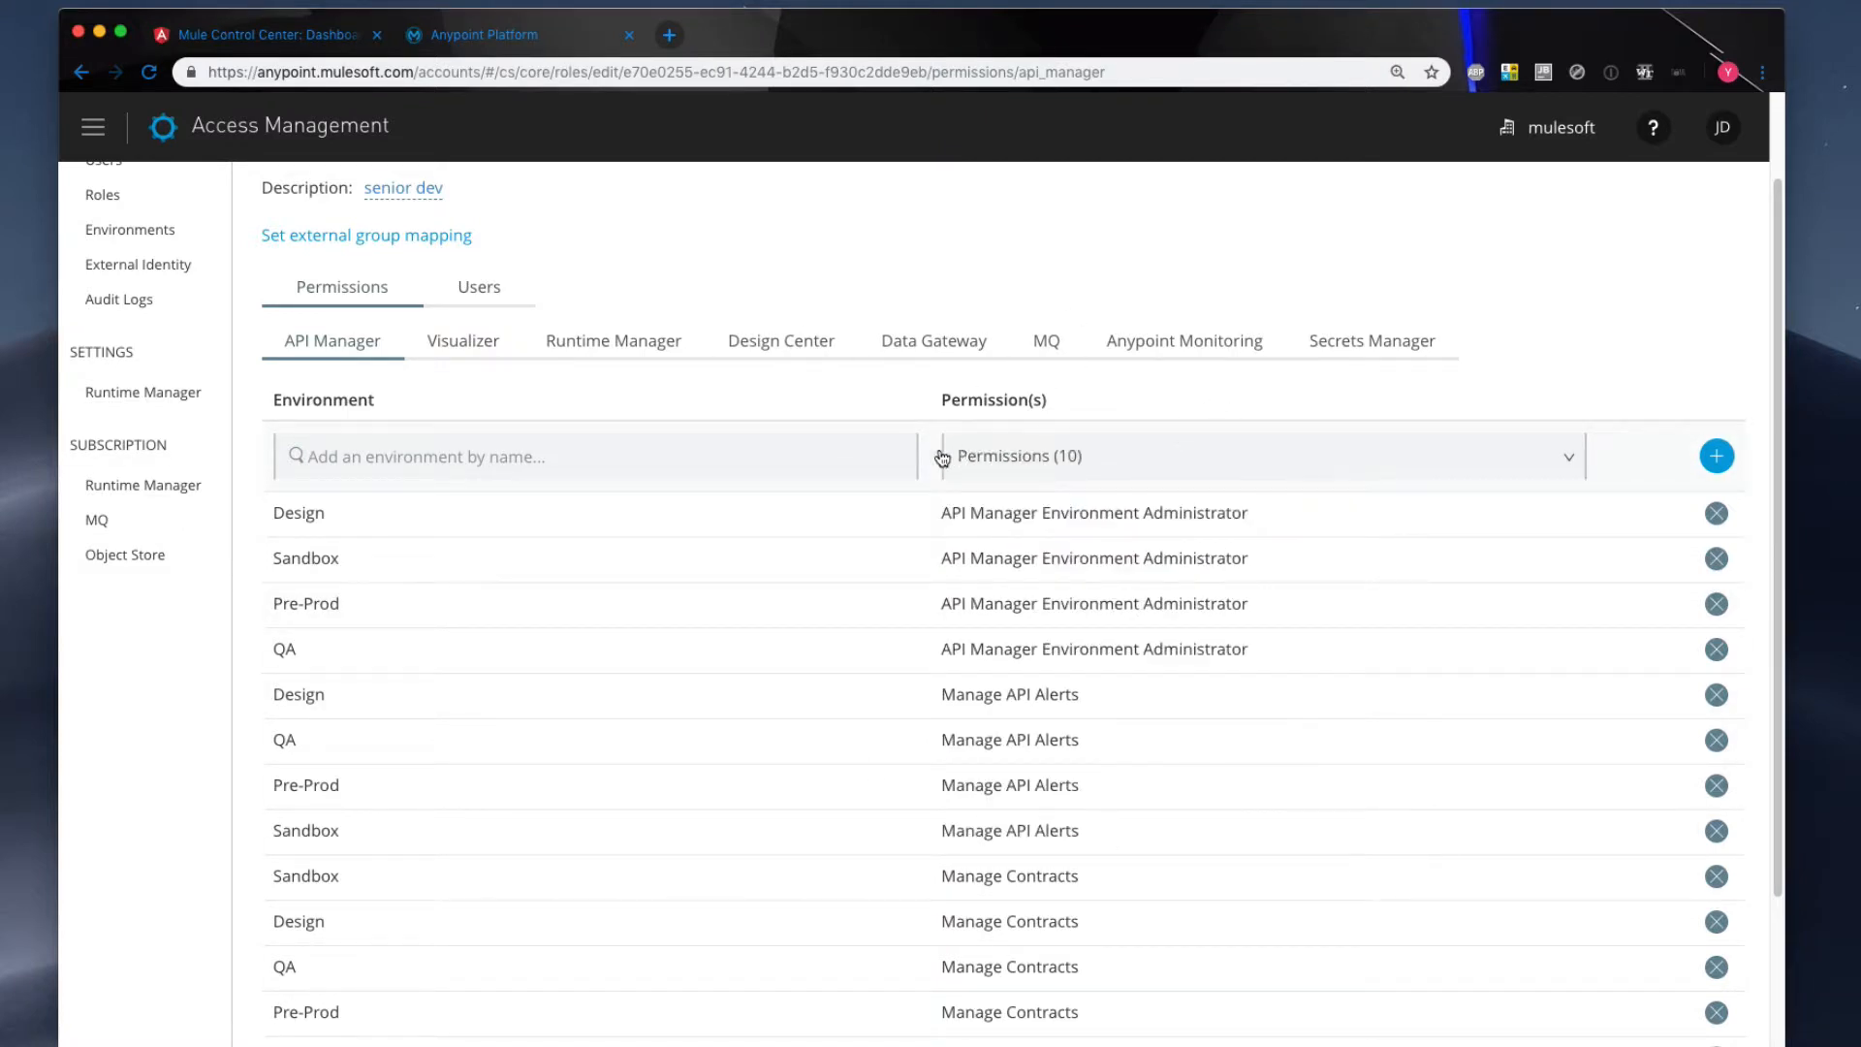
pyautogui.click(798, 455)
pyautogui.click(398, 504)
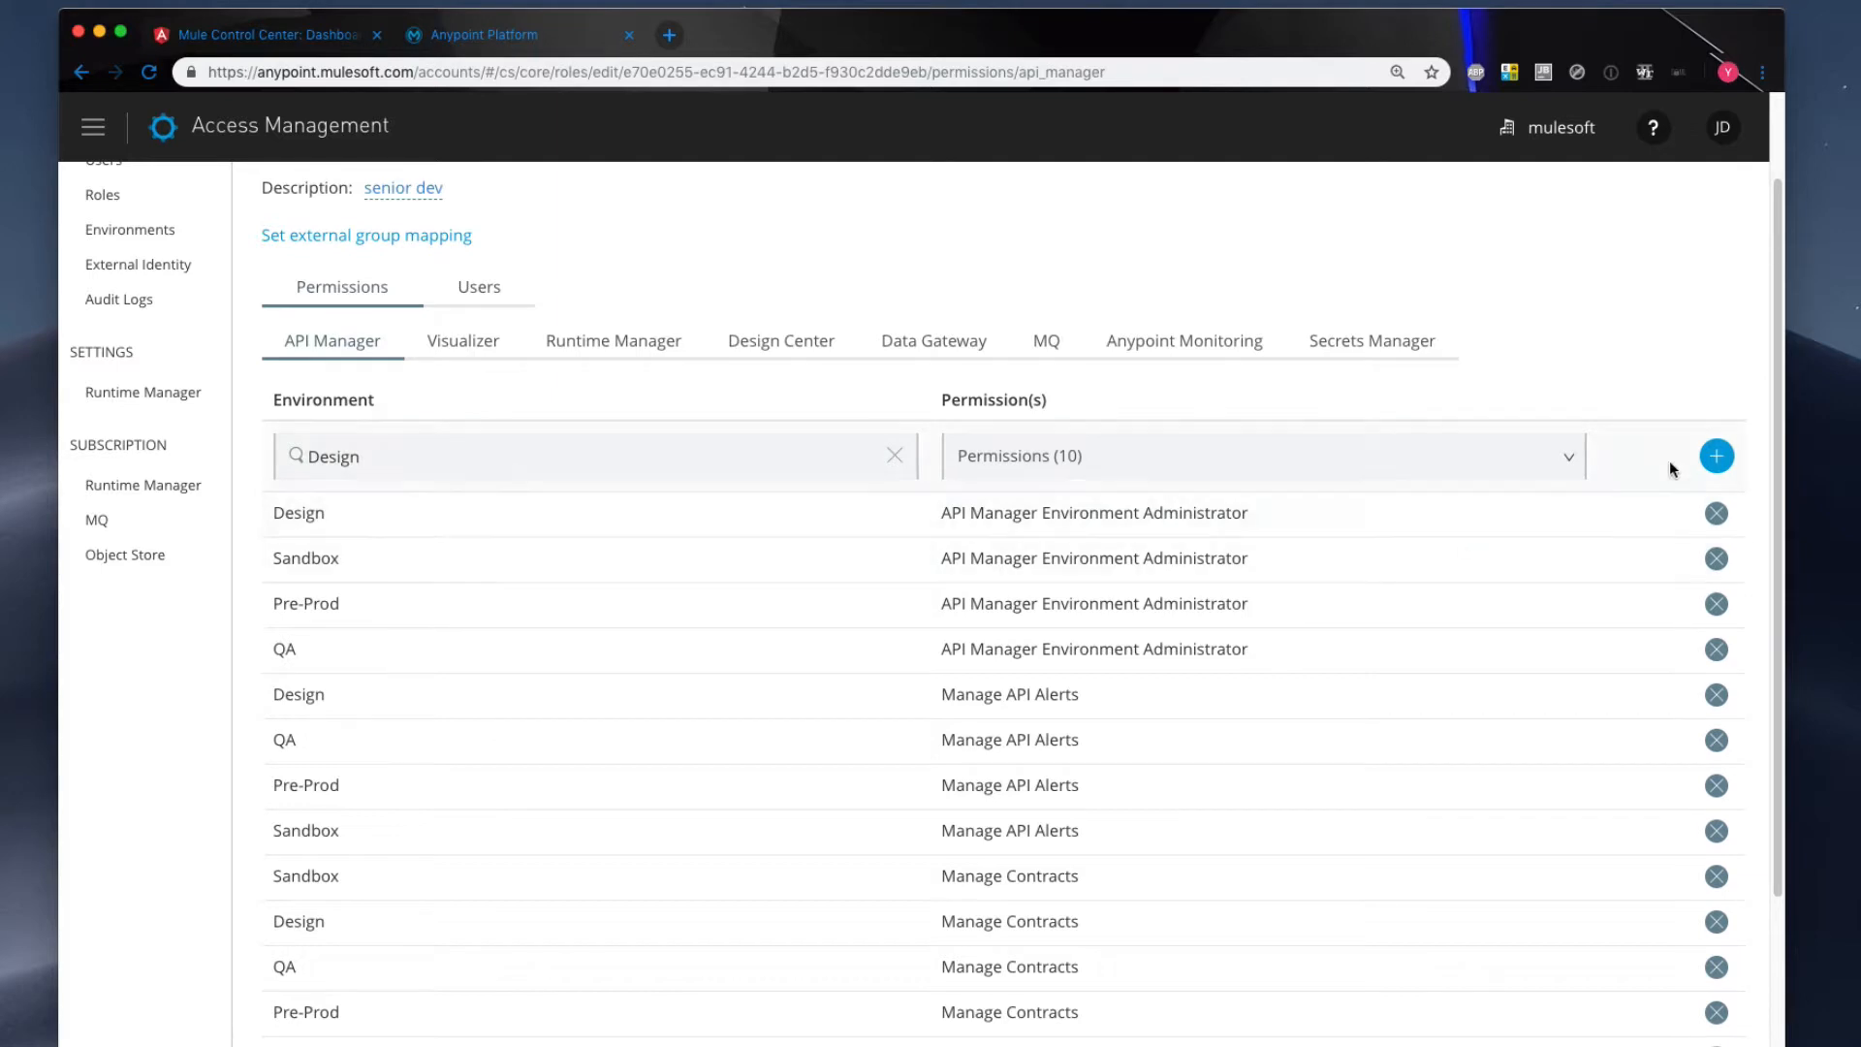
pyautogui.click(1717, 457)
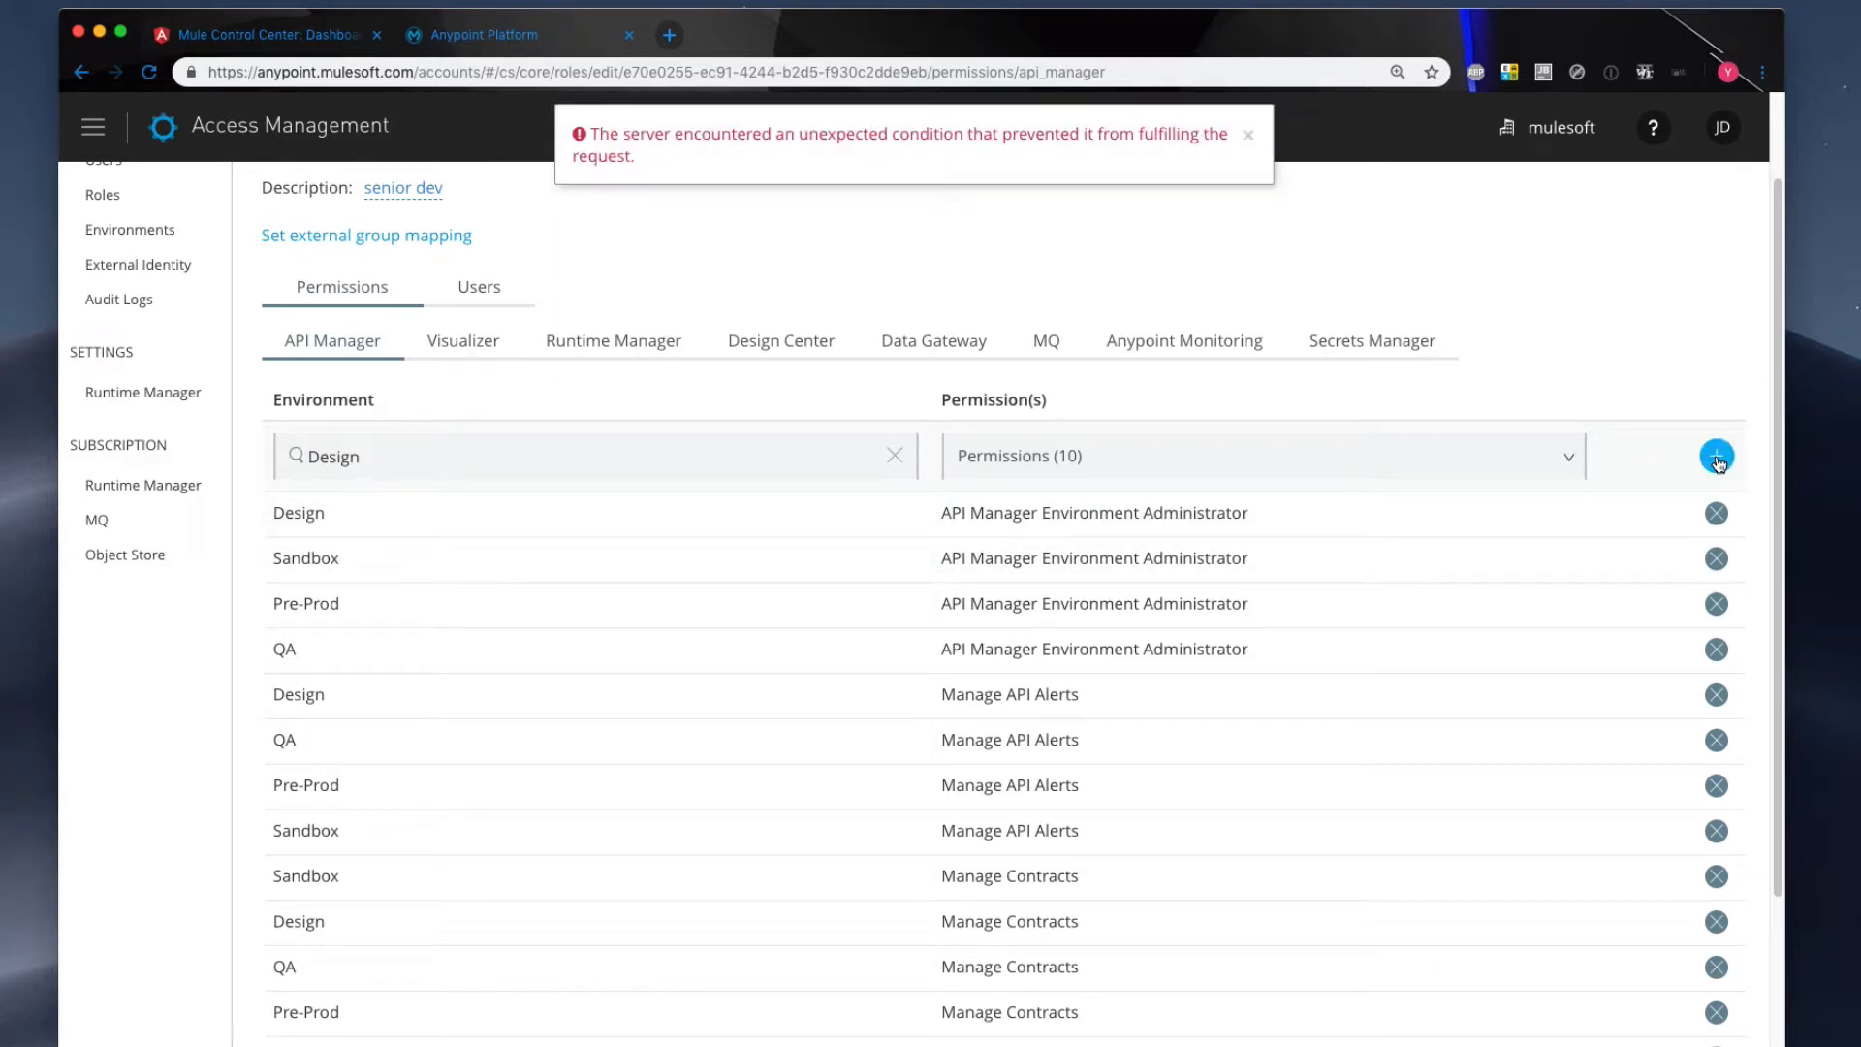
pyautogui.click(1093, 469)
pyautogui.click(967, 572)
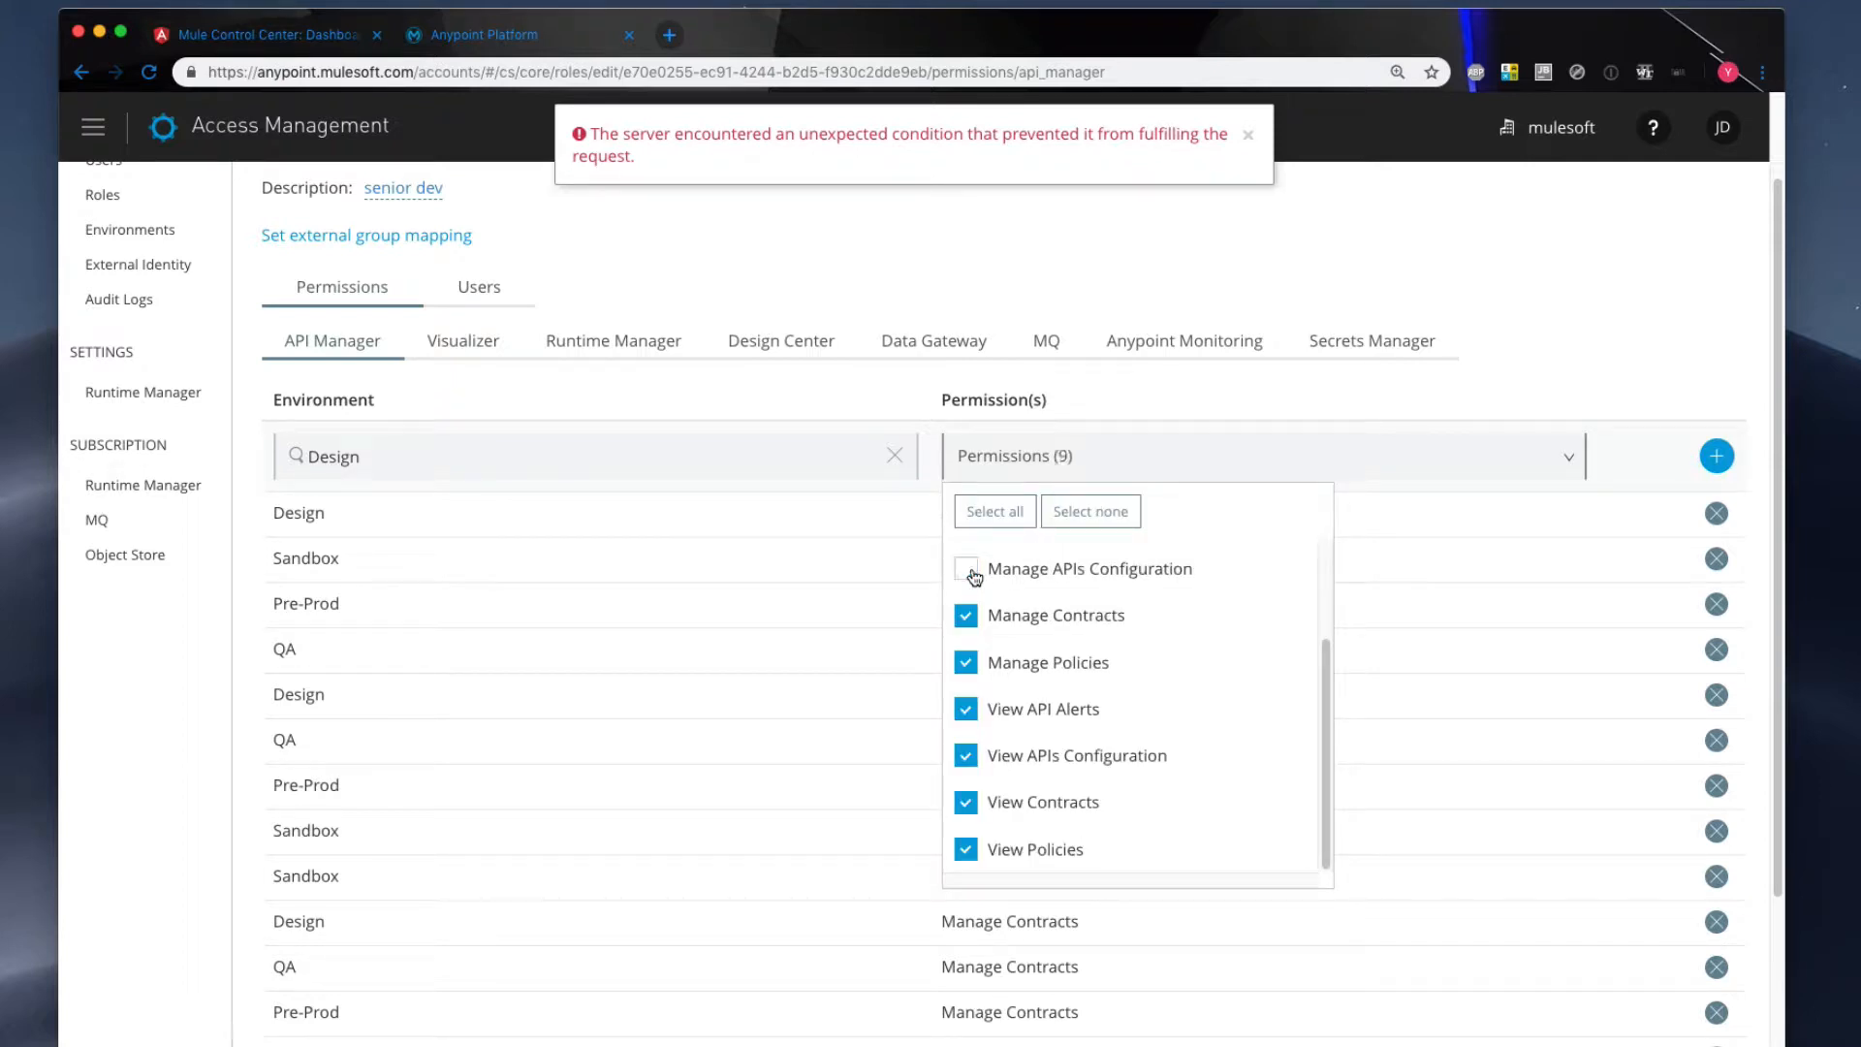
pyautogui.click(964, 661)
pyautogui.click(965, 762)
pyautogui.scroll(-3, 1009, 773)
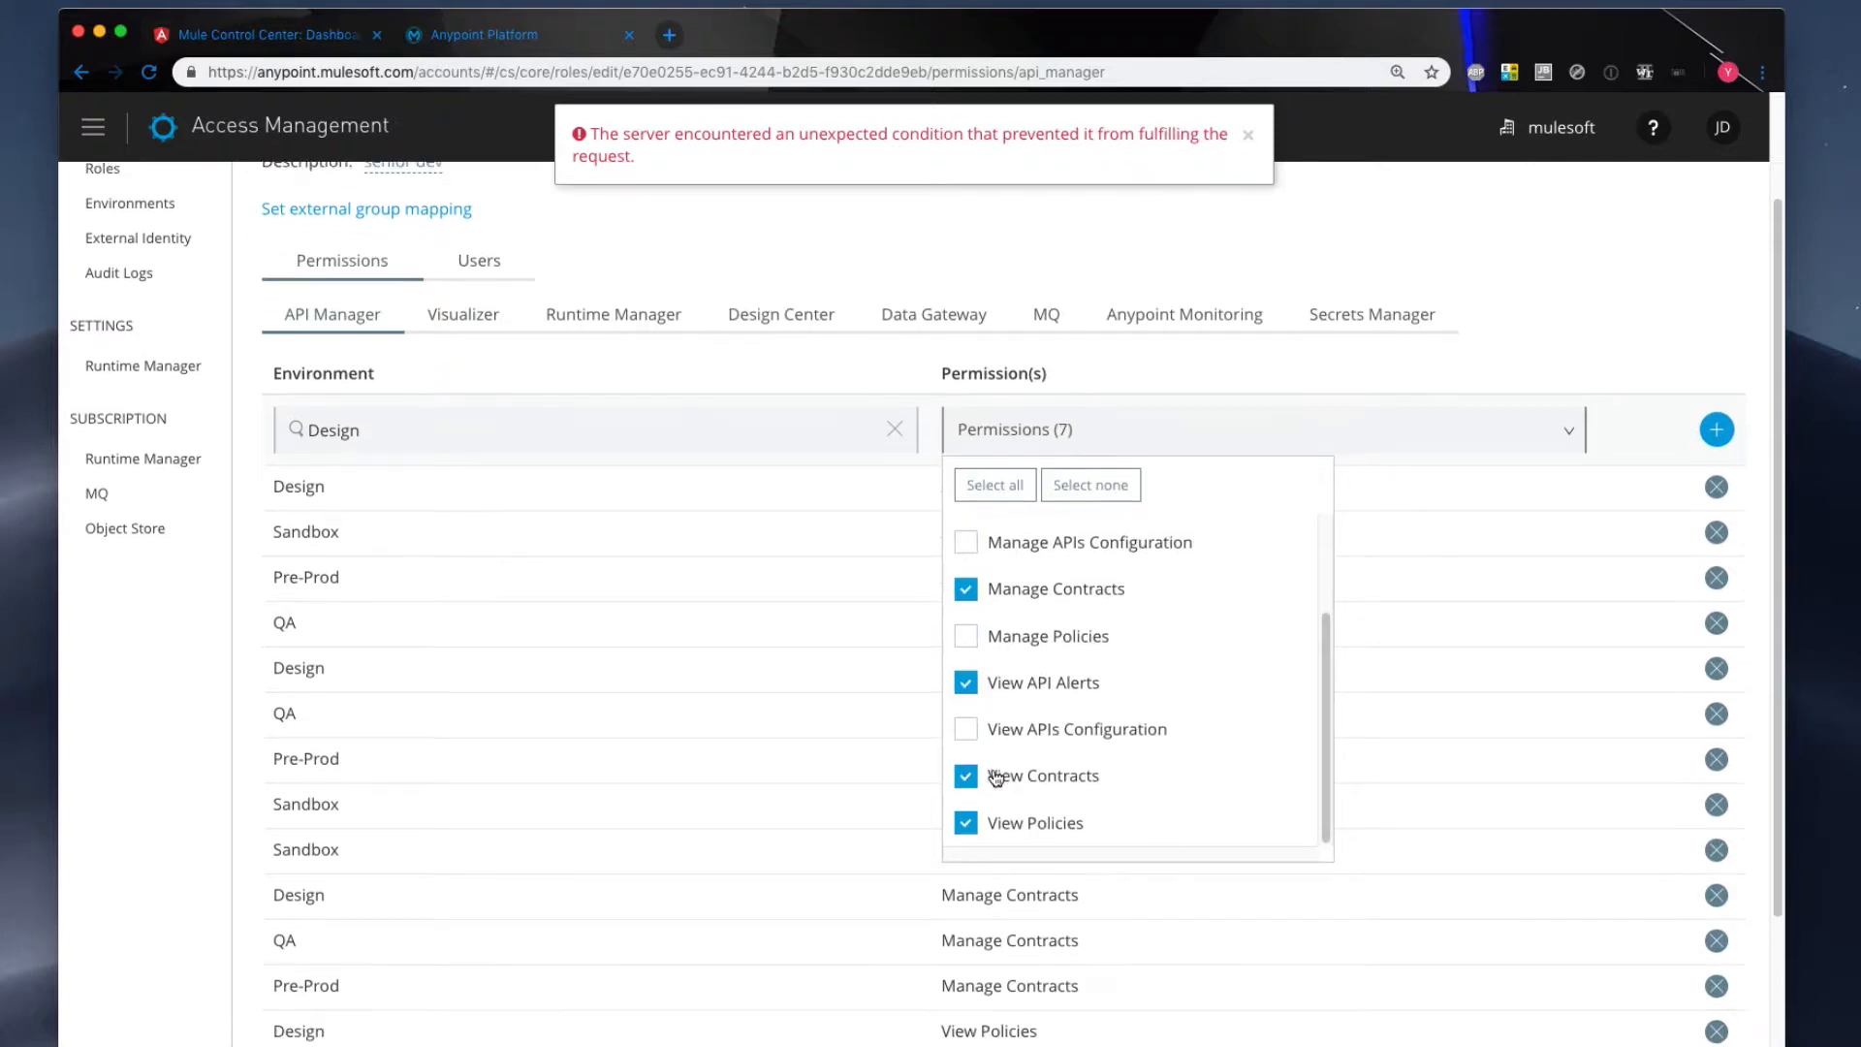
pyautogui.scroll(1, 1134, 644)
pyautogui.click(968, 575)
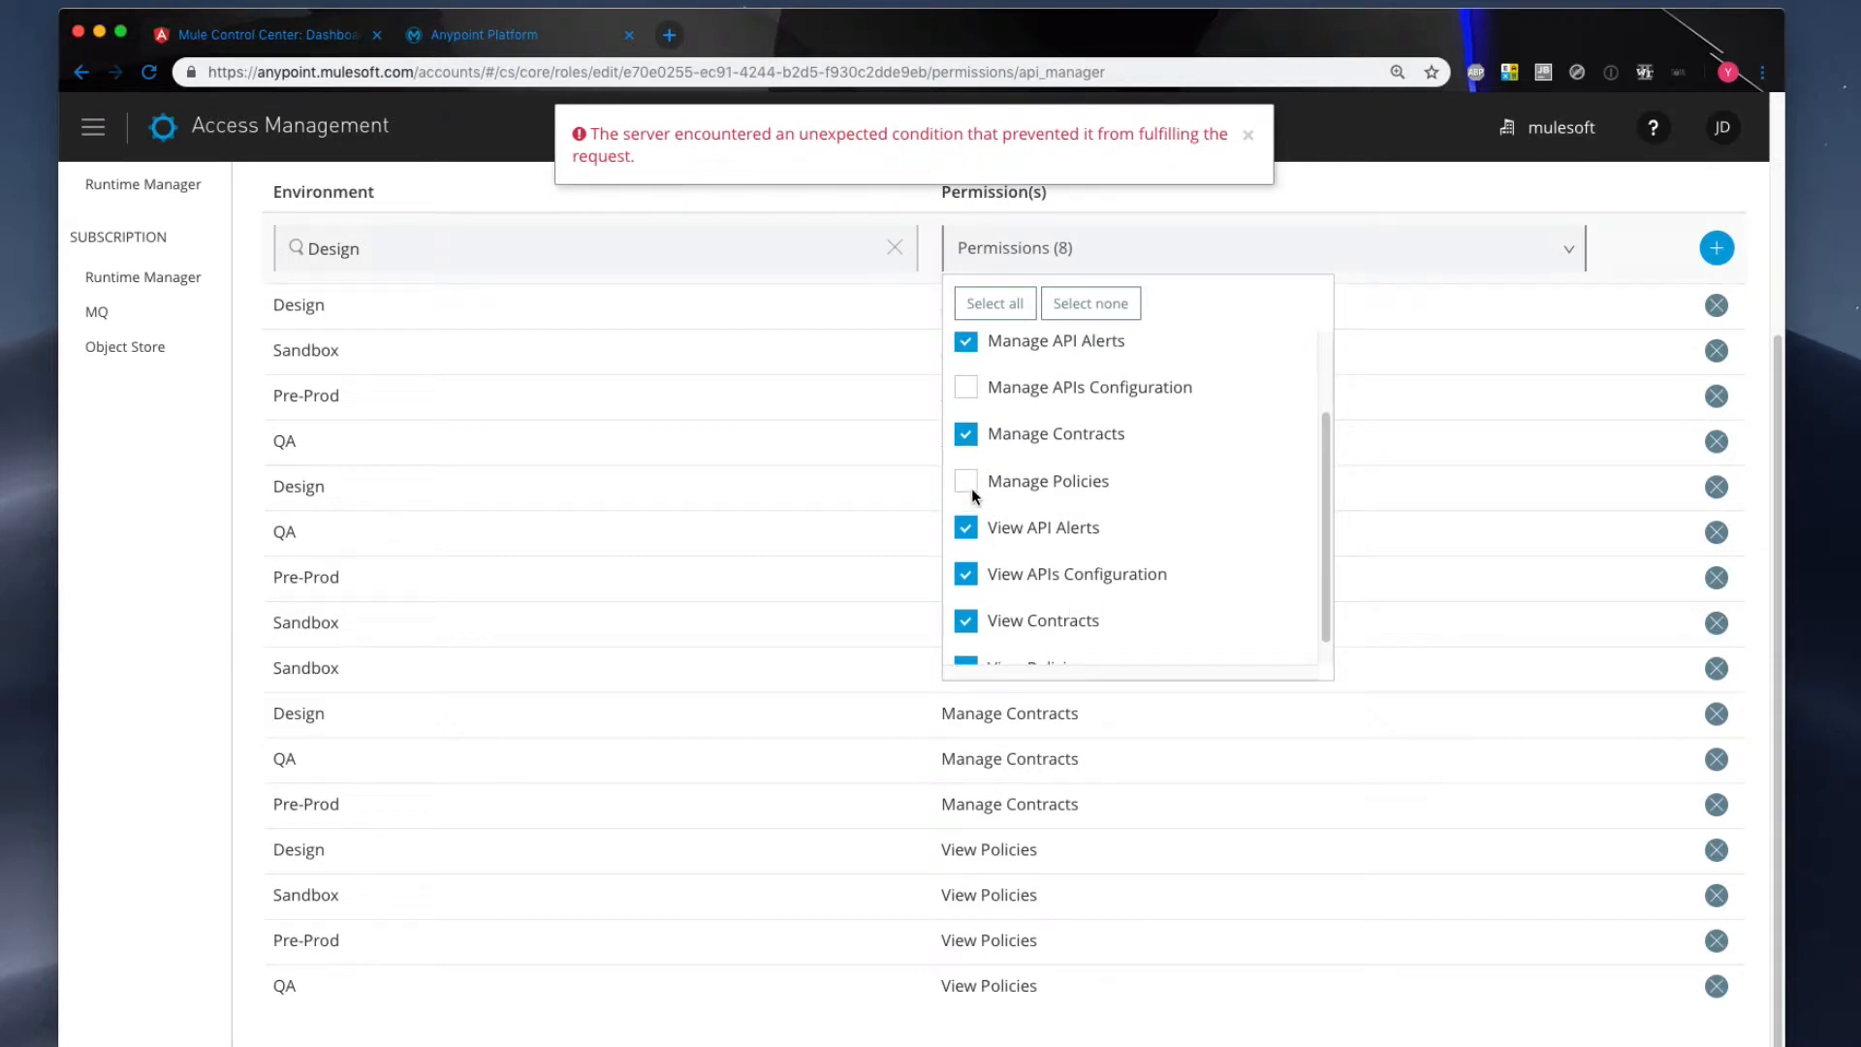
pyautogui.click(967, 482)
pyautogui.click(966, 390)
pyautogui.scroll(2, 966, 399)
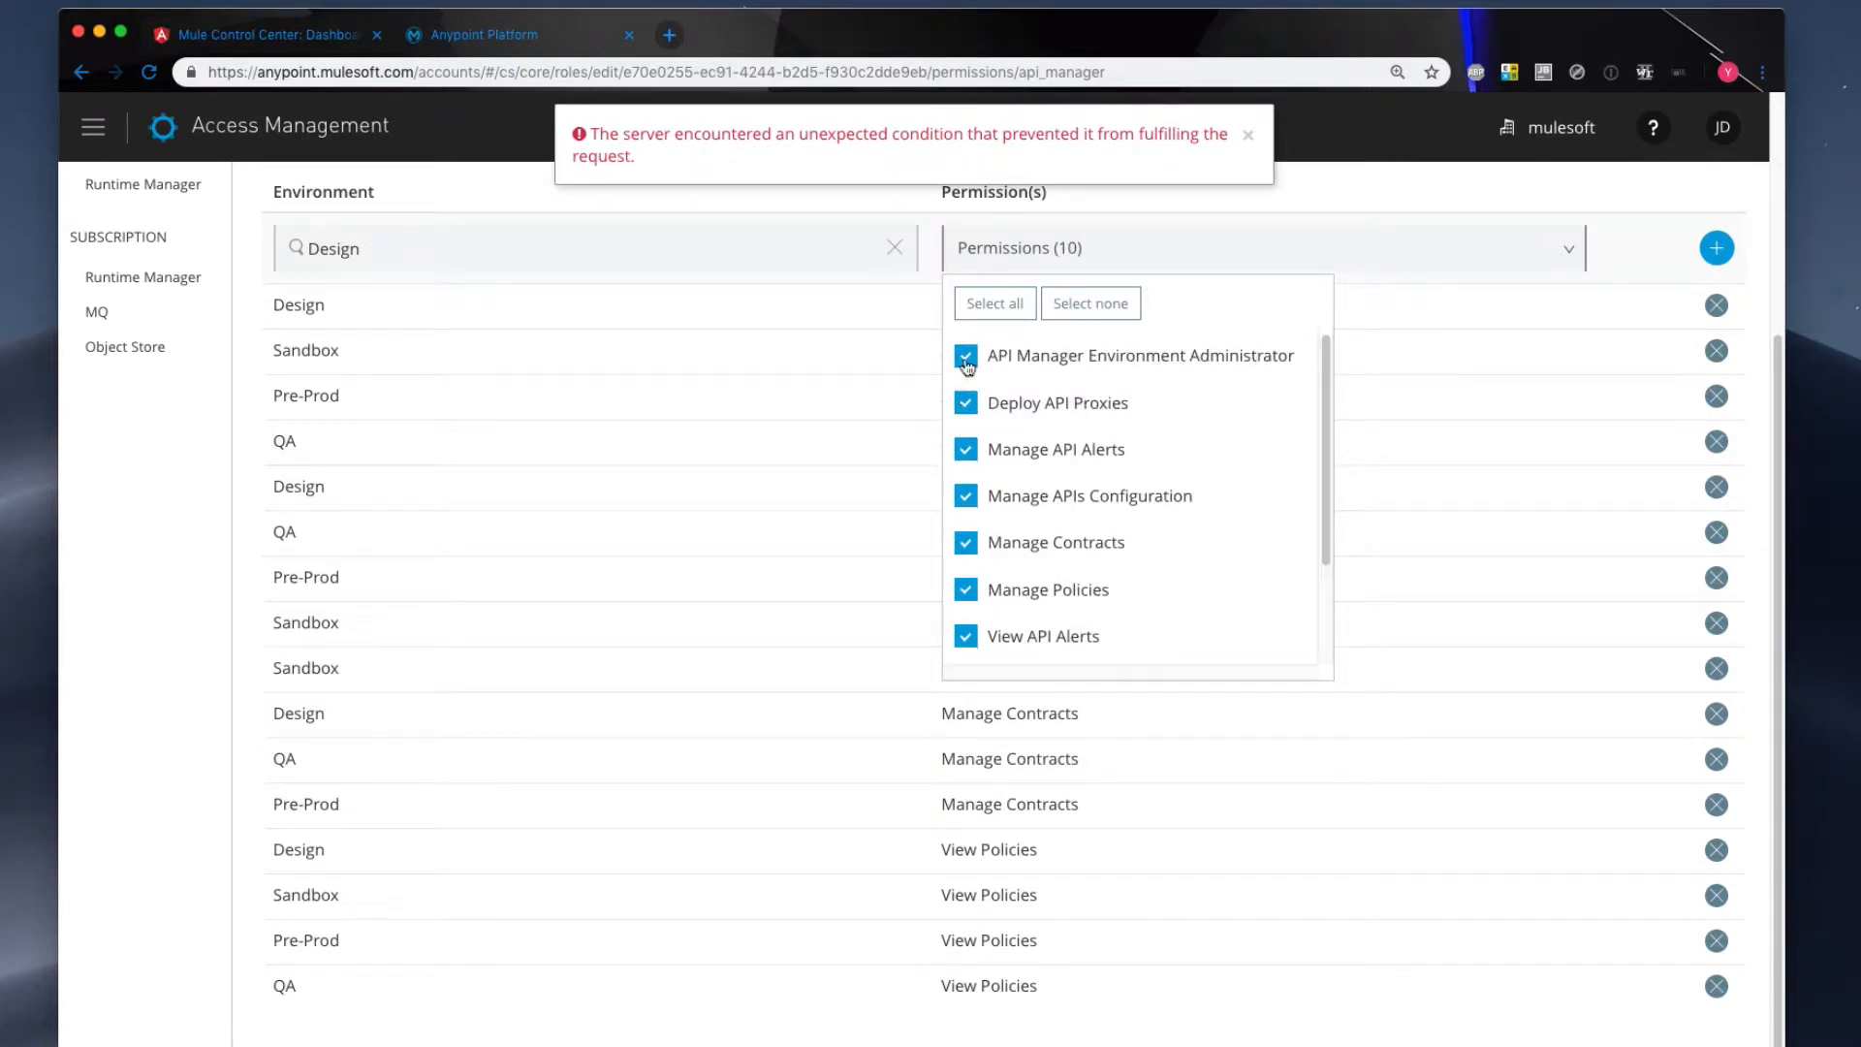
# - Add the remaining Design permissions, excluding API Manager Environment Administrator, Manage API Alerts, Manage Contracts and View Policies, and dismiss the error message
pyautogui.click(966, 405)
pyautogui.click(967, 405)
pyautogui.click(966, 357)
pyautogui.click(967, 451)
pyautogui.click(969, 545)
pyautogui.scroll(-3, 1012, 562)
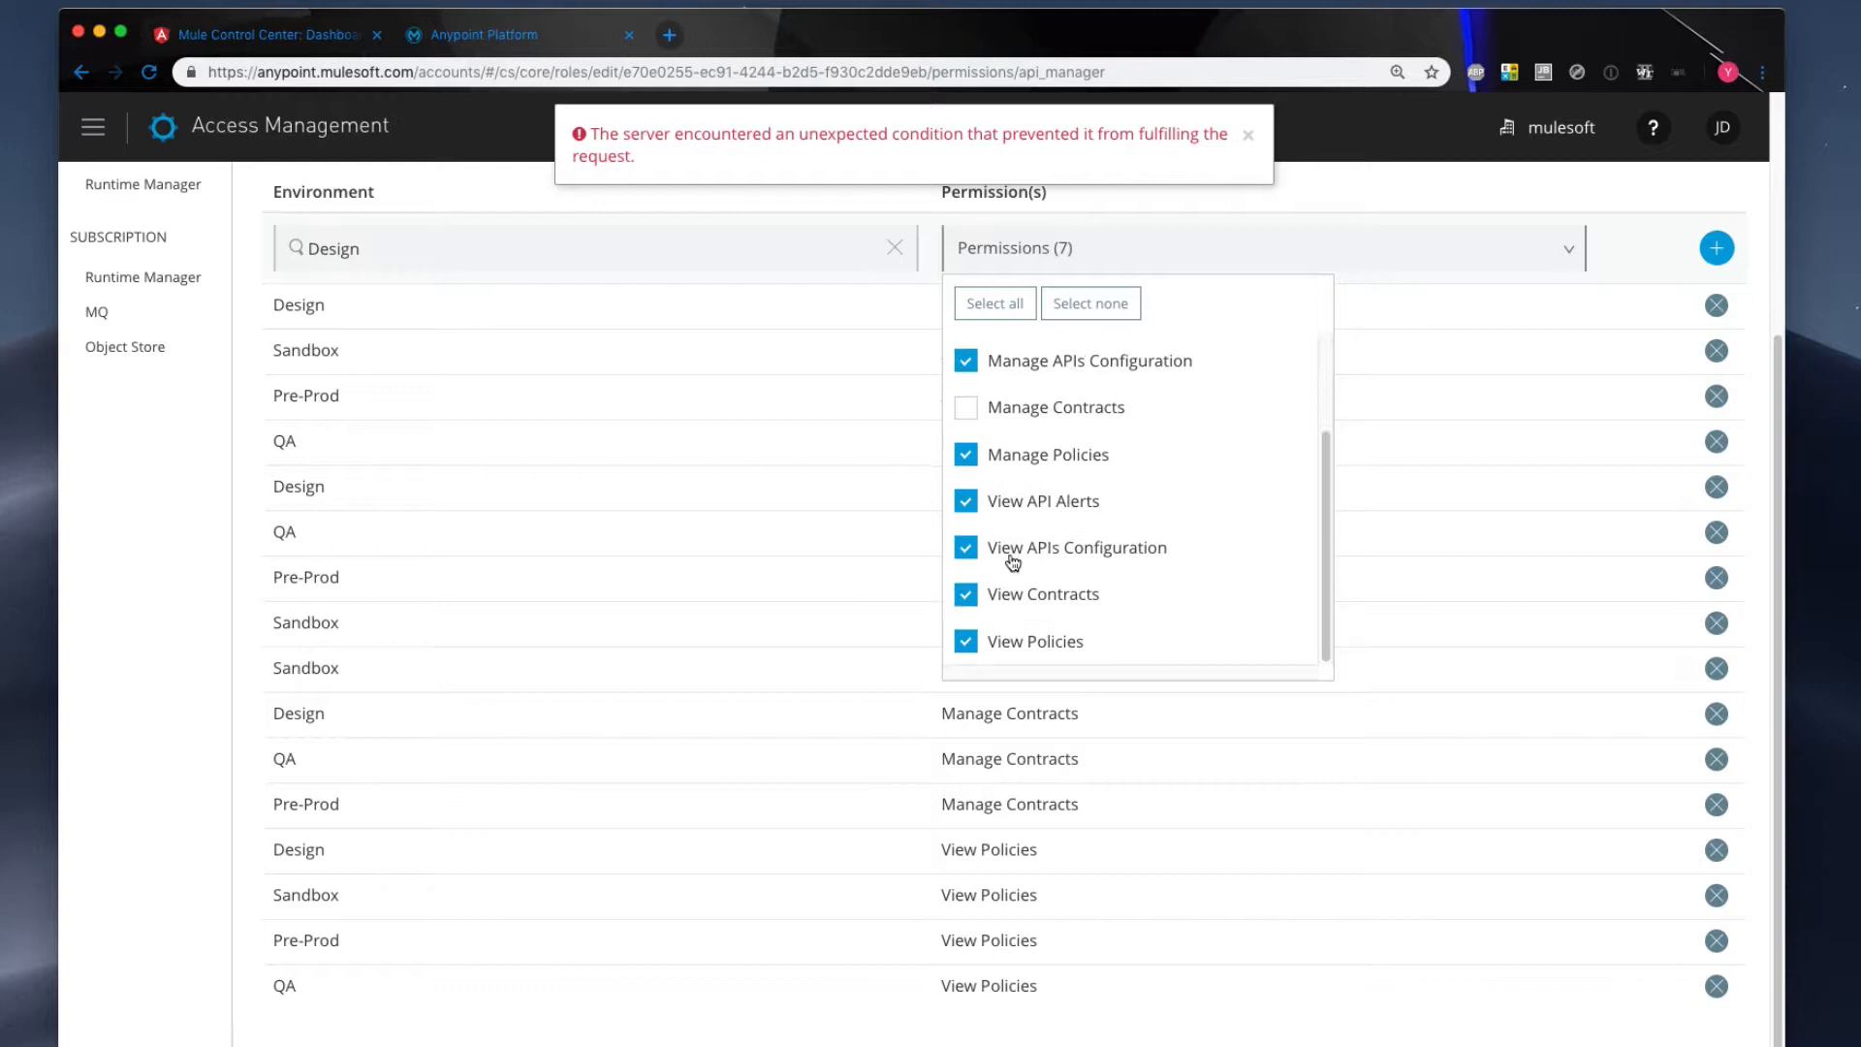
pyautogui.click(977, 644)
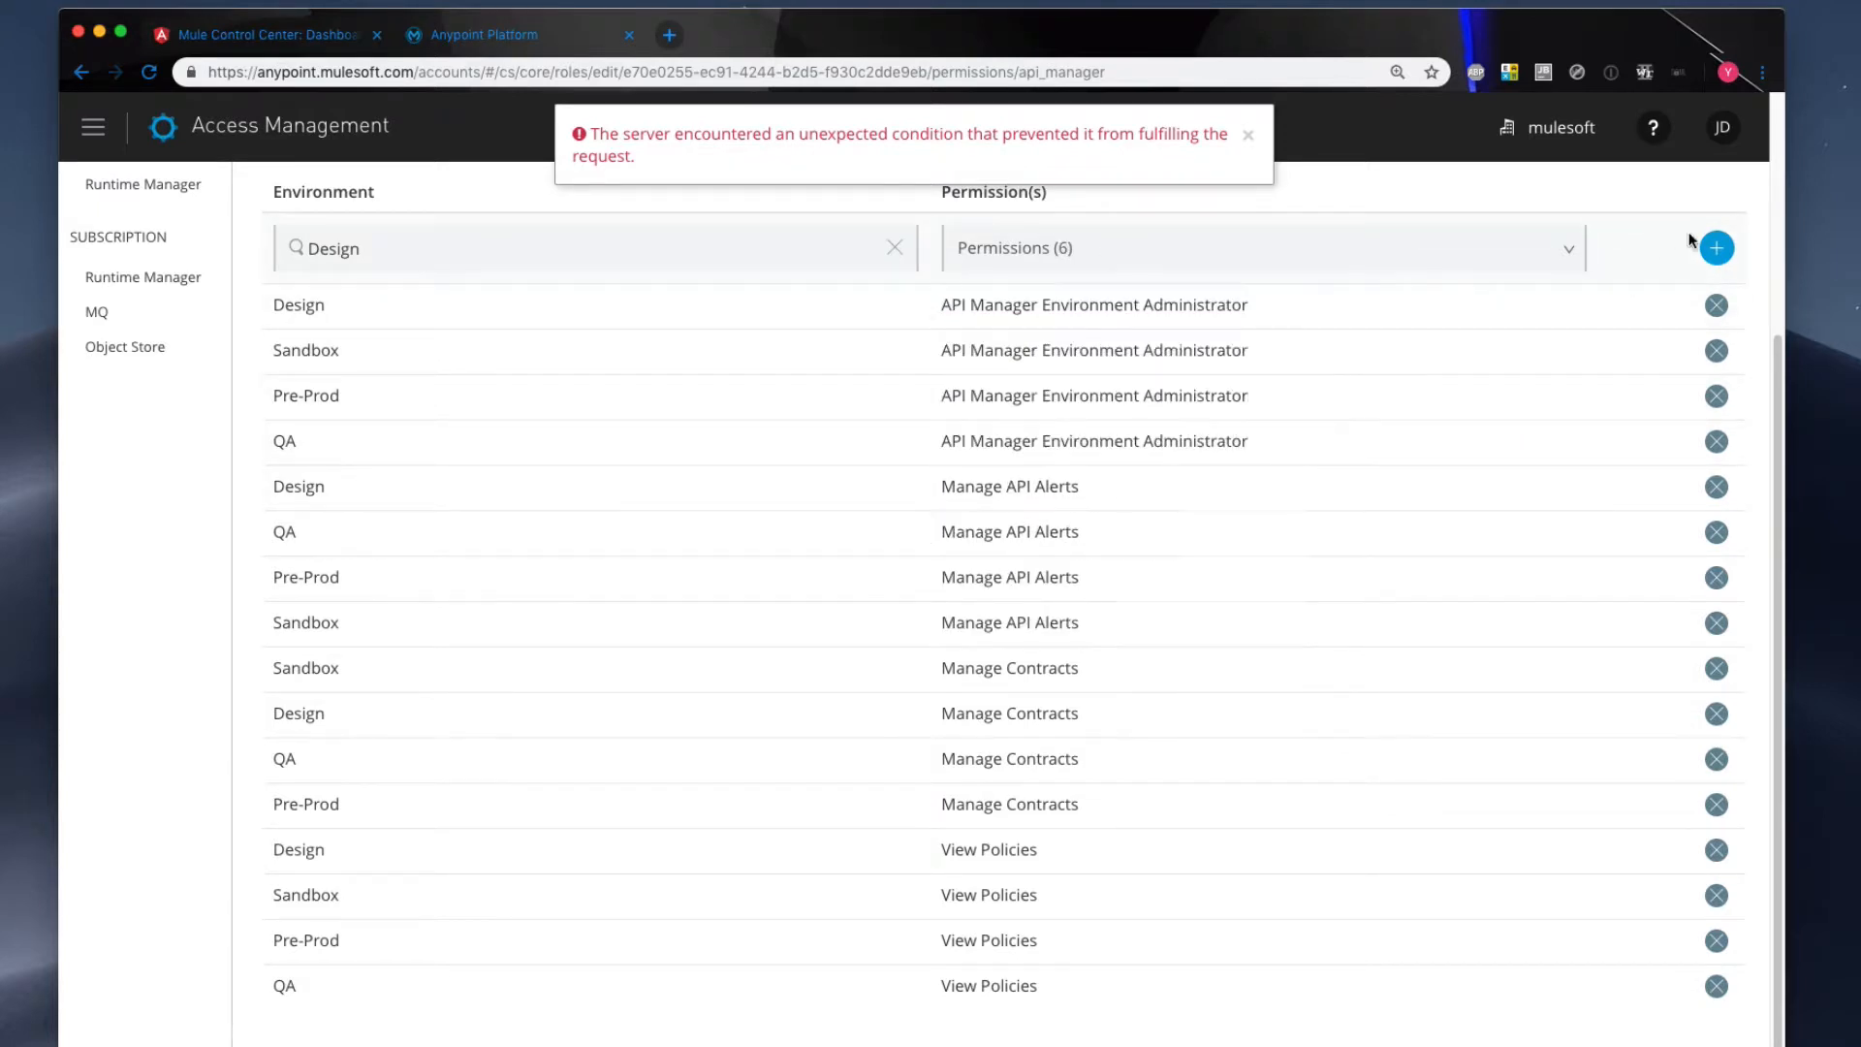
pyautogui.click(1716, 248)
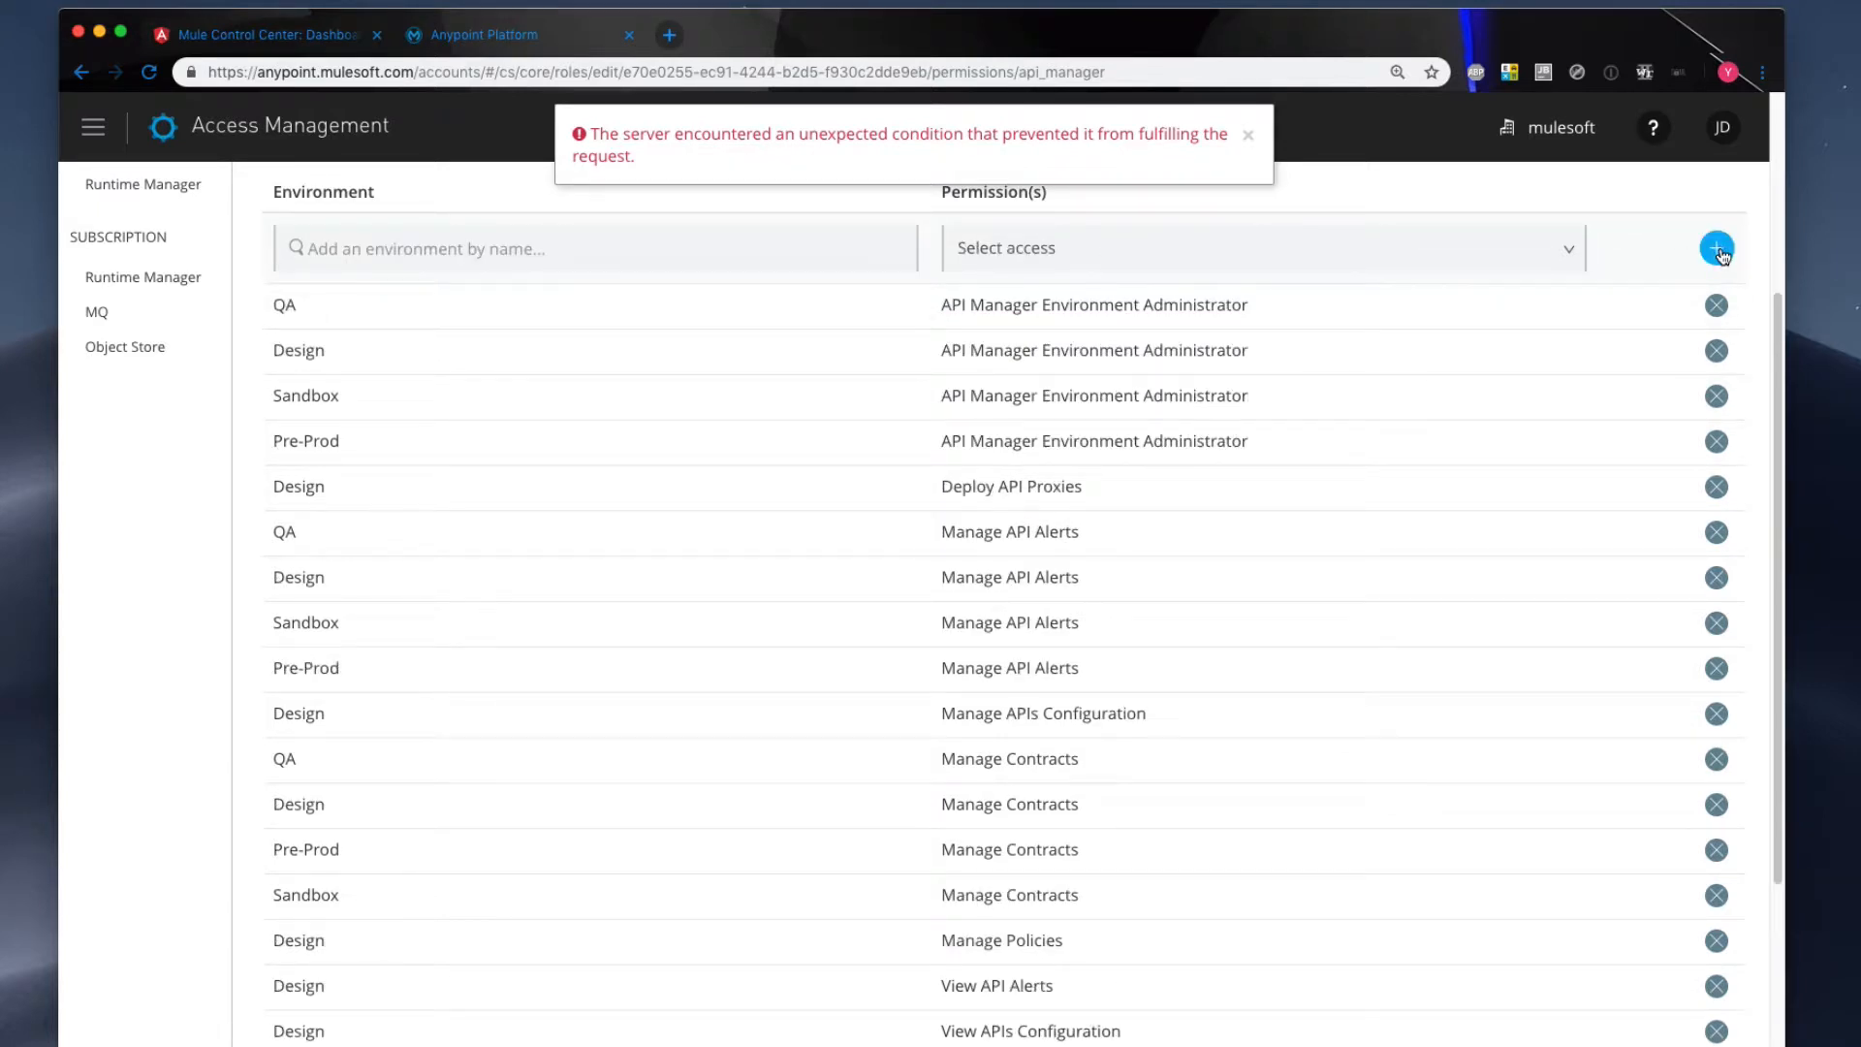
pyautogui.scroll(3, 1551, 291)
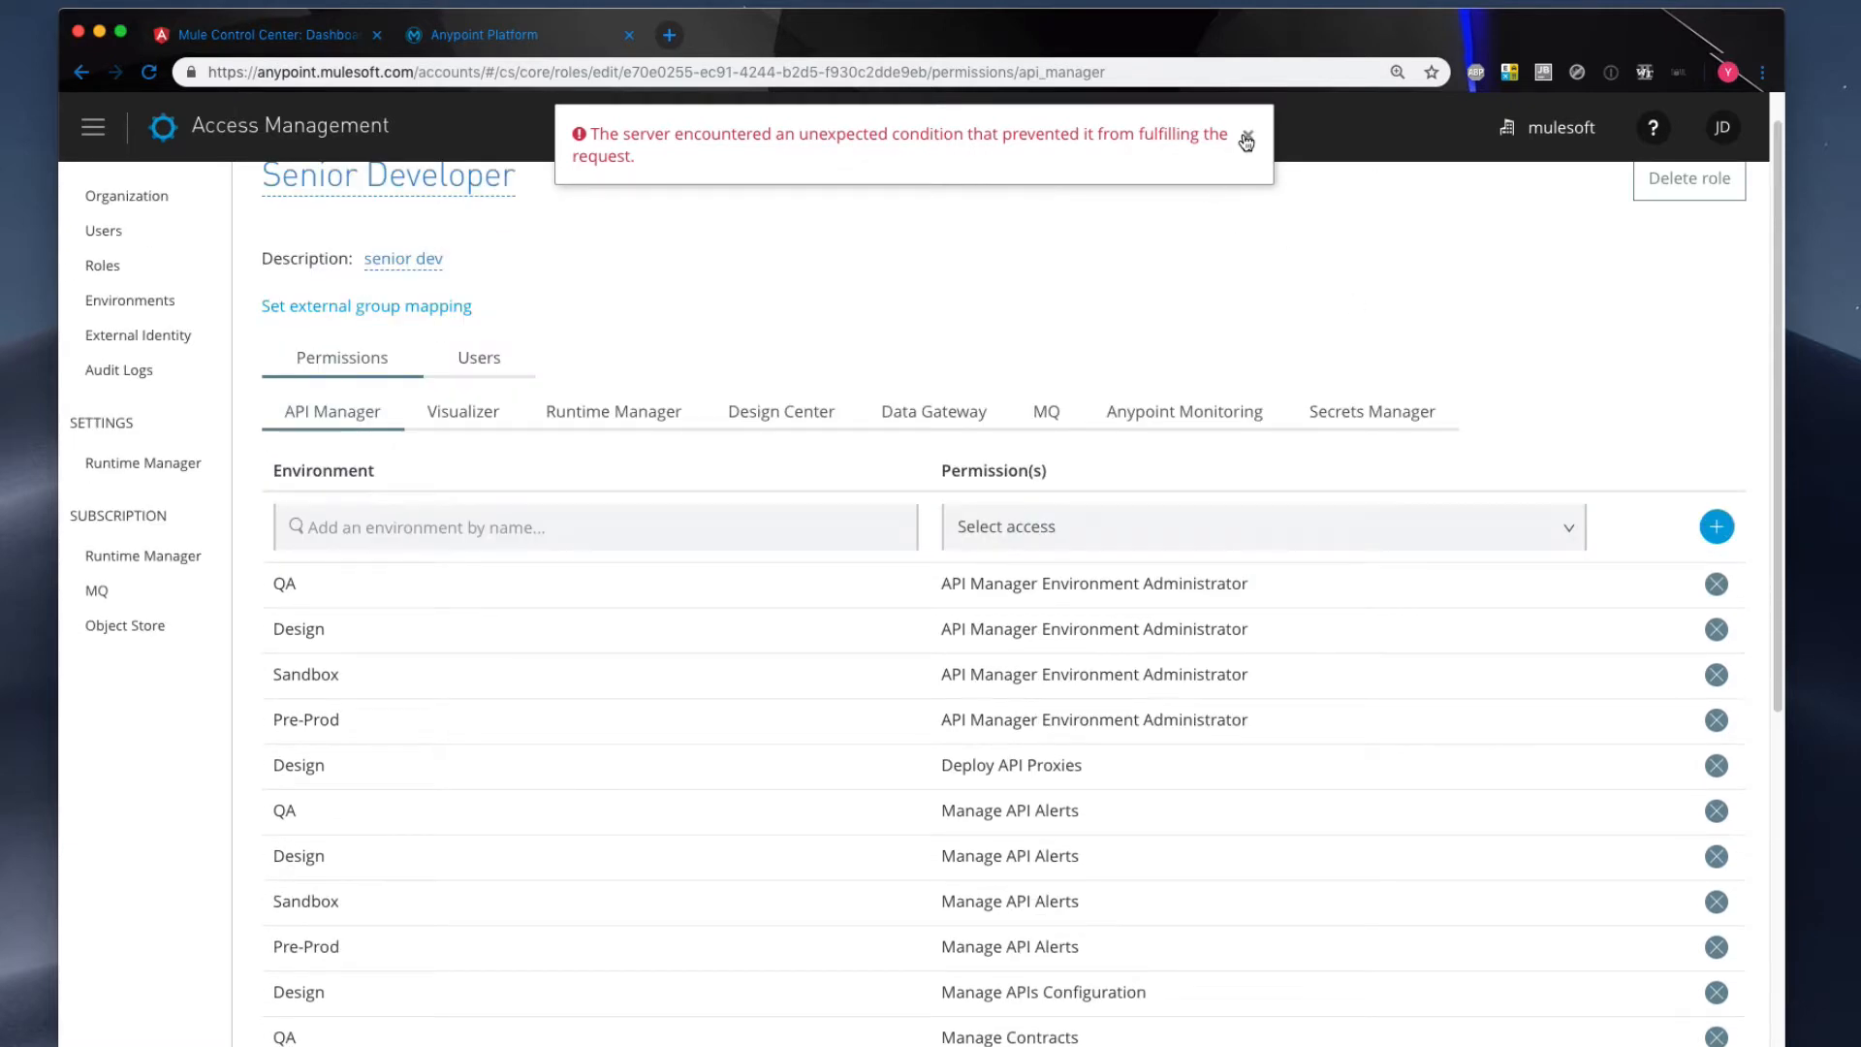
pyautogui.click(1248, 135)
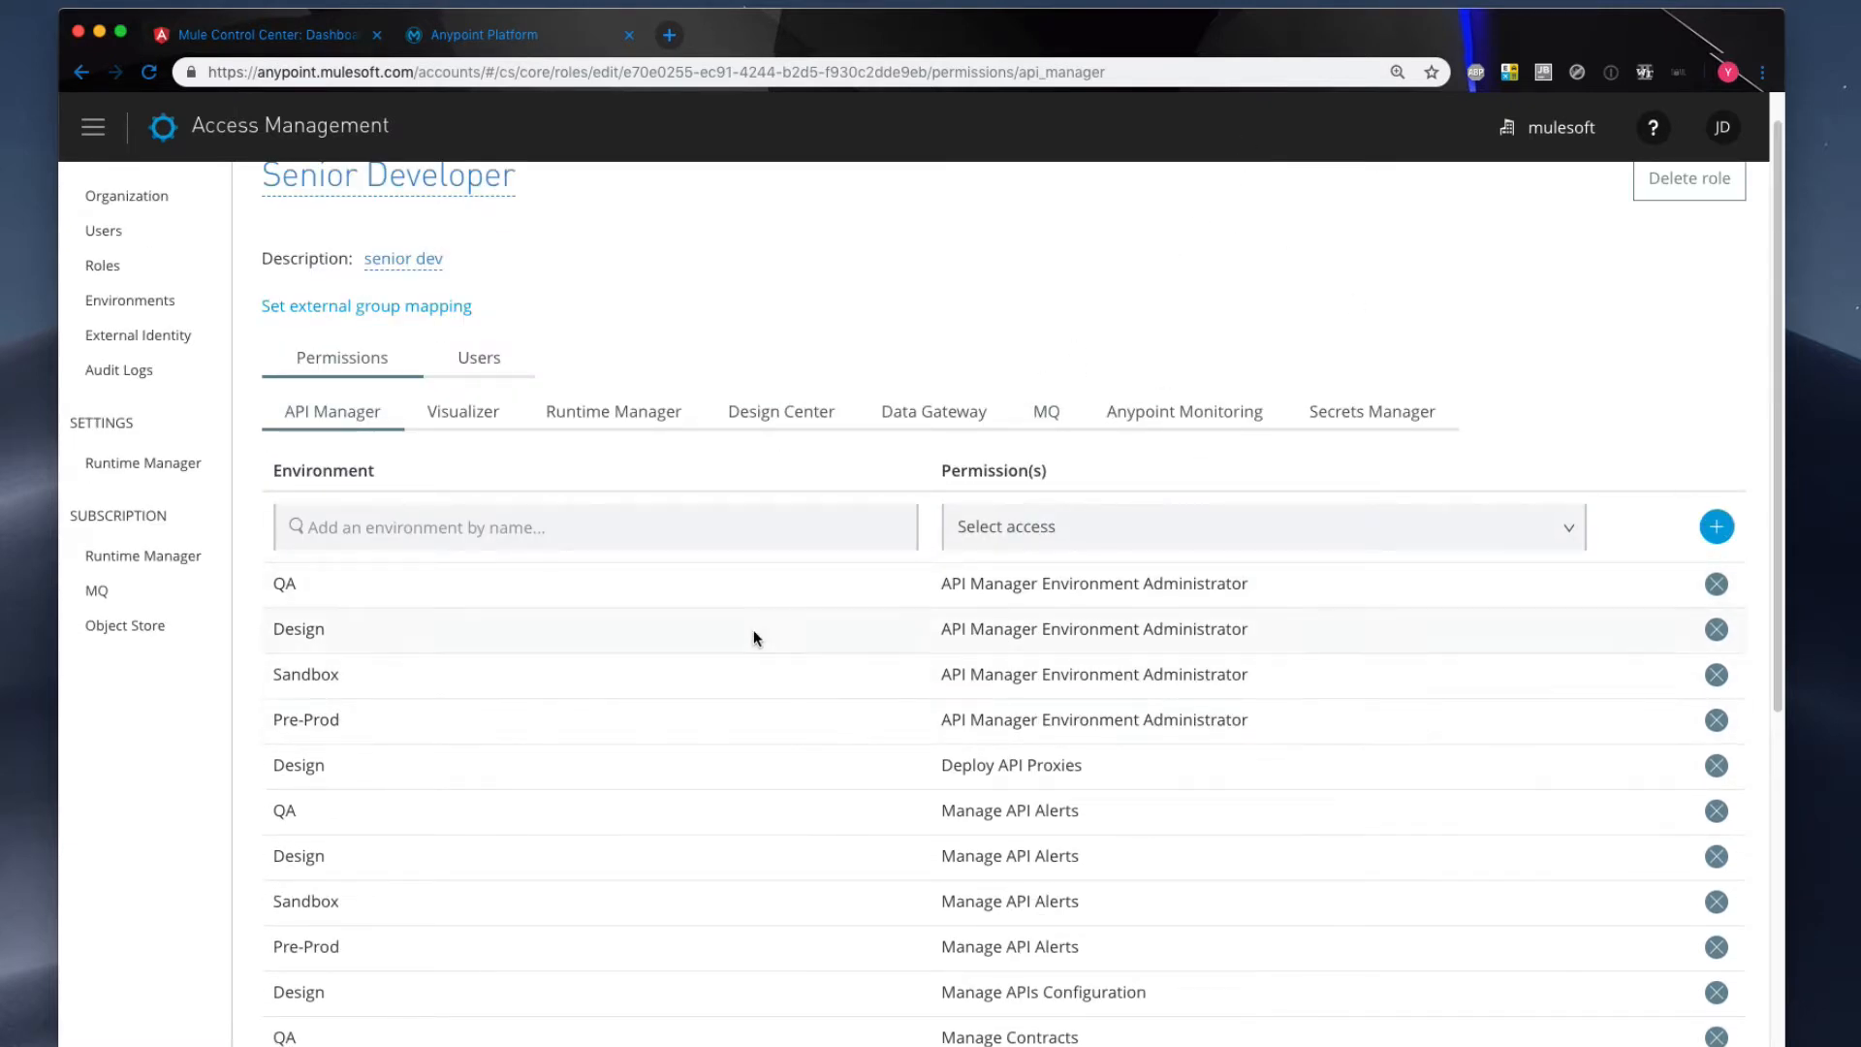
pyautogui.scroll(1, 793, 685)
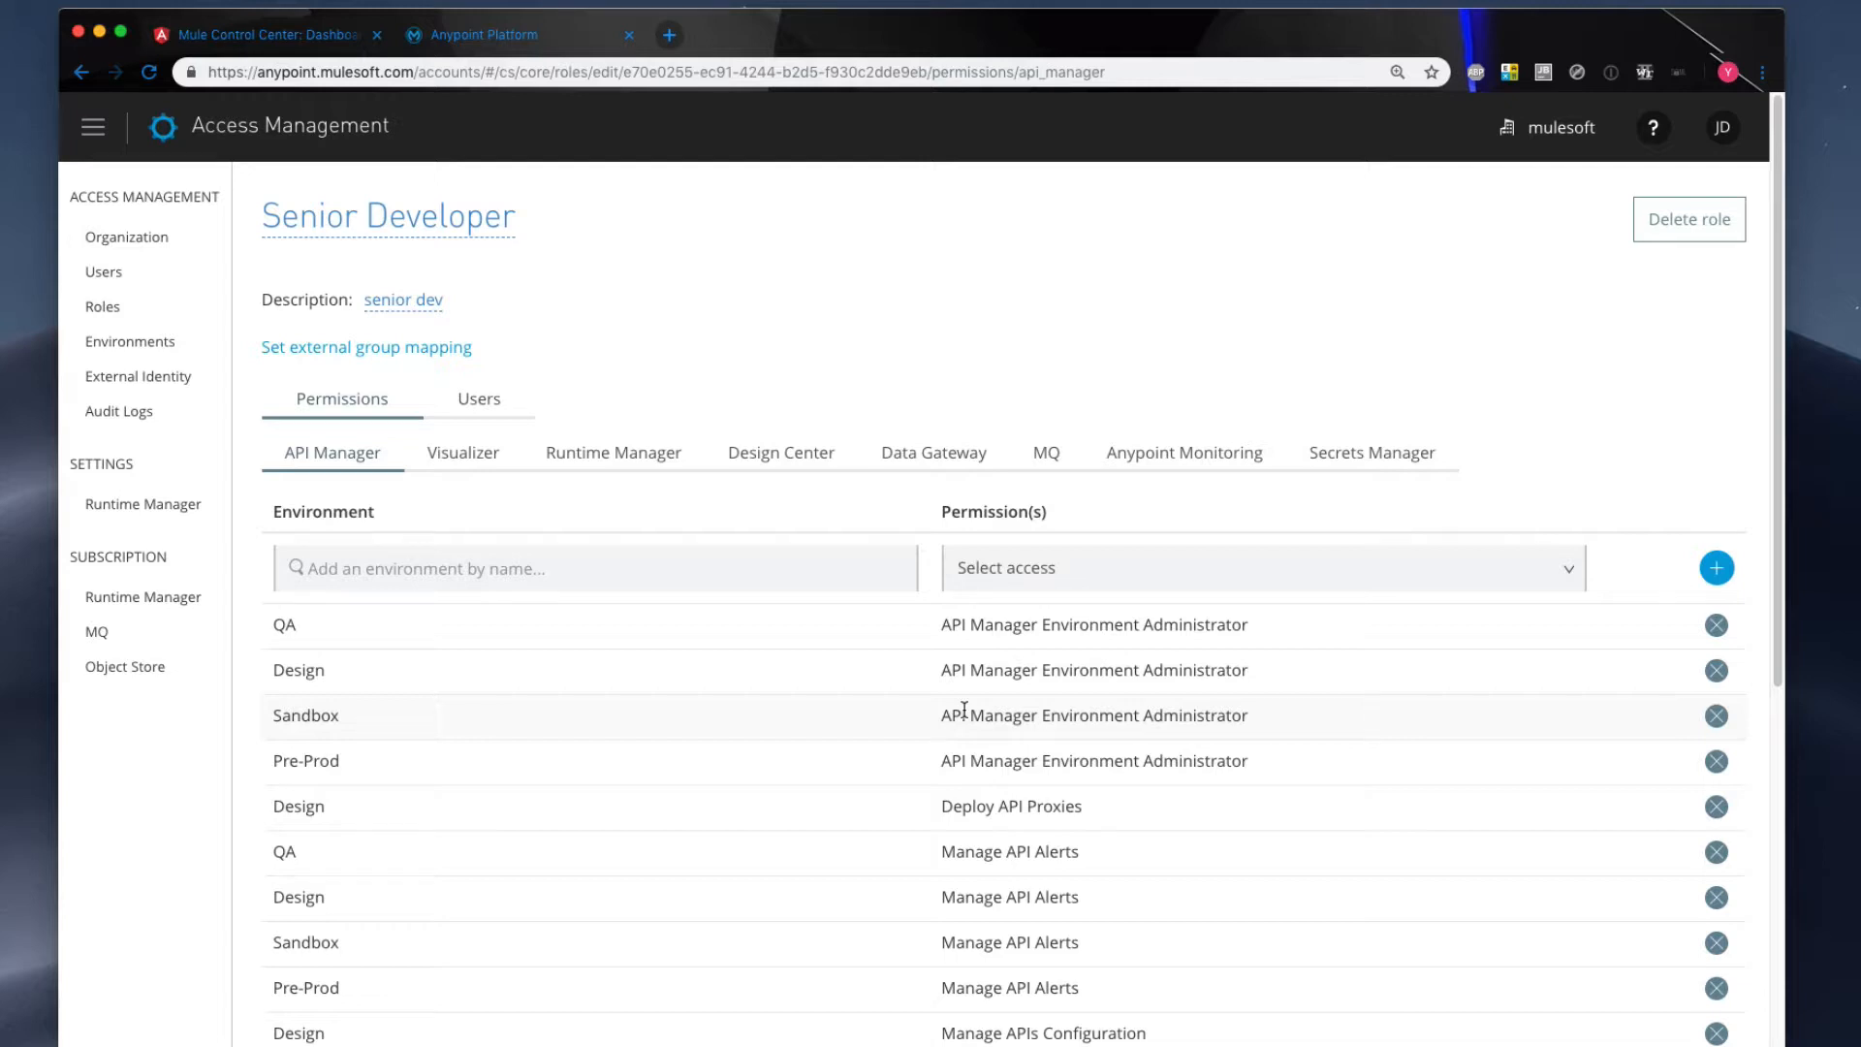
# - Permanently delete the Senior Developer role from the organization's list of roles
pyautogui.click(103, 308)
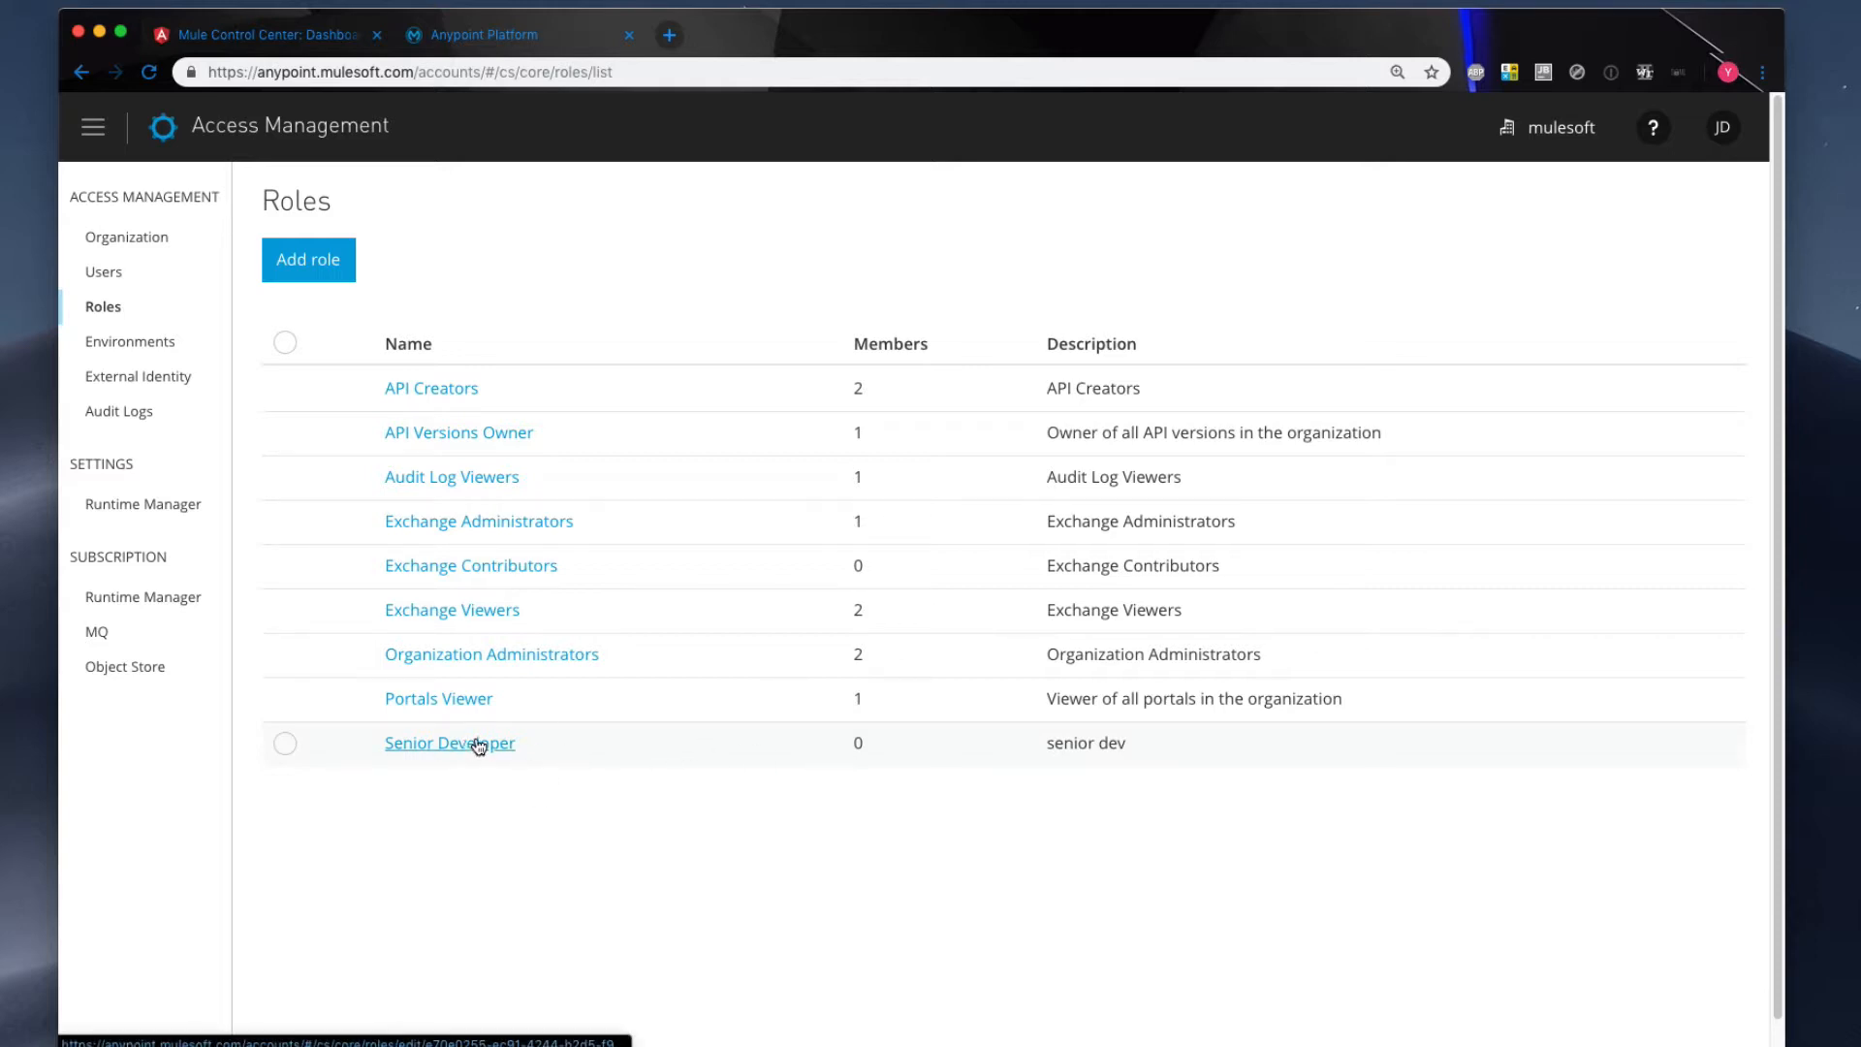
pyautogui.click(244, 35)
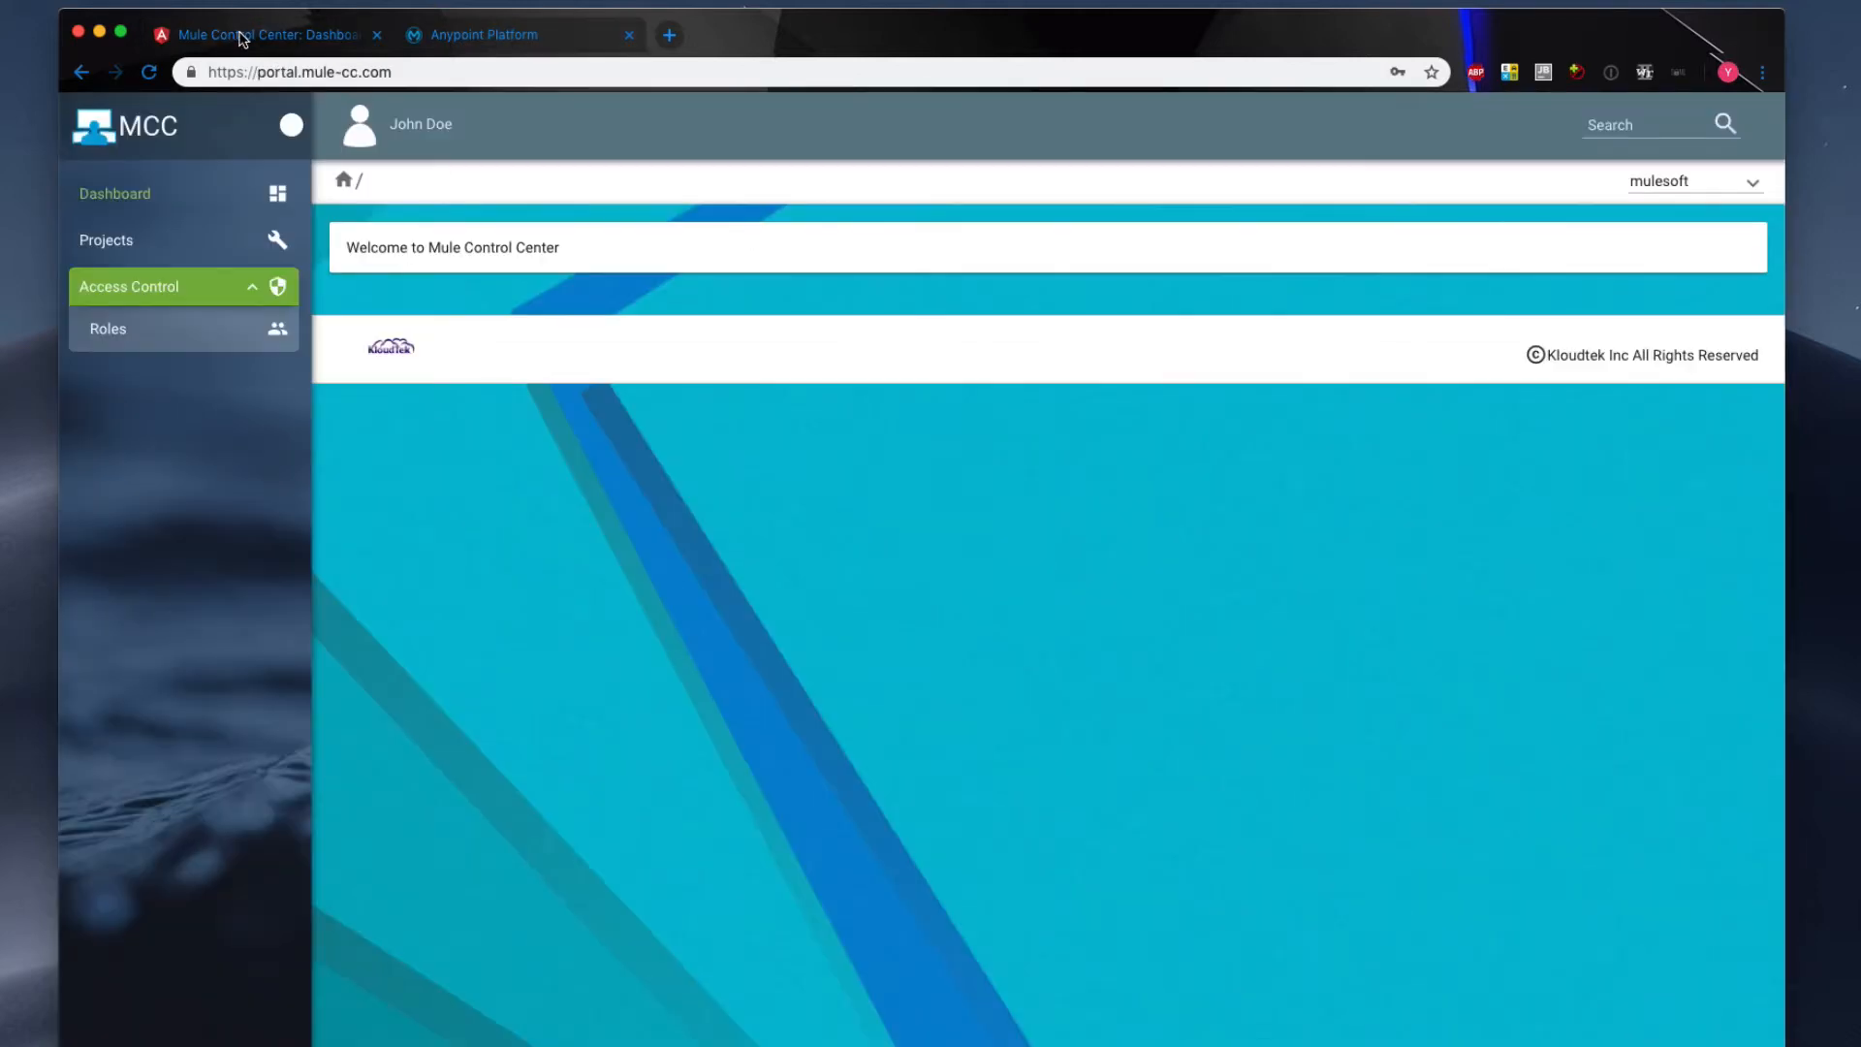
pyautogui.click(540, 43)
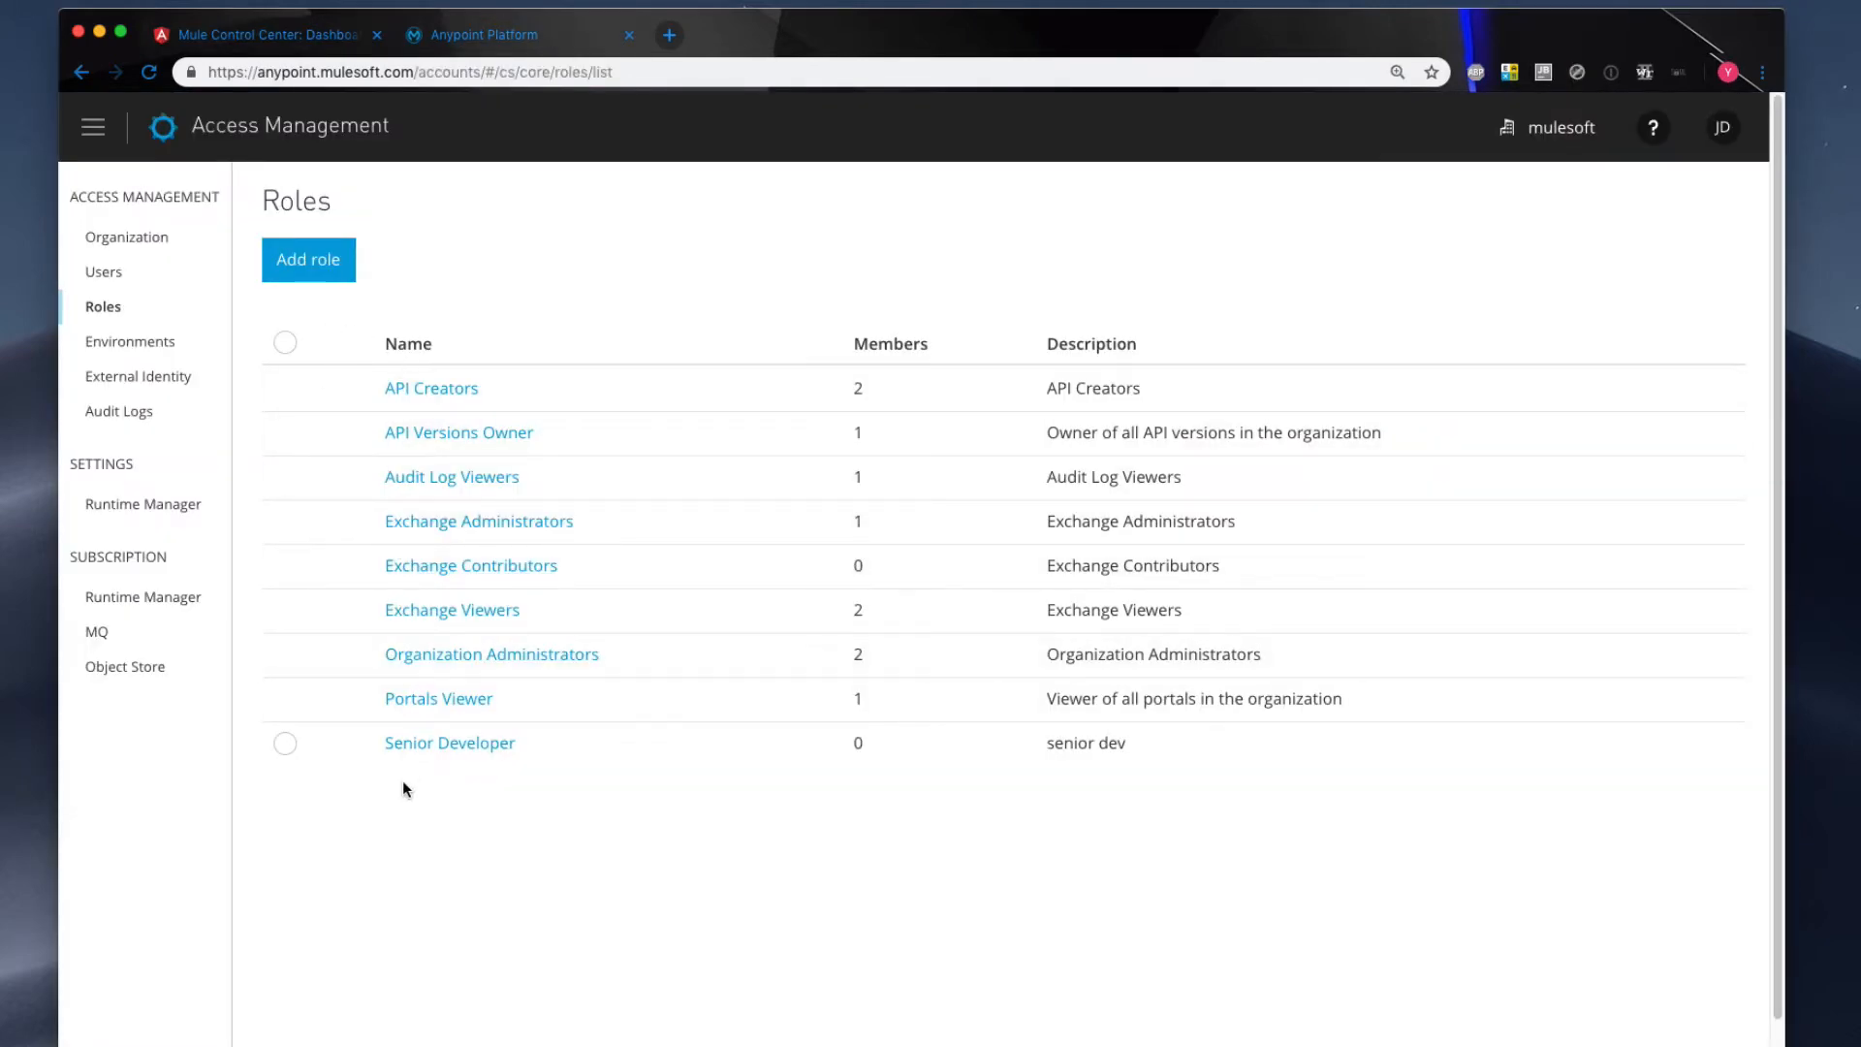
pyautogui.click(285, 744)
pyautogui.click(451, 275)
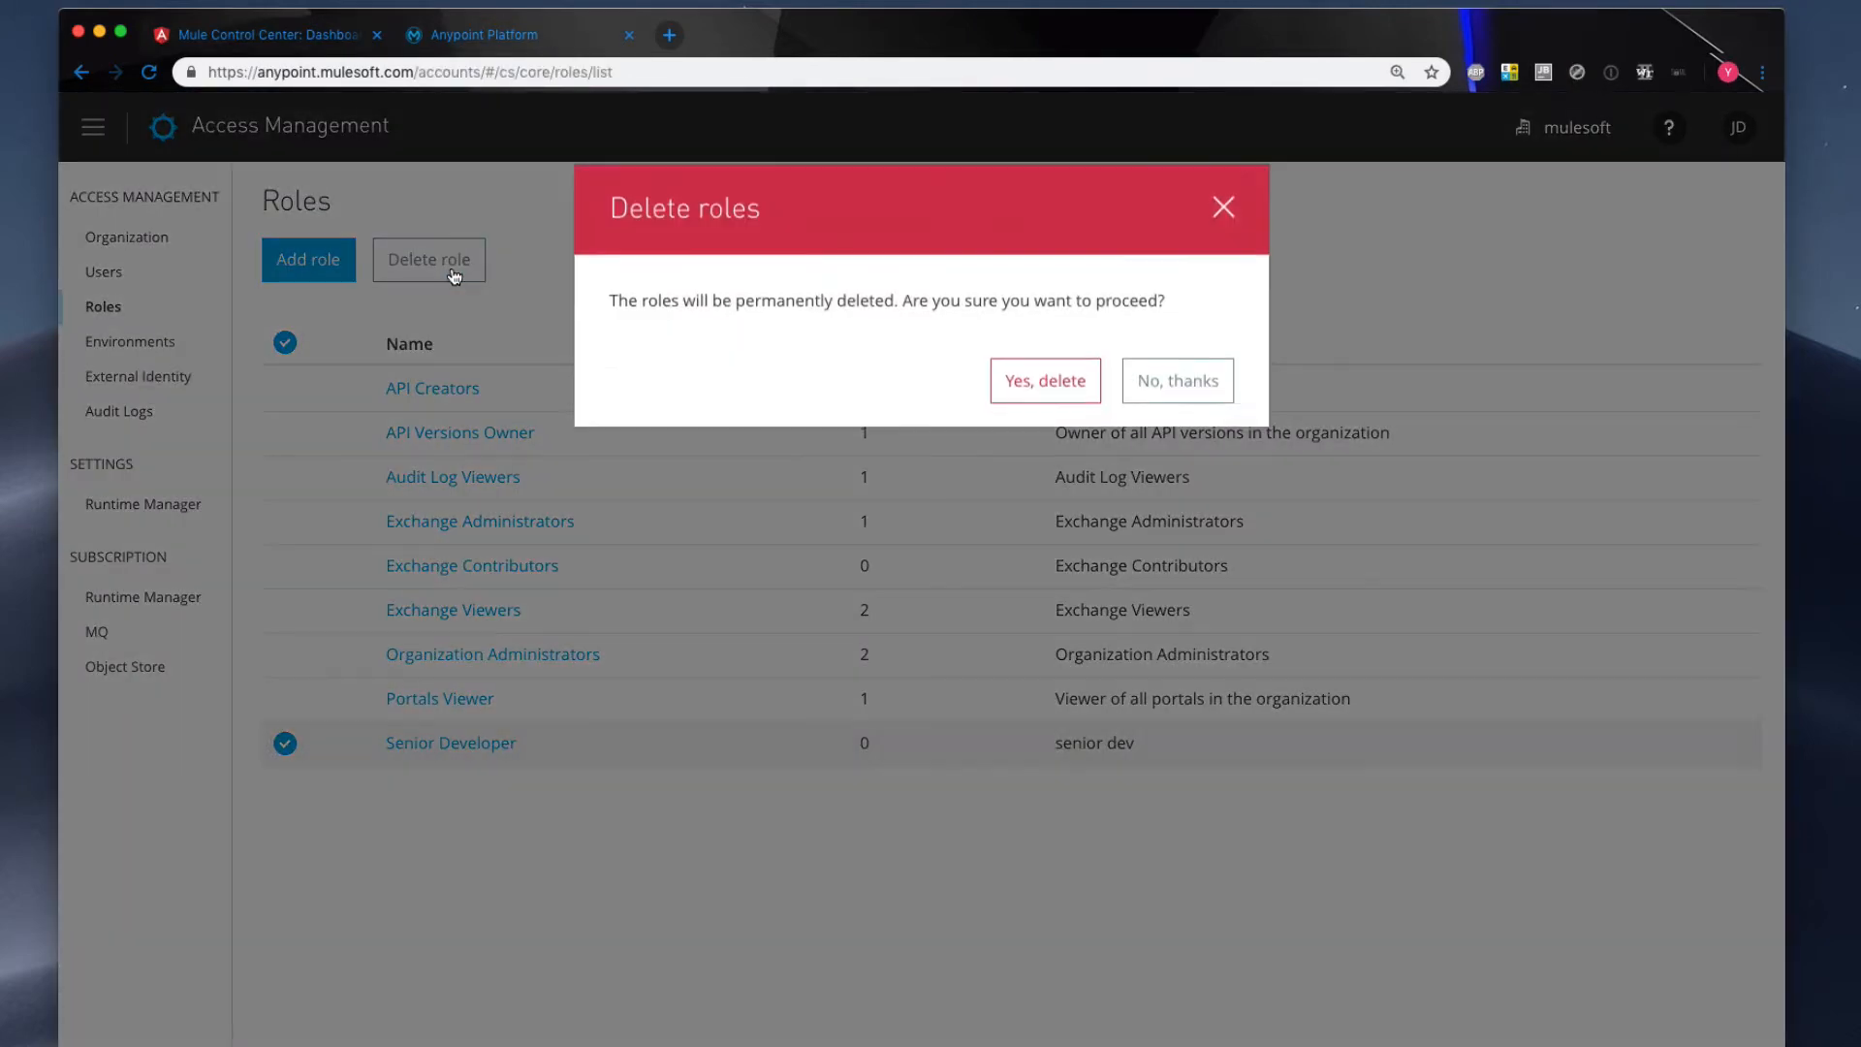
pyautogui.click(1045, 380)
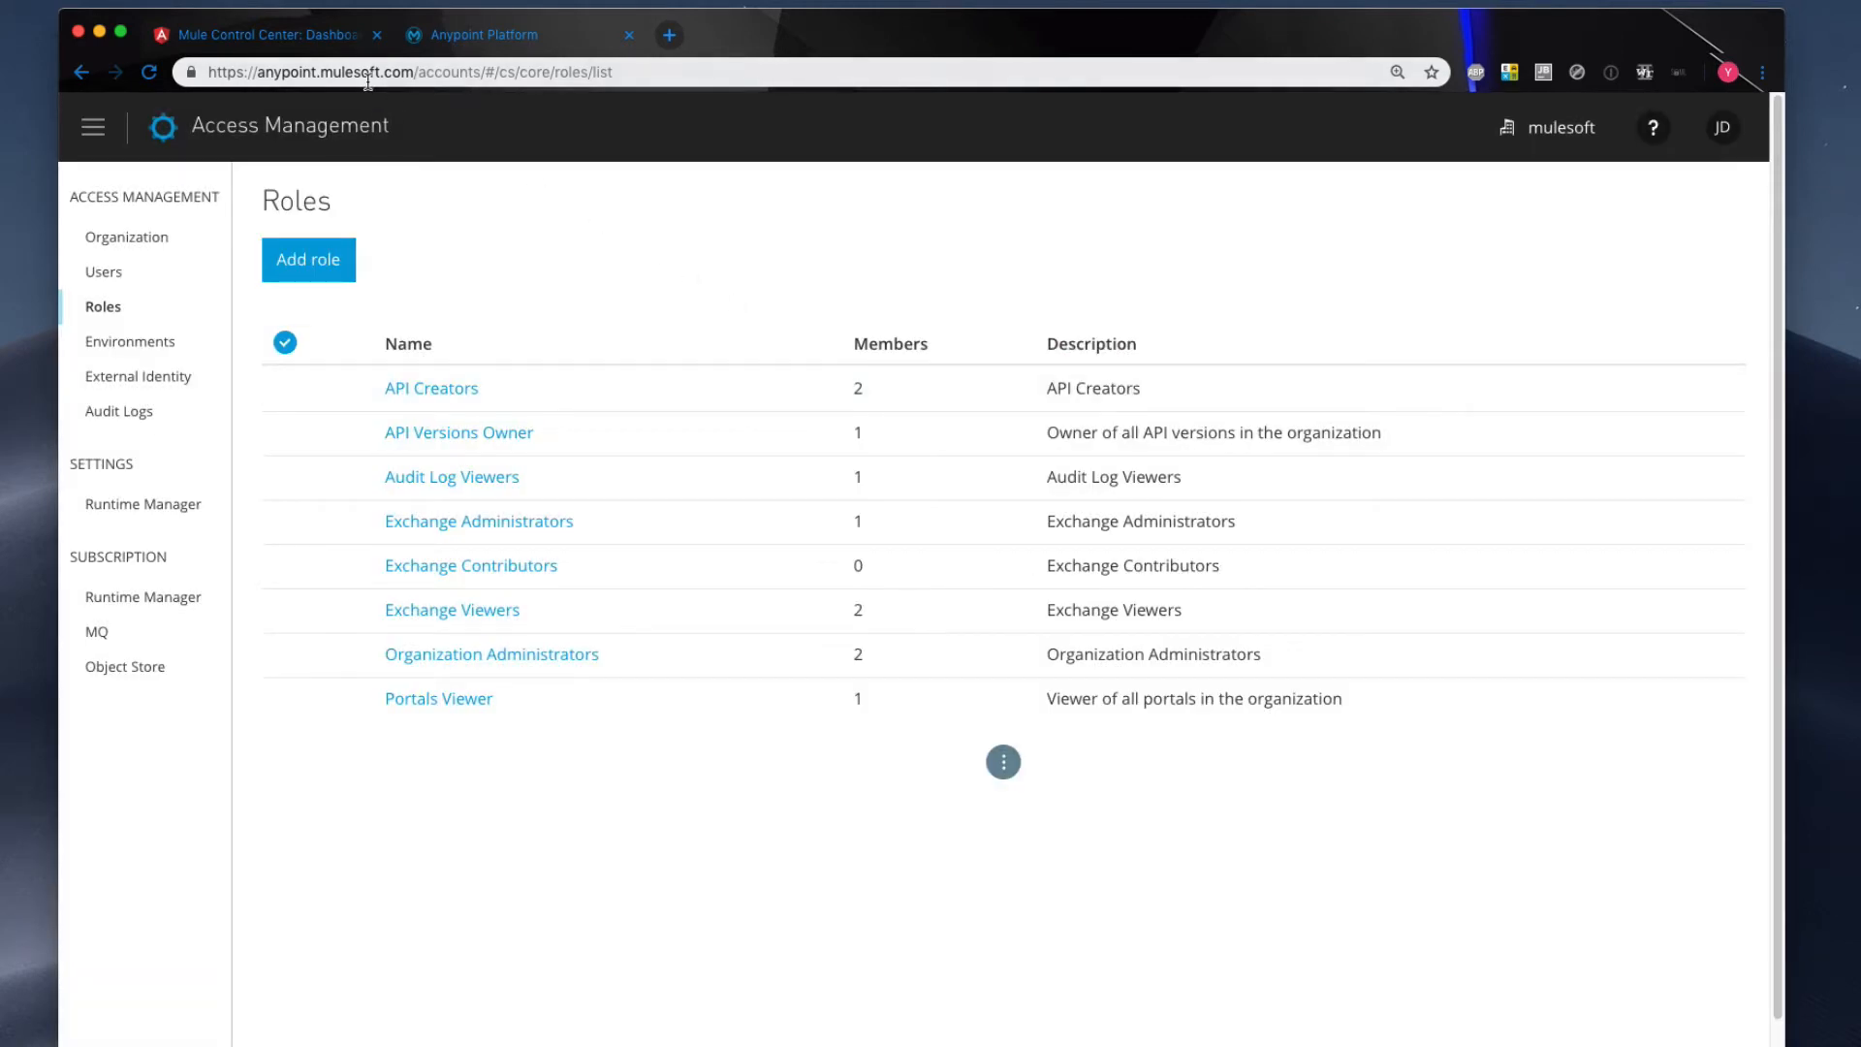
# - Switch to Mule Control Center and create an access control role named Senior Developer with the description "Senior dev"
pyautogui.click(318, 35)
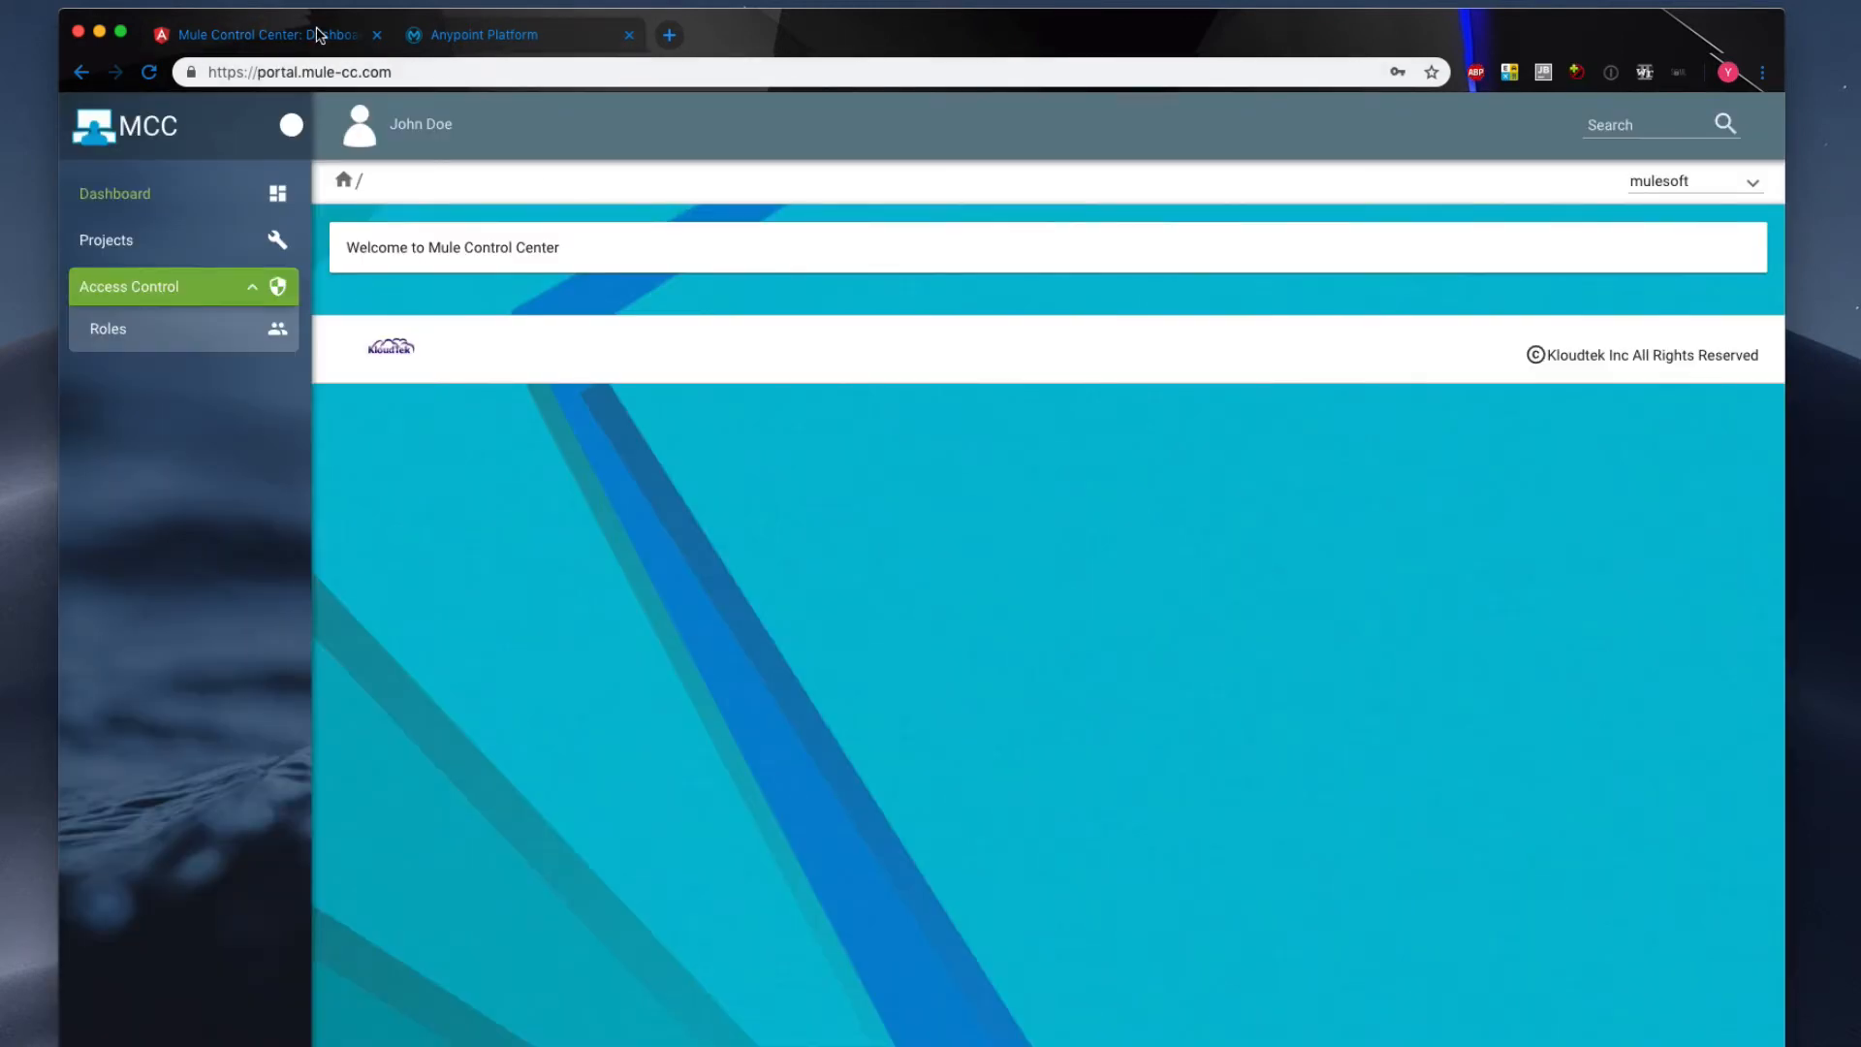
pyautogui.click(178, 335)
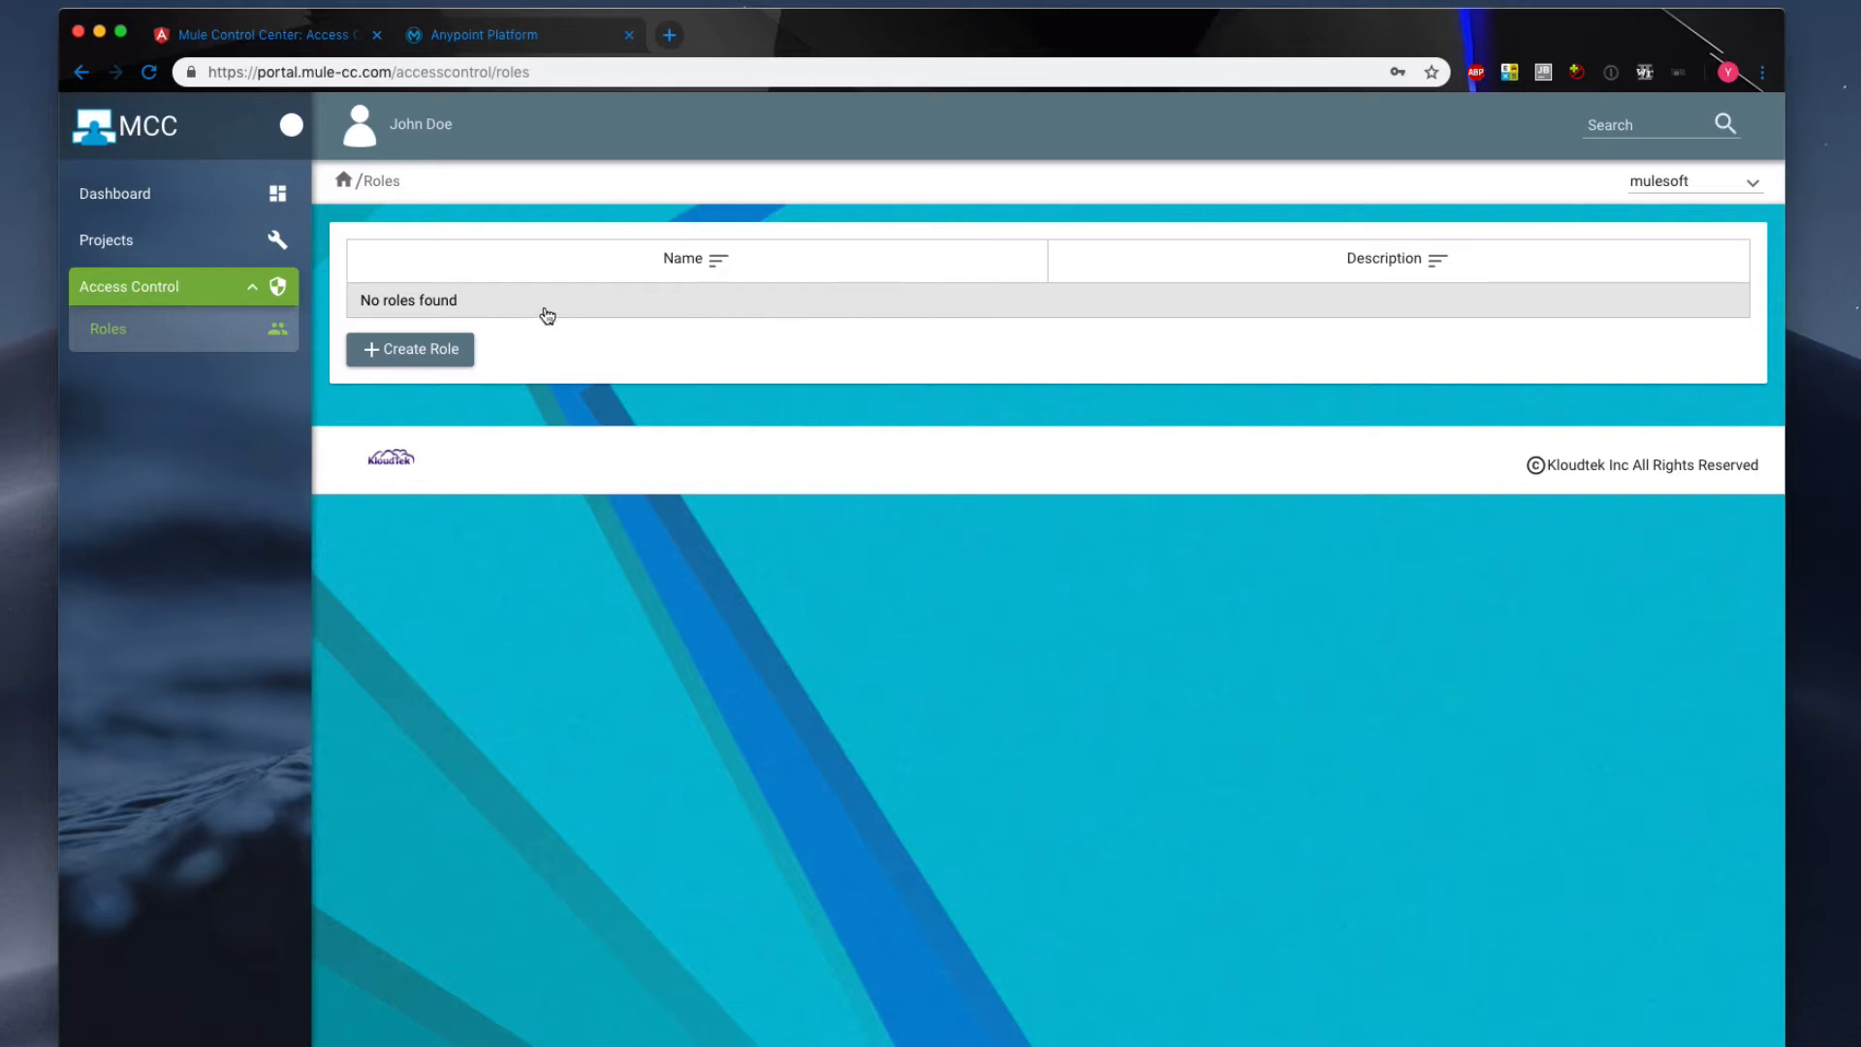
pyautogui.click(437, 350)
pyautogui.click(840, 550)
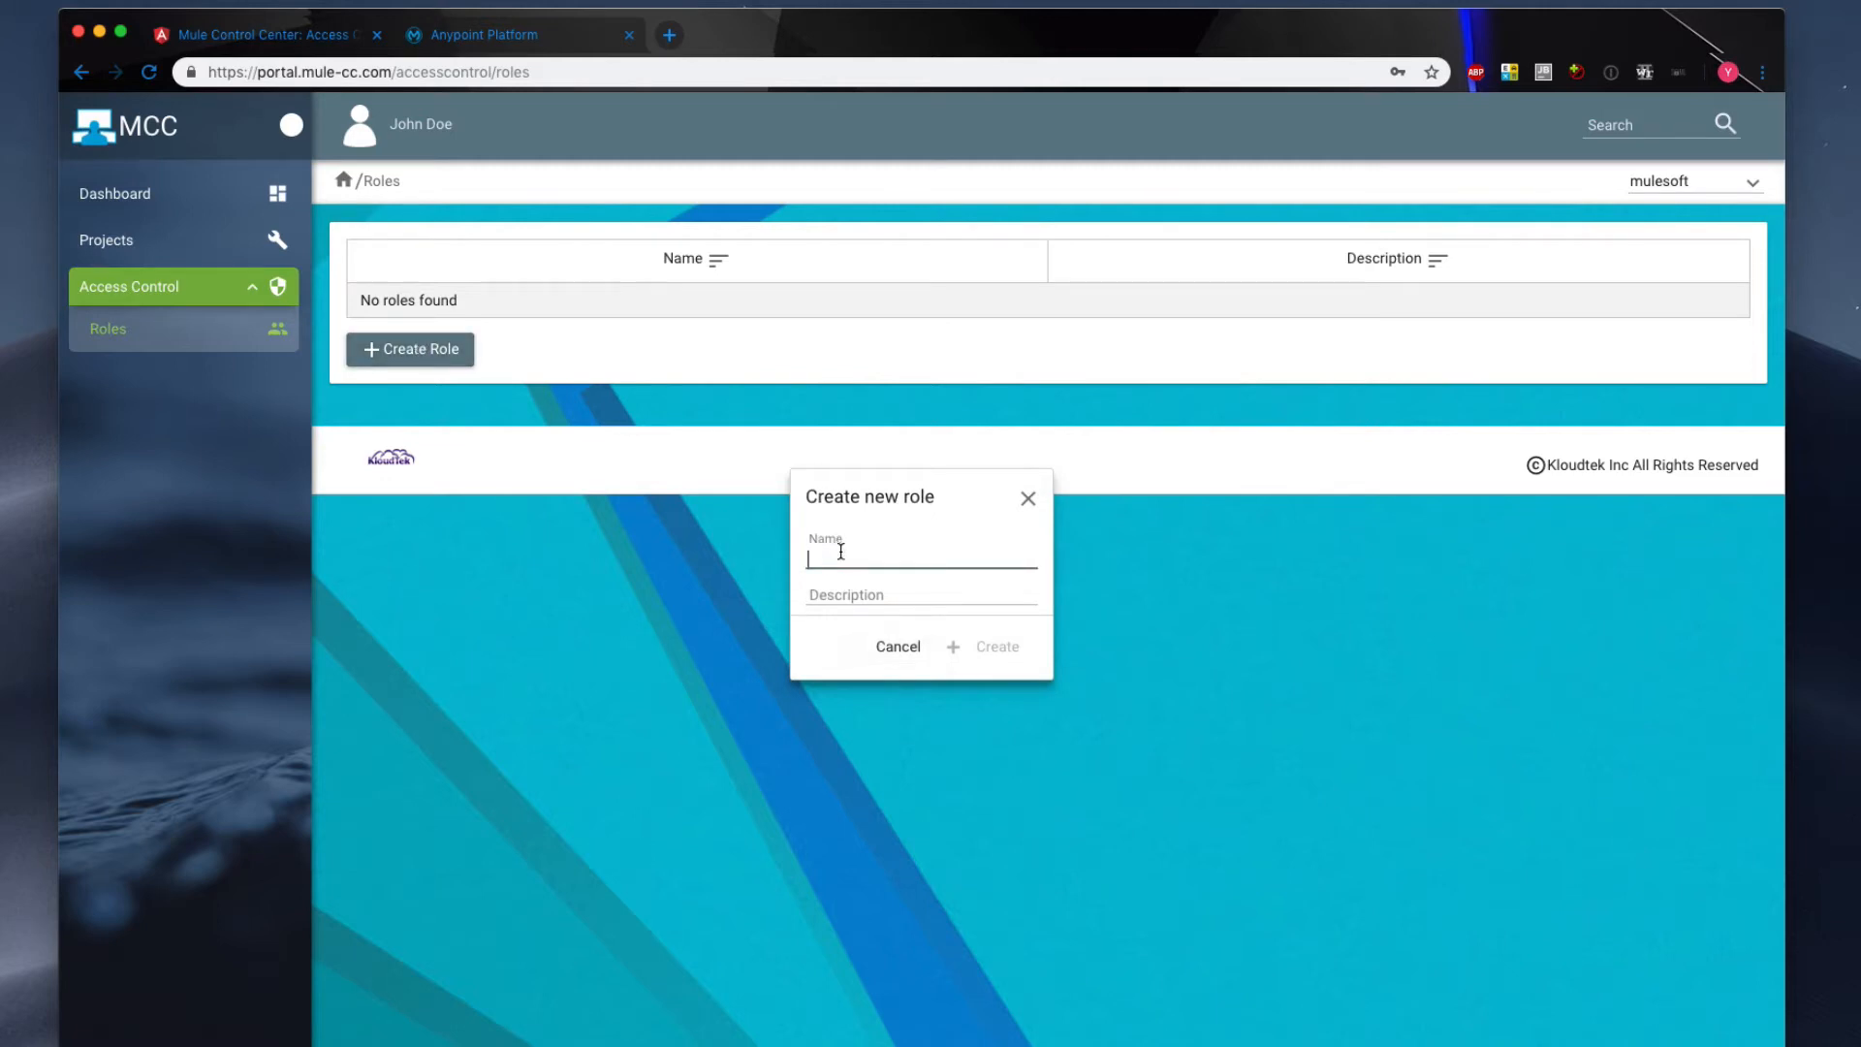
pyautogui.write('Senior Developer')
pyautogui.press('Tab')
pyautogui.write('Sen')
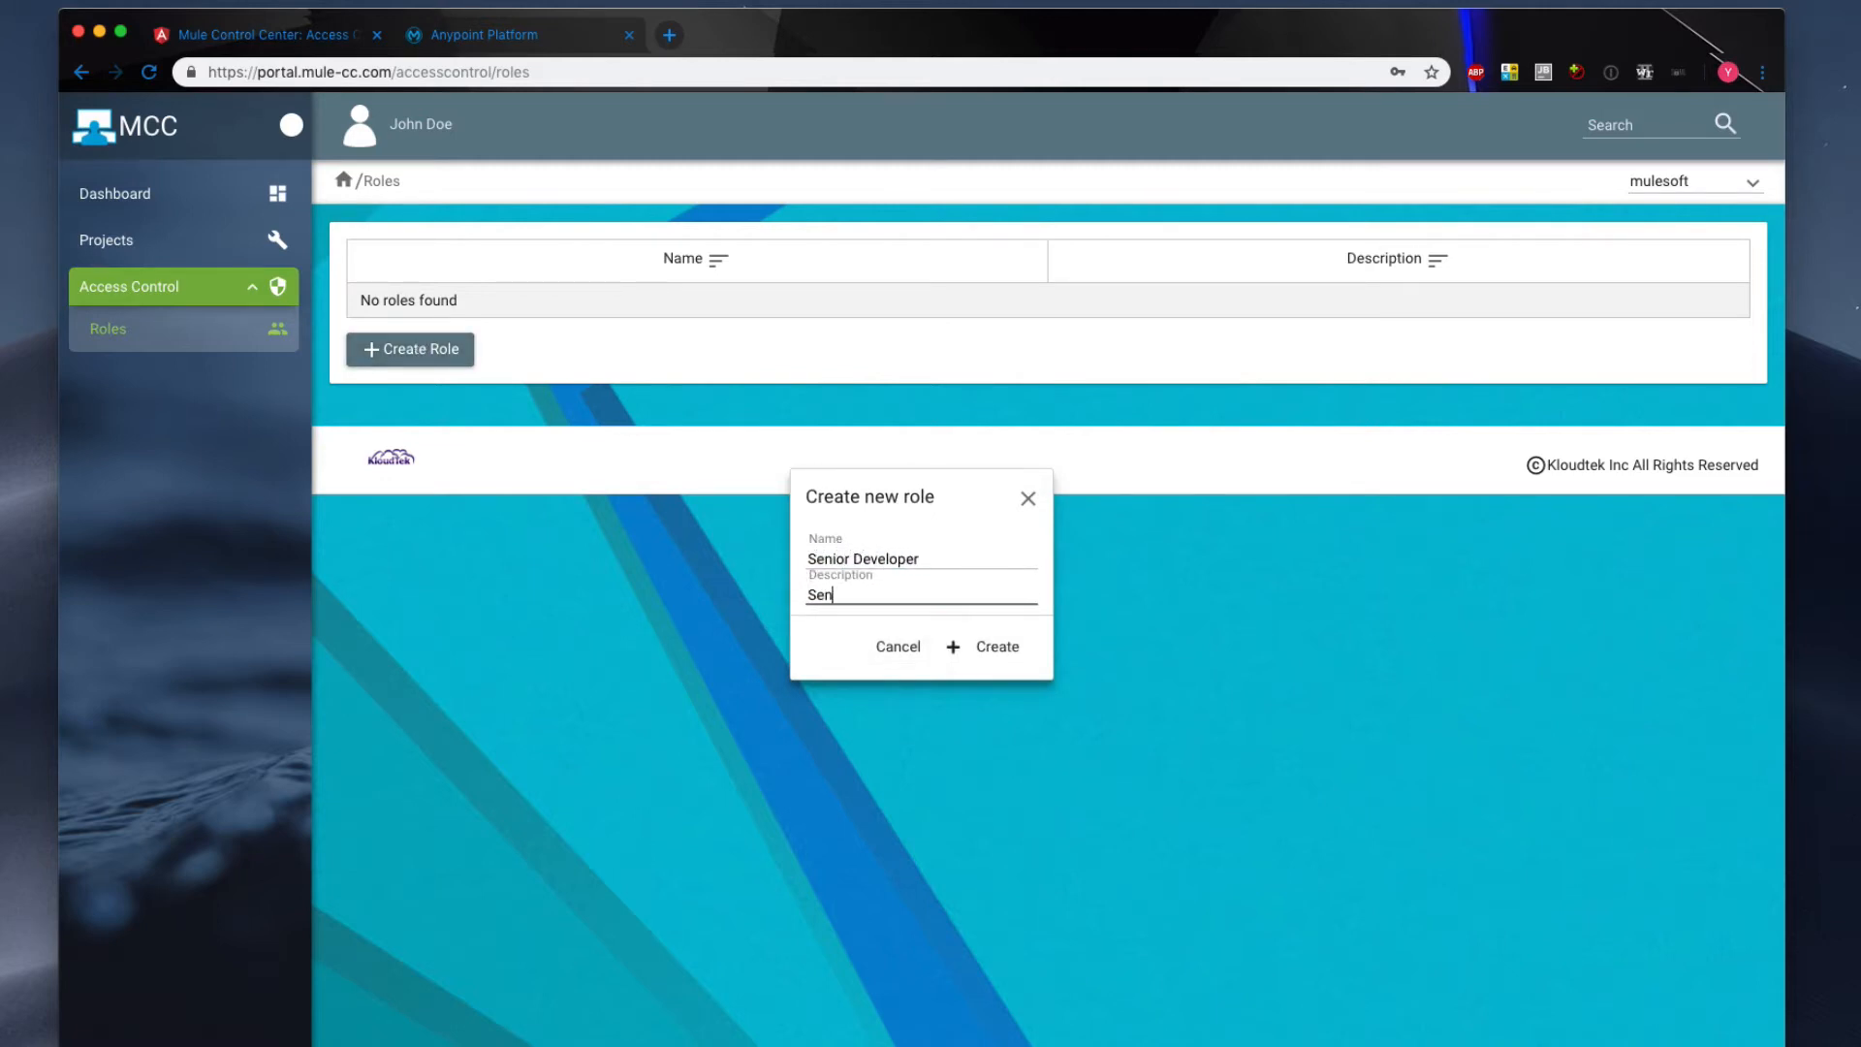
pyautogui.write('ior Dev')
pyautogui.click(998, 647)
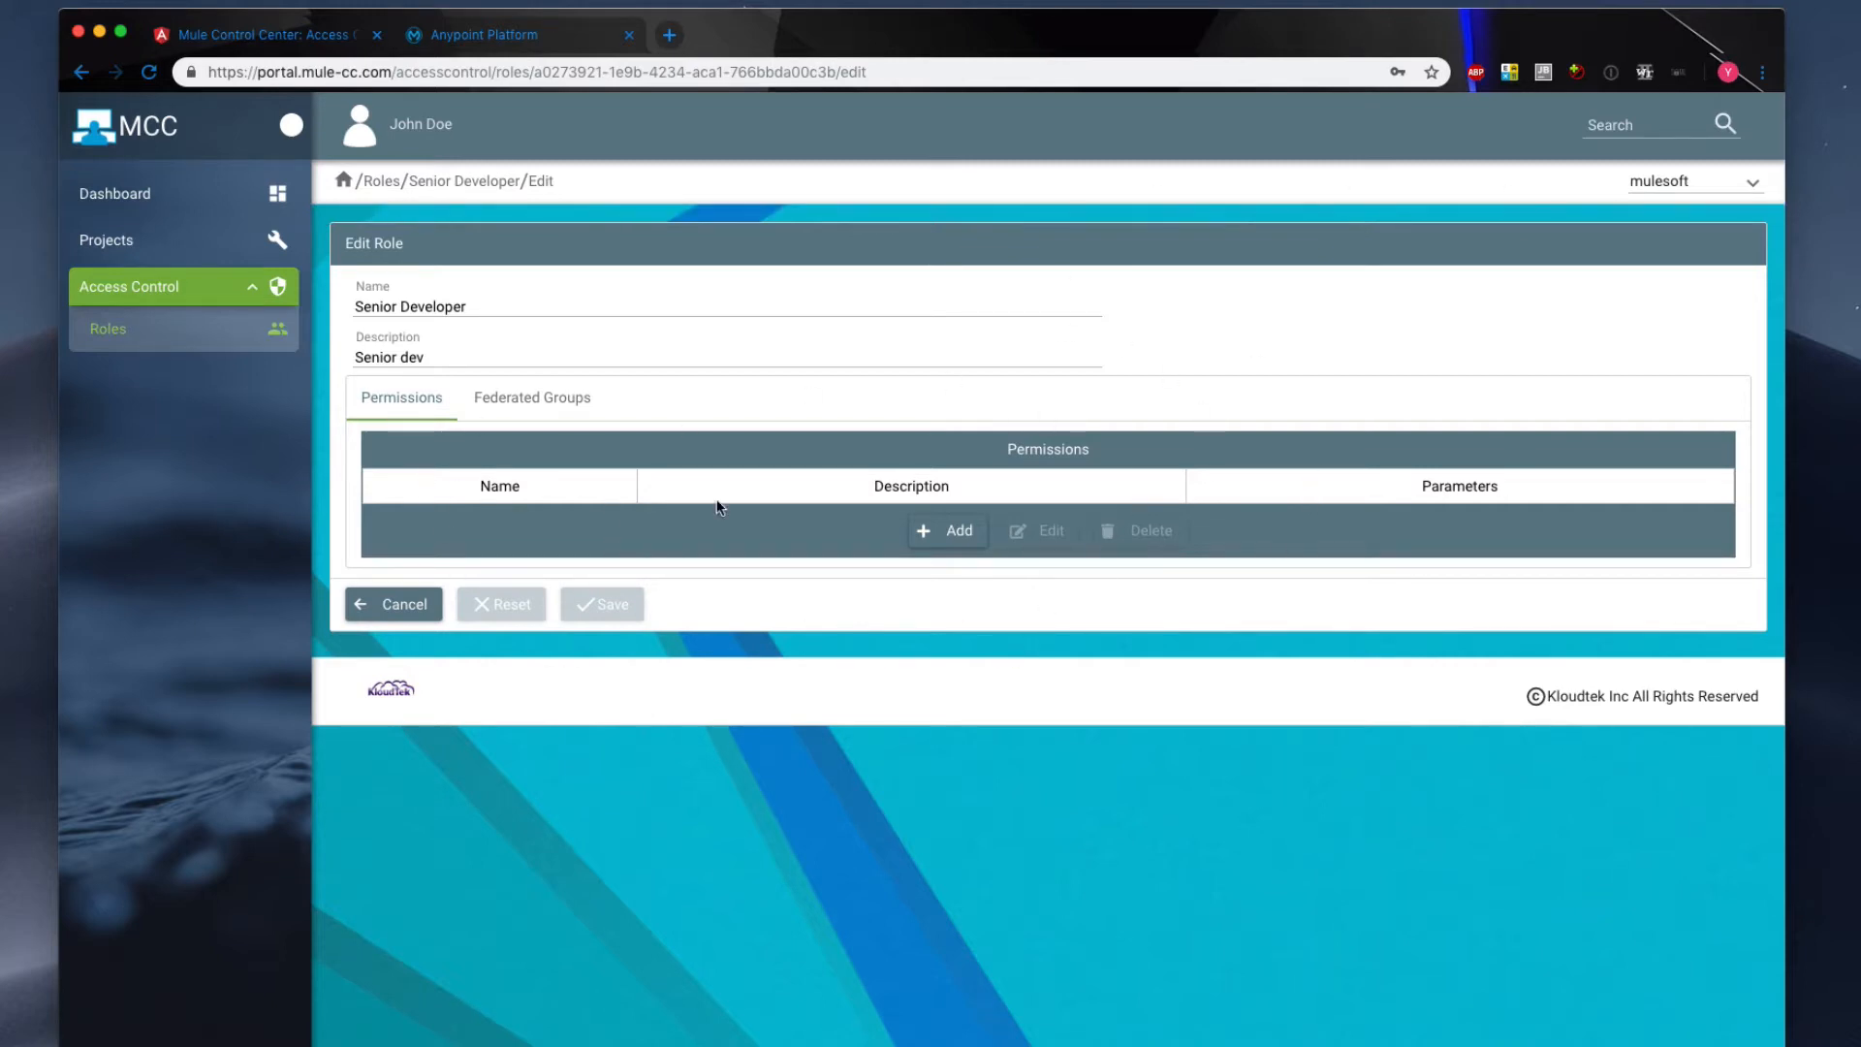
# - Add the API Manager Environment Administrator permission to the Senior Developer role for Design, Pre-Prod, QA and Sandbox, excluding Prod
pyautogui.click(936, 532)
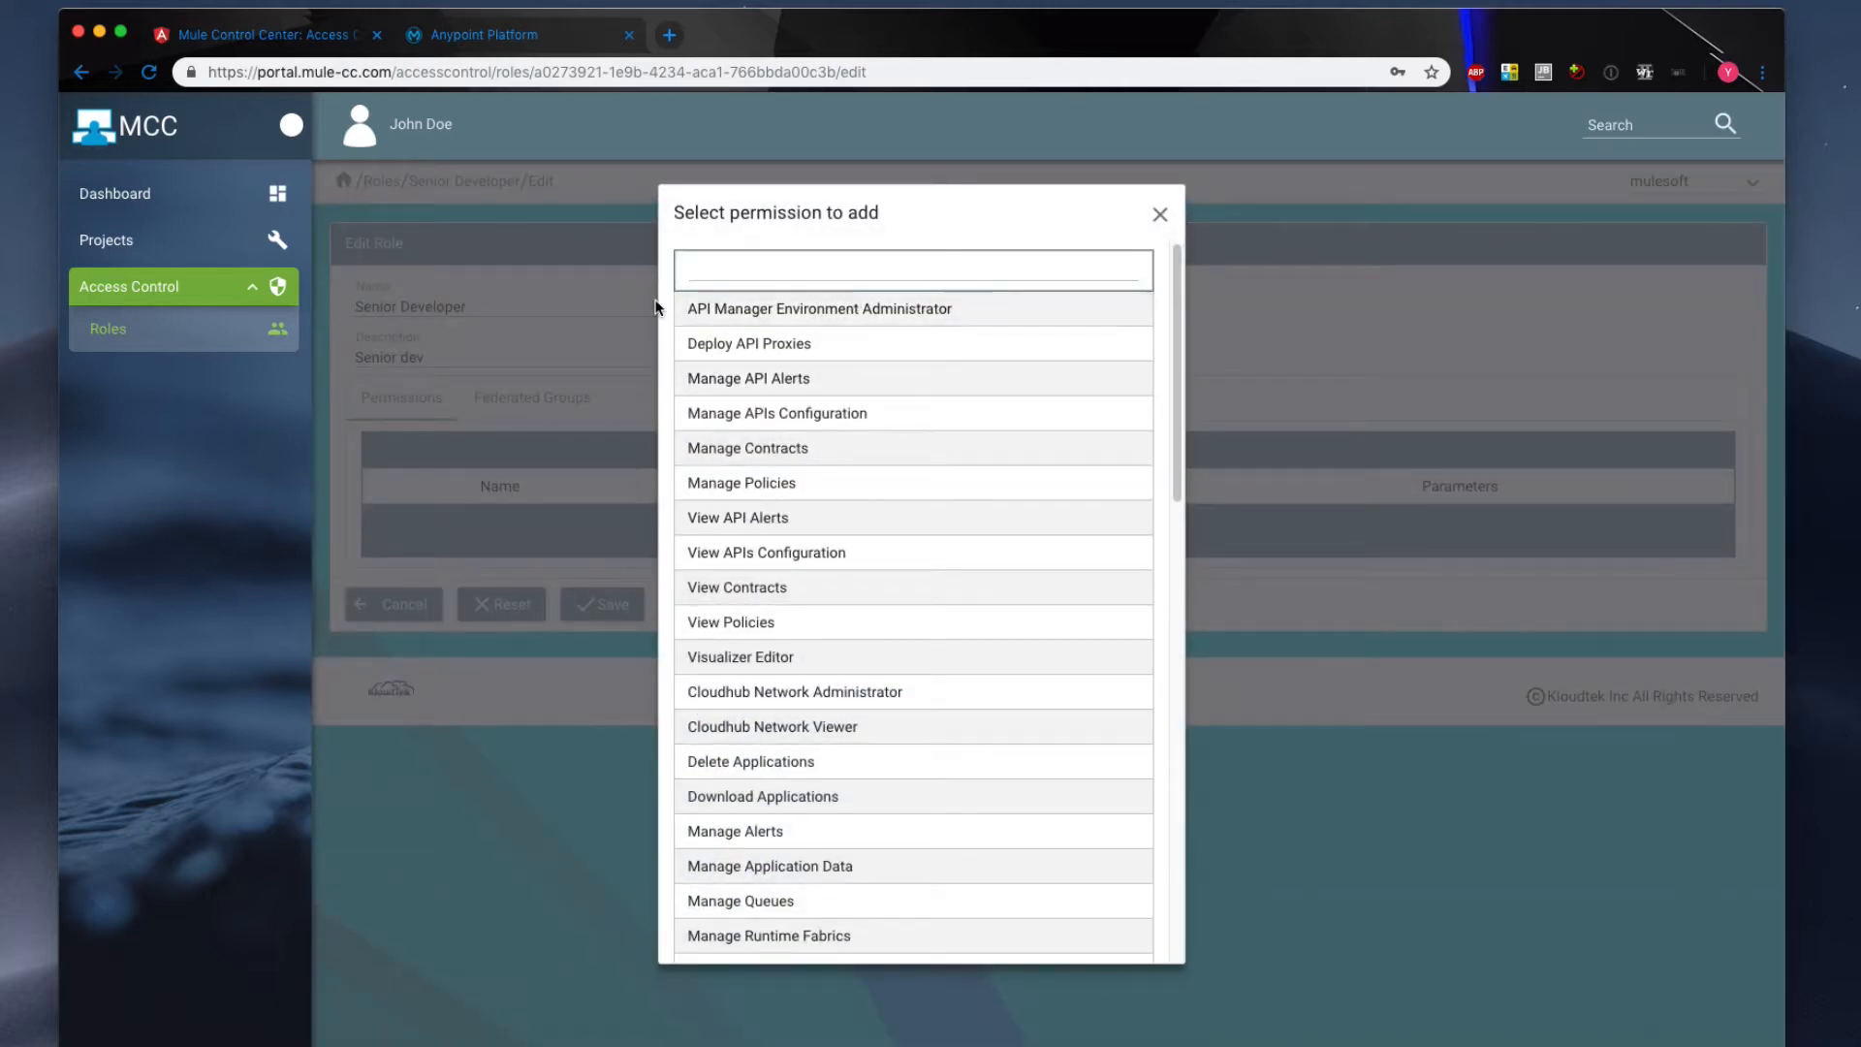
pyautogui.click(782, 316)
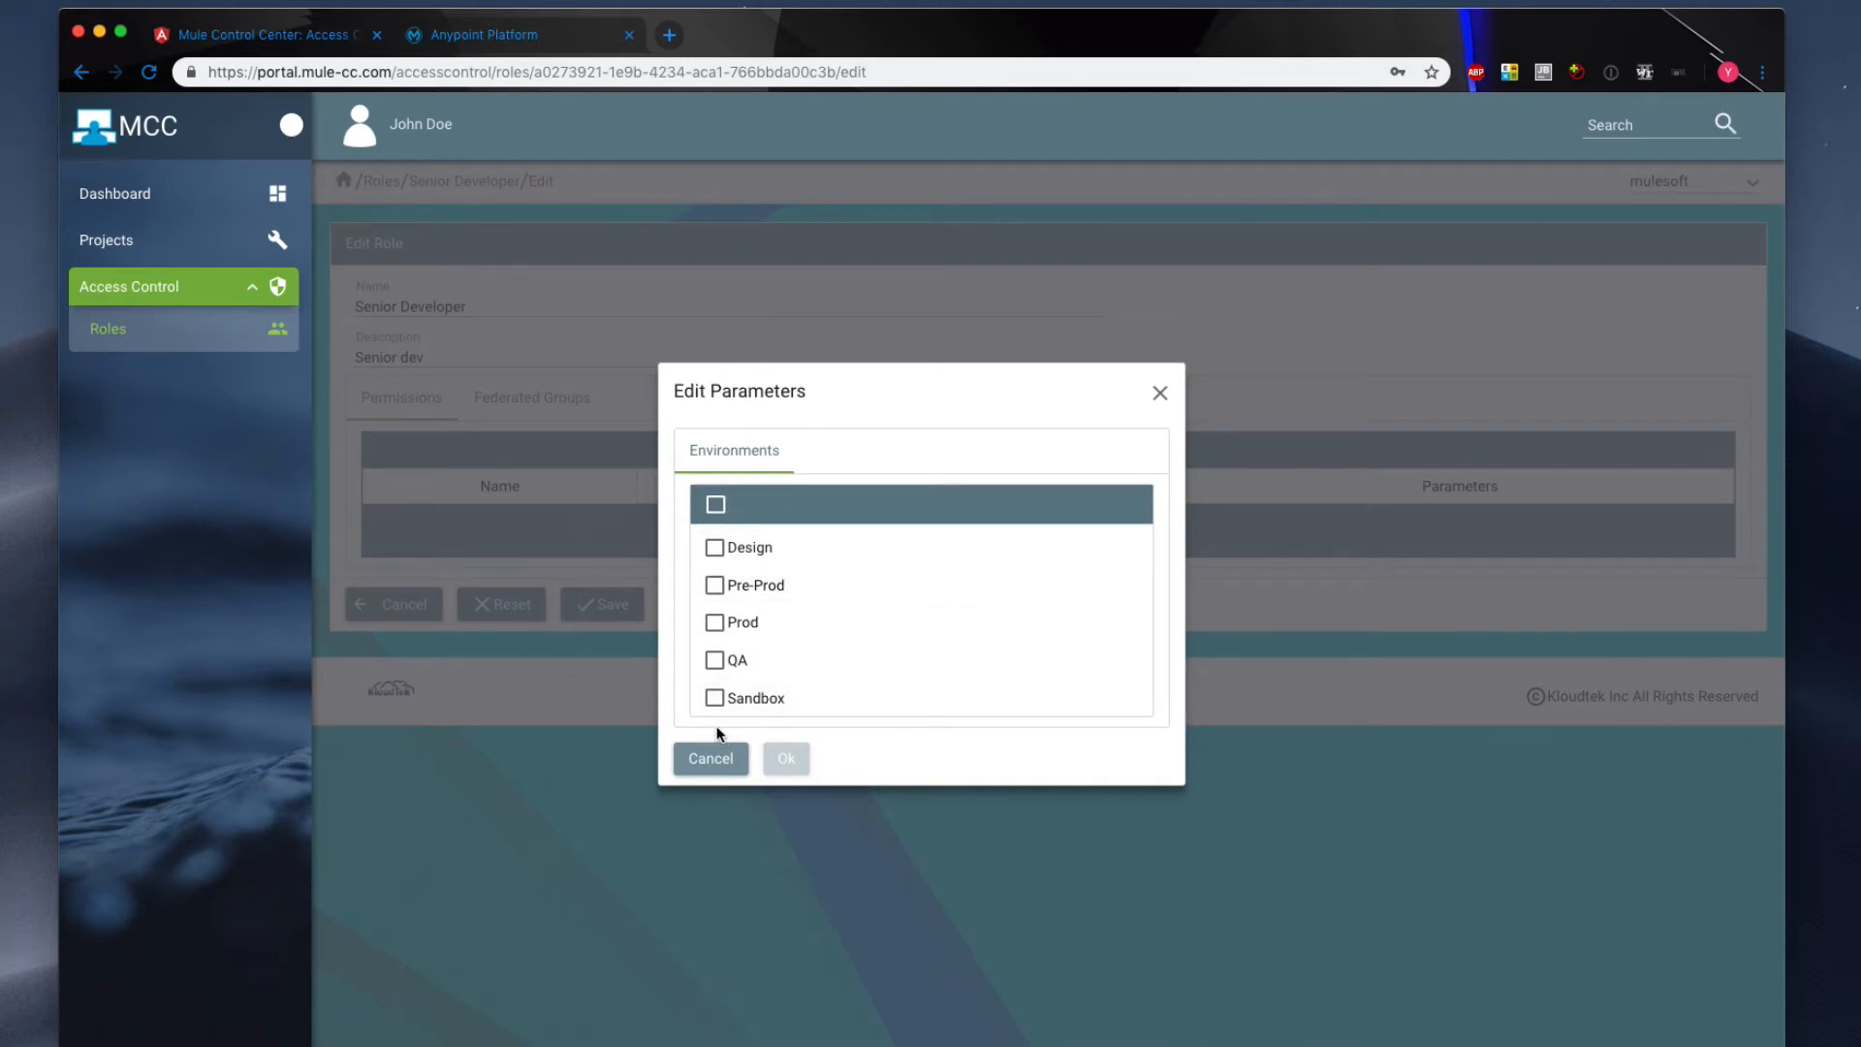
pyautogui.click(714, 509)
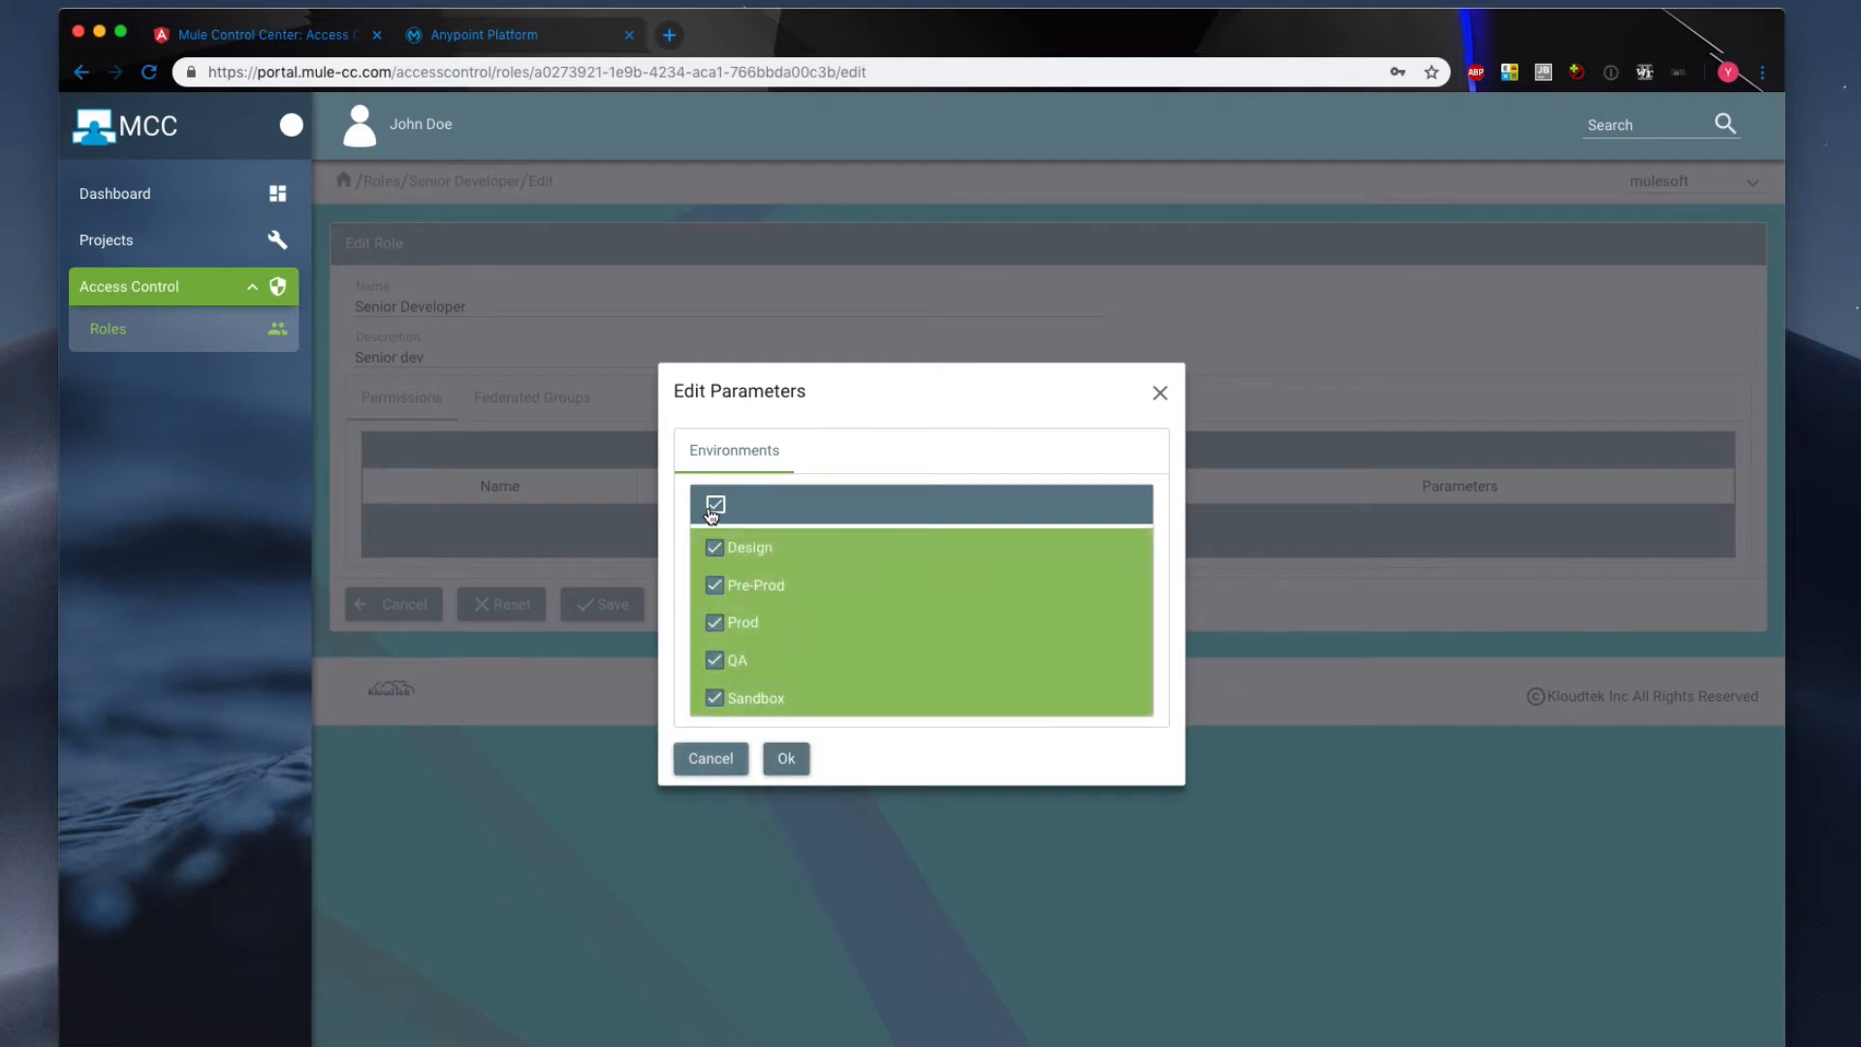
pyautogui.click(717, 622)
pyautogui.click(787, 756)
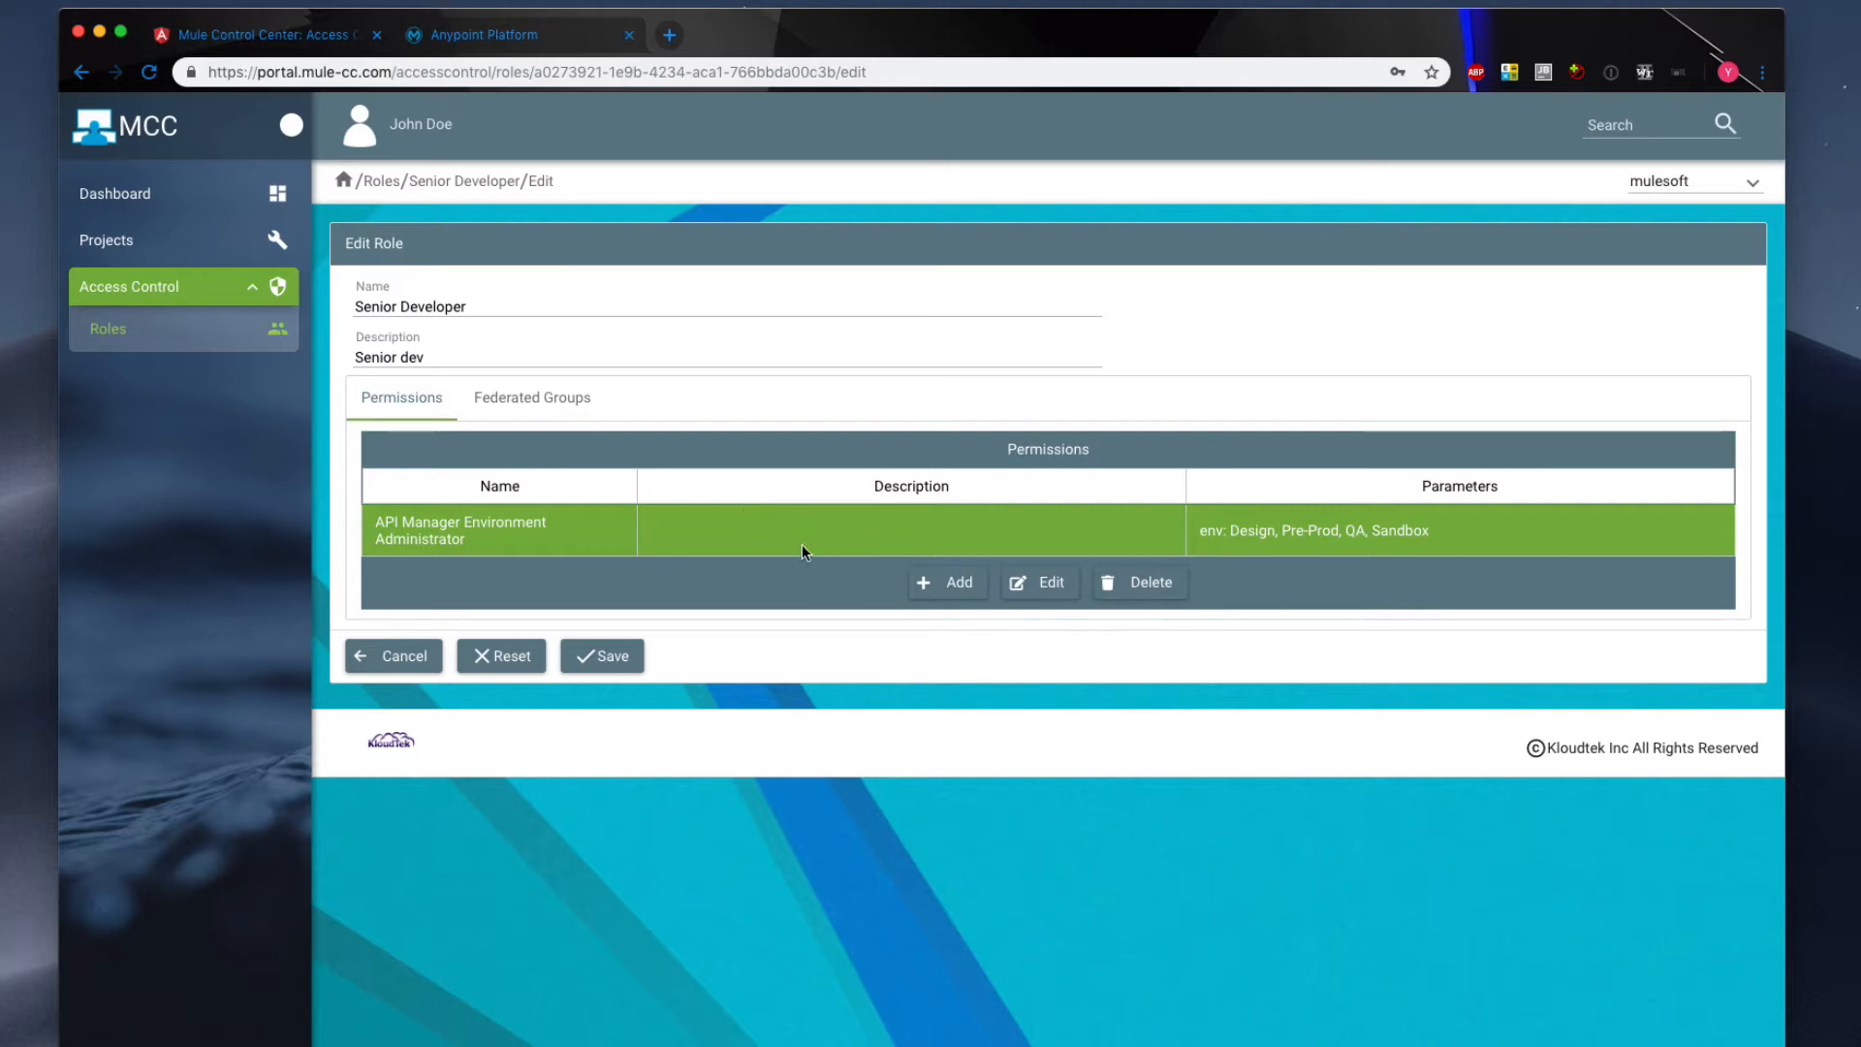
# - Add the Delete Applications permission to the role for every environment except Prod
pyautogui.click(916, 582)
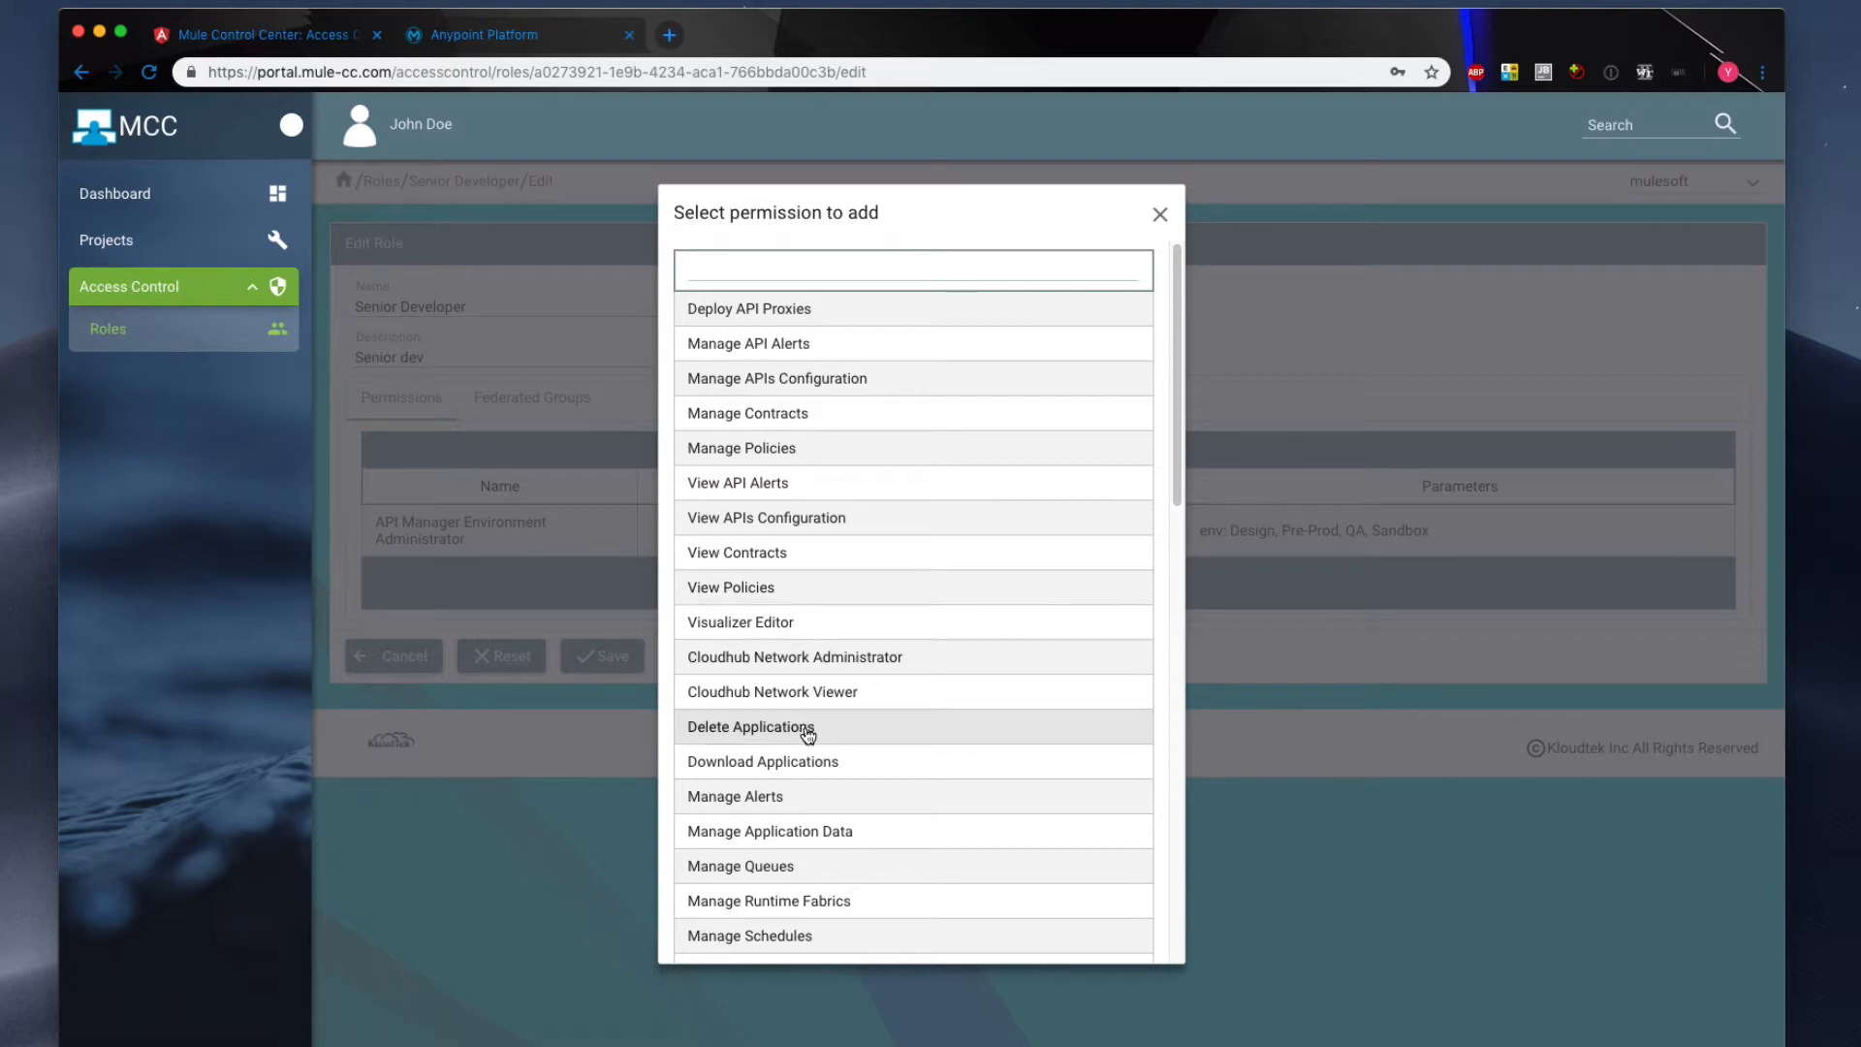
pyautogui.click(751, 729)
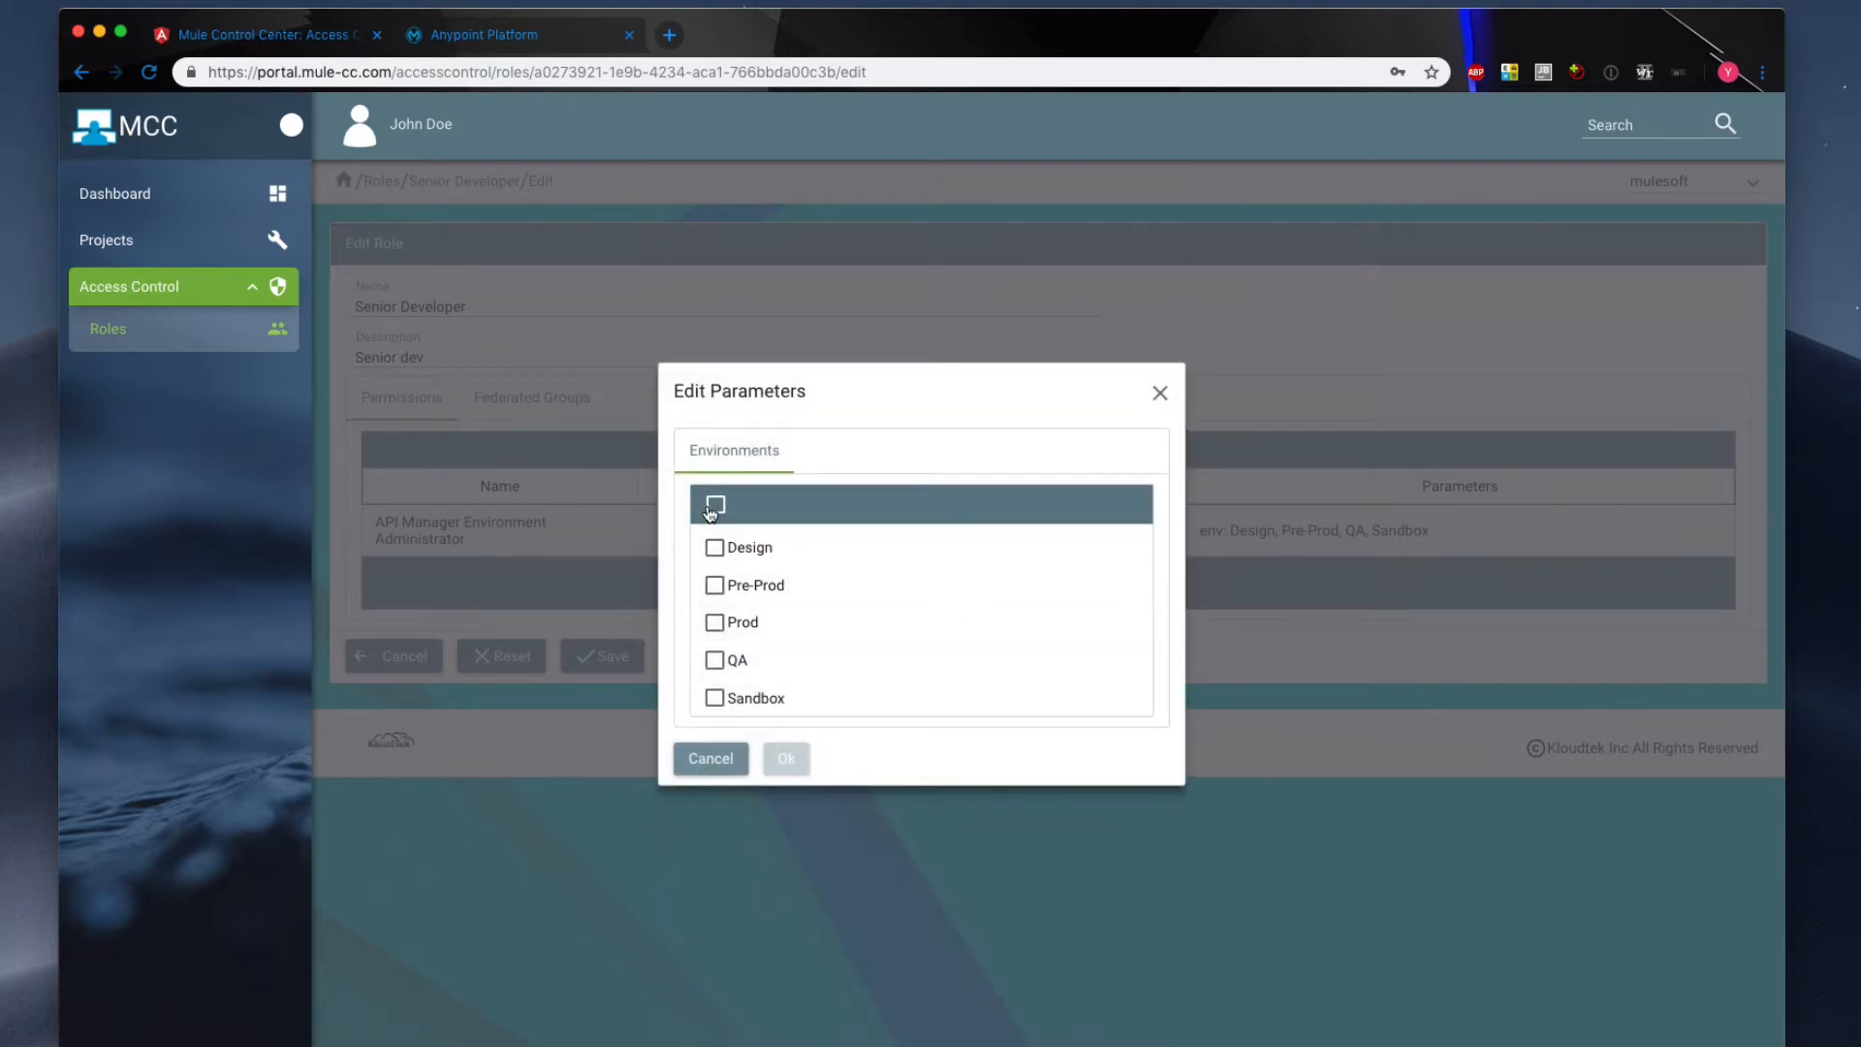
pyautogui.click(712, 507)
pyautogui.click(715, 622)
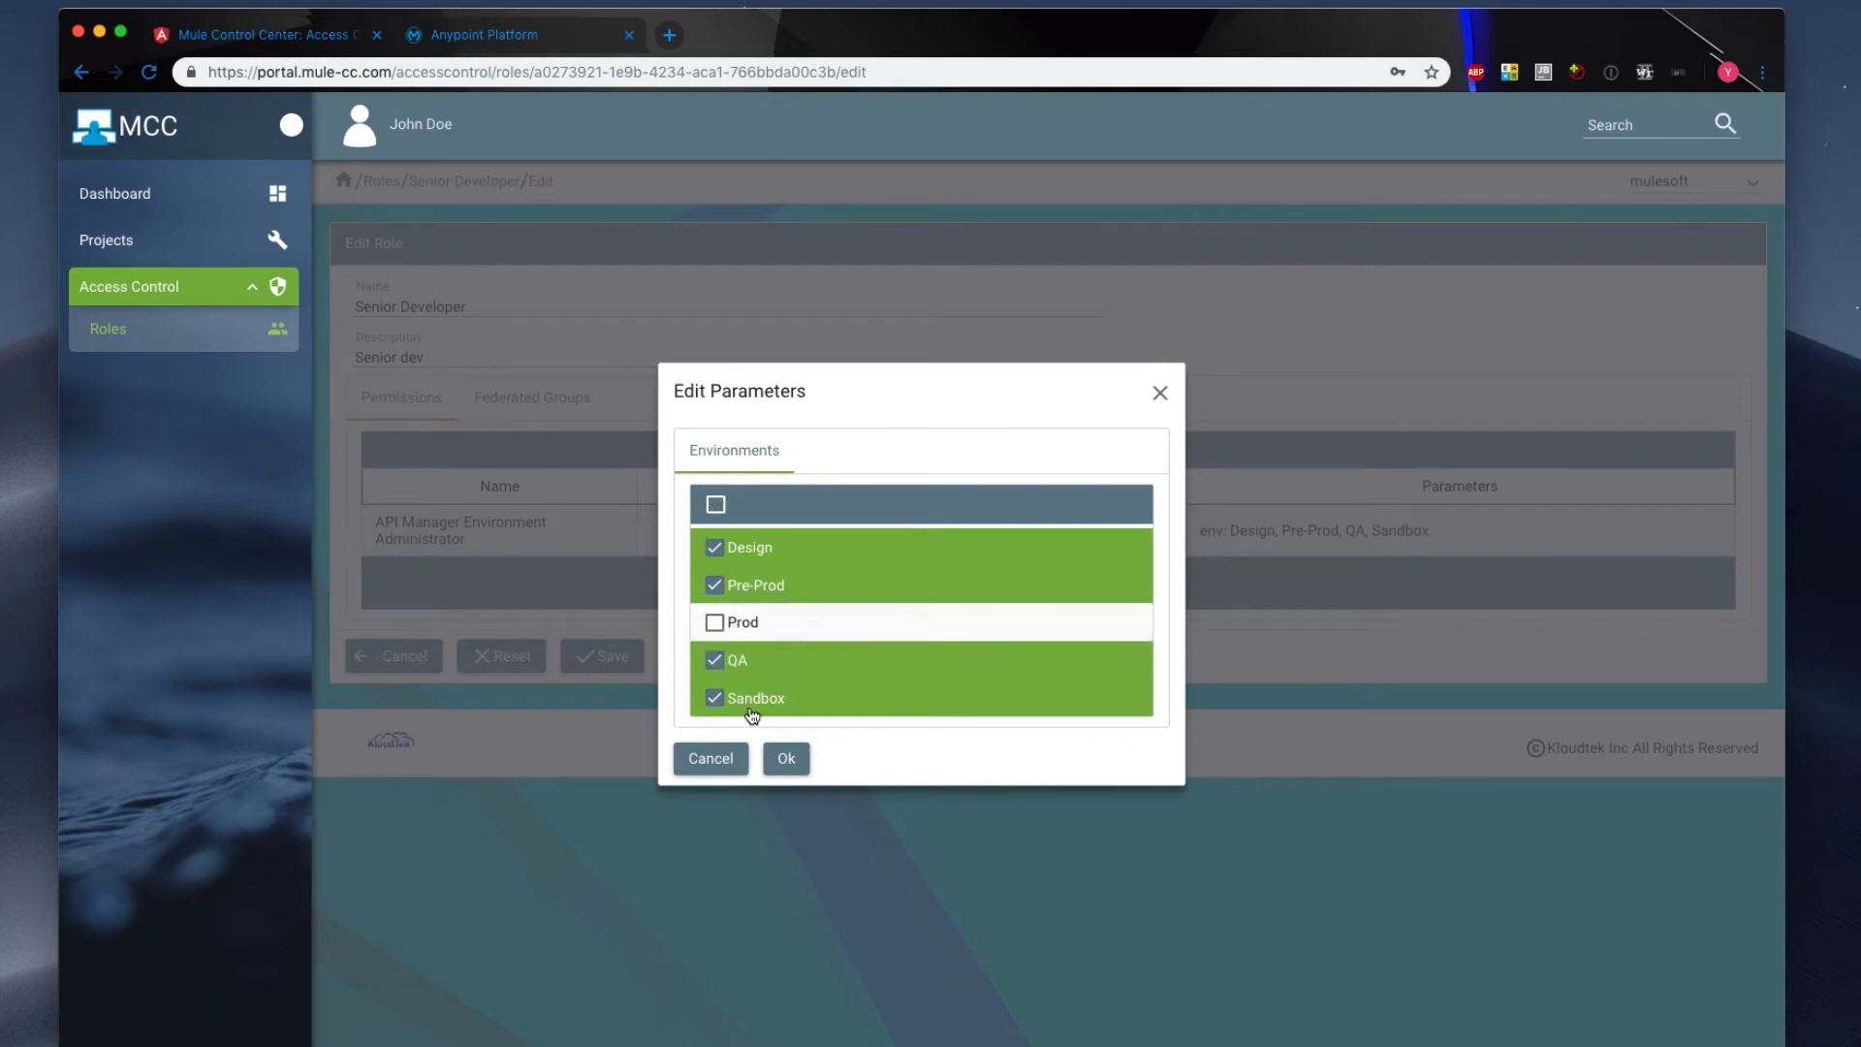
pyautogui.click(785, 757)
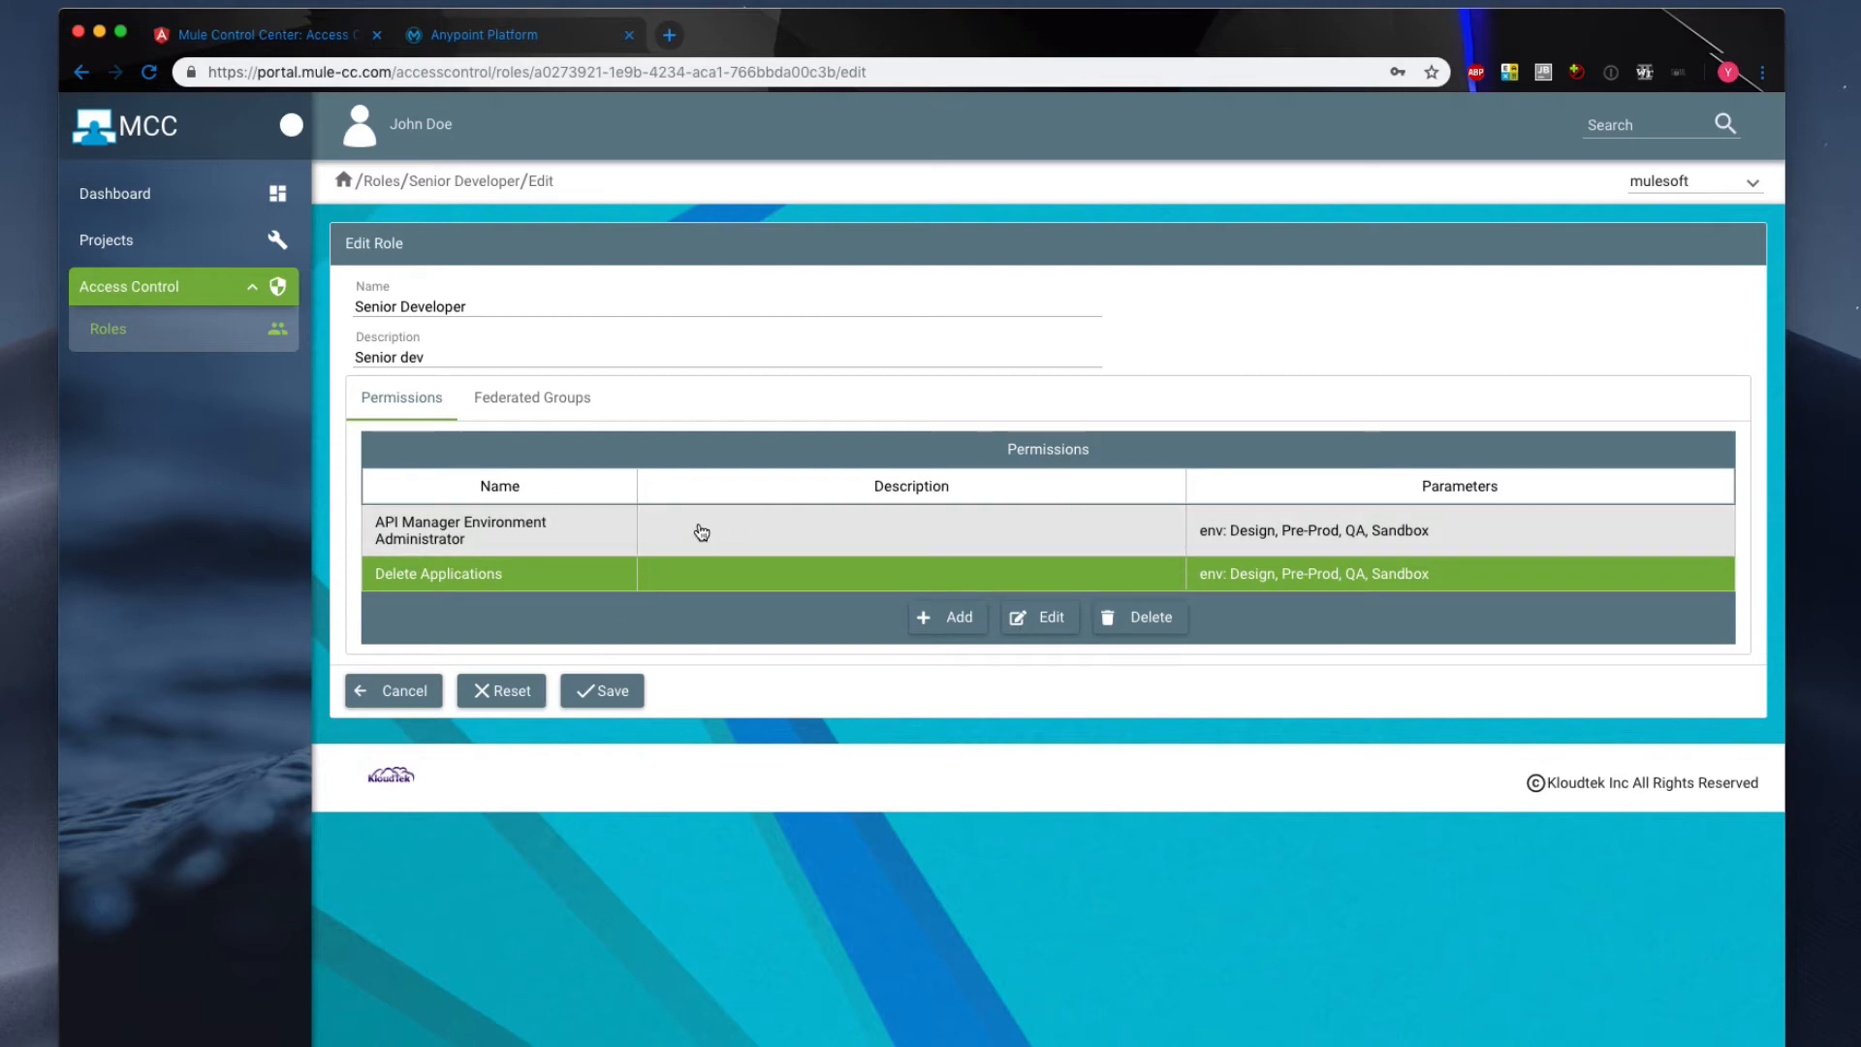
# - Add the organization-wide API Creators and Portals Viewer permissions to the Senior Developer role
pyautogui.click(936, 616)
pyautogui.scroll(-6, 918, 548)
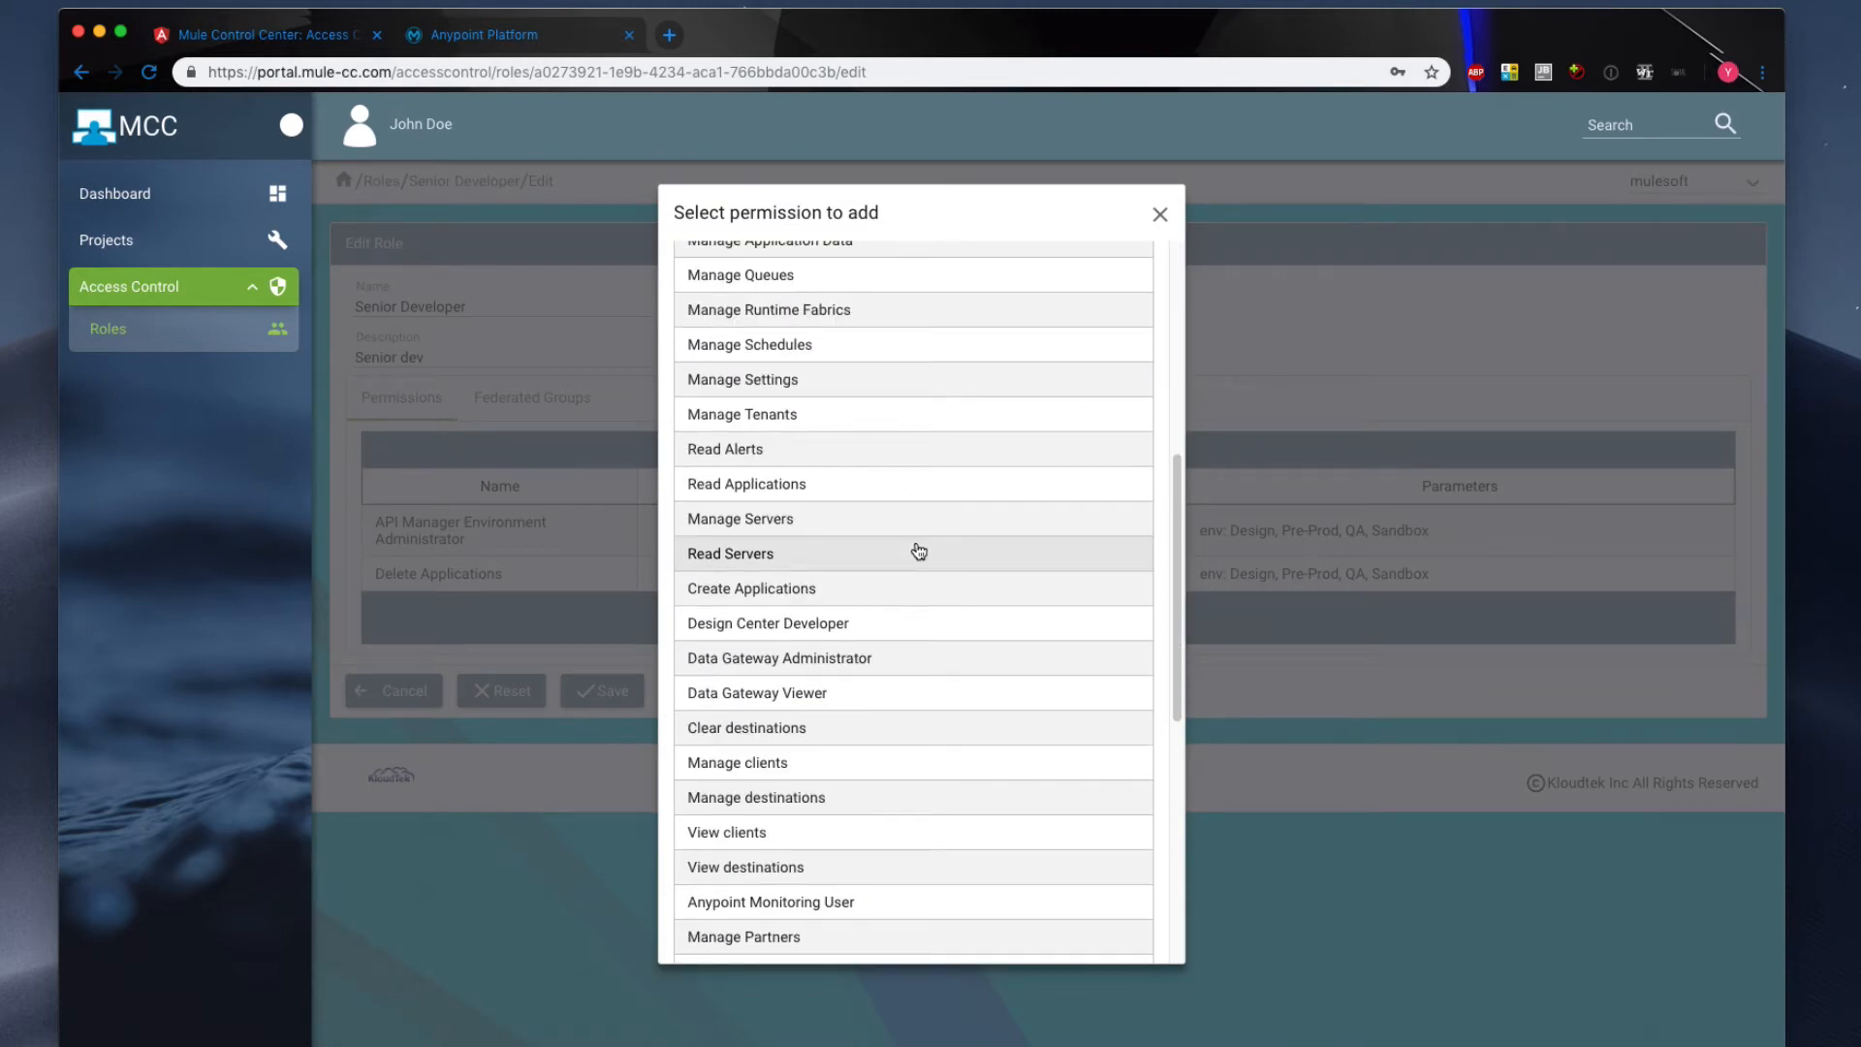
pyautogui.scroll(-6, 918, 550)
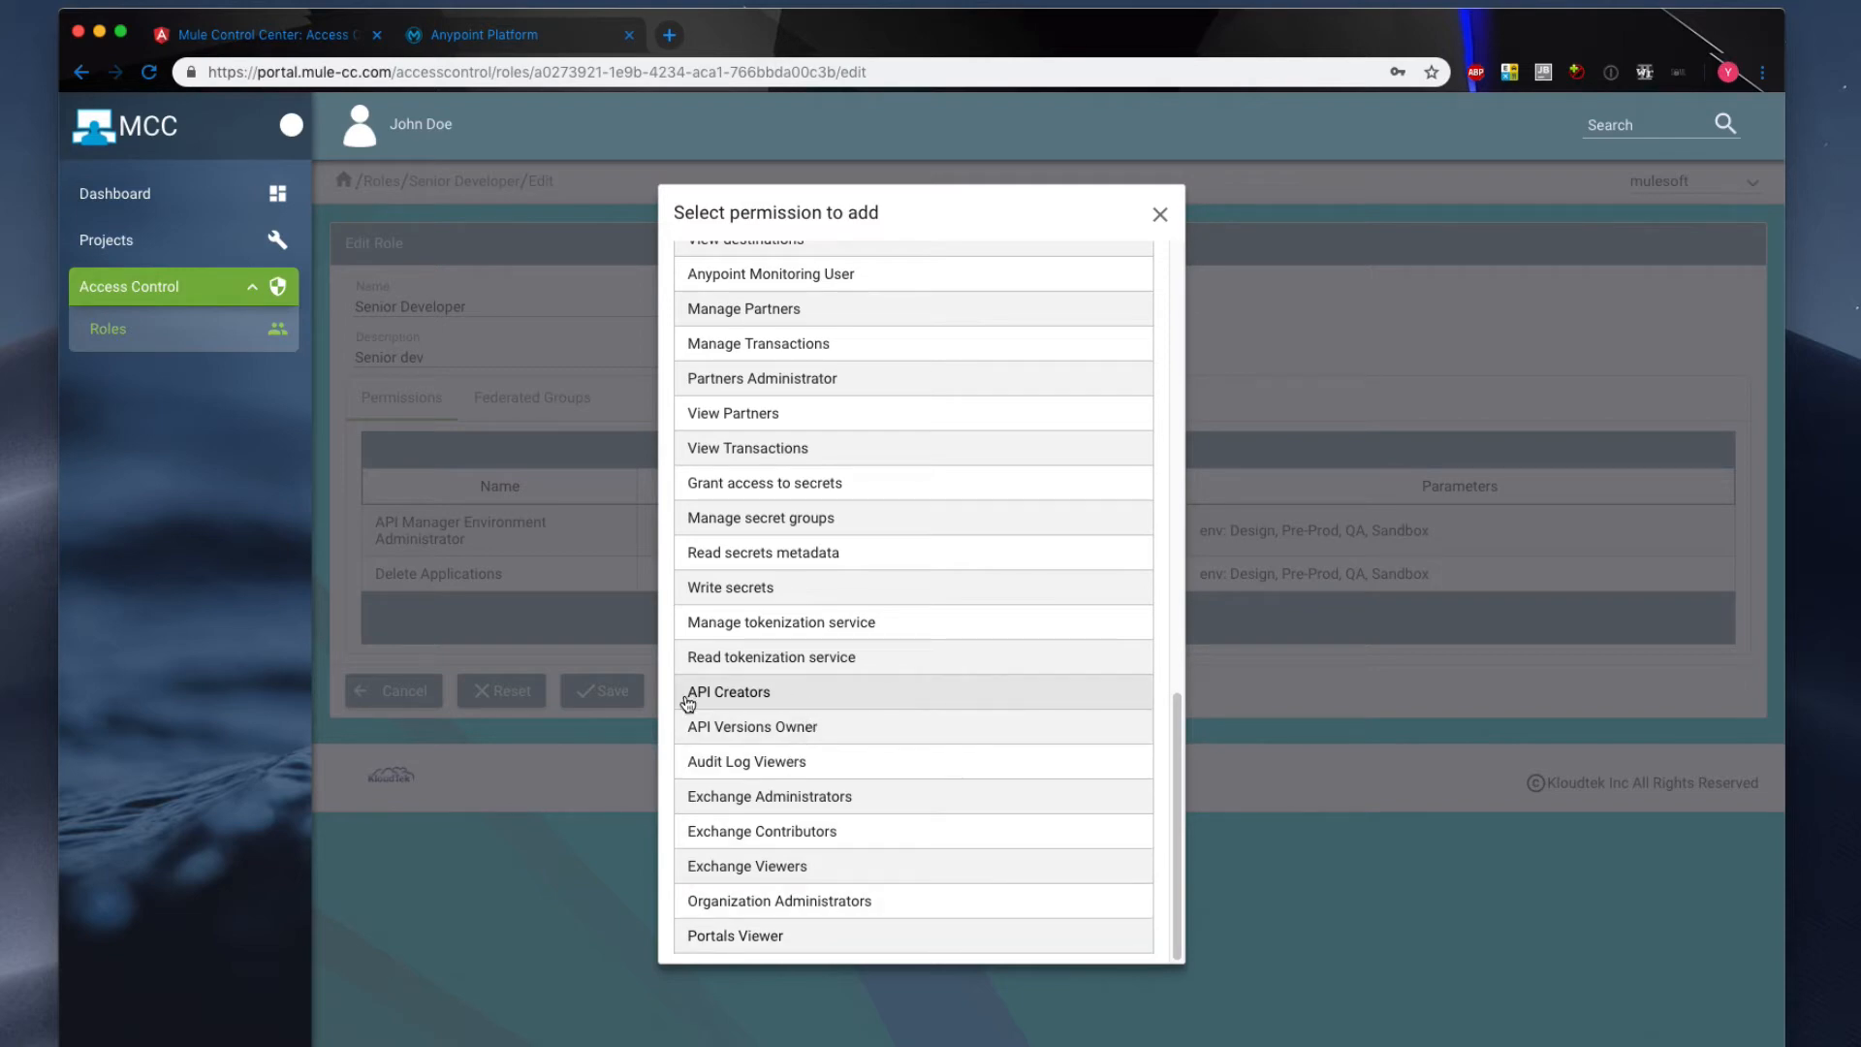
pyautogui.click(812, 695)
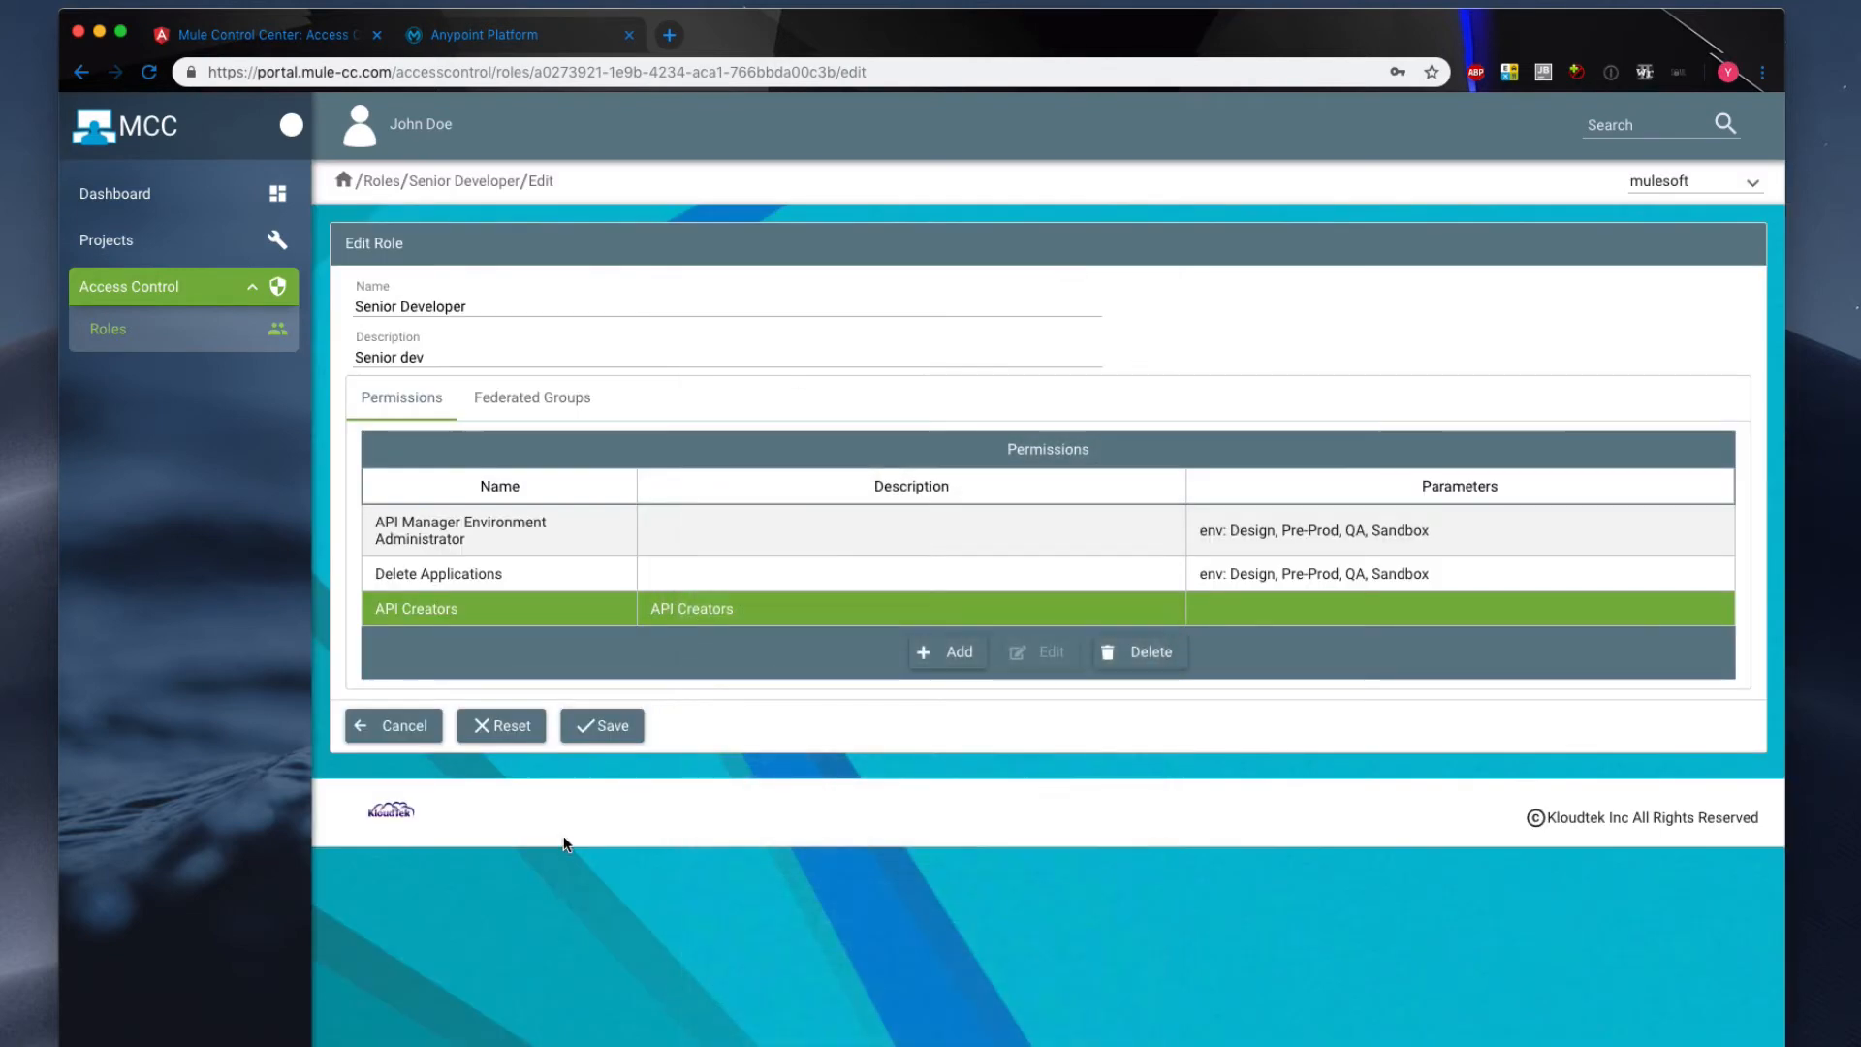
pyautogui.click(932, 653)
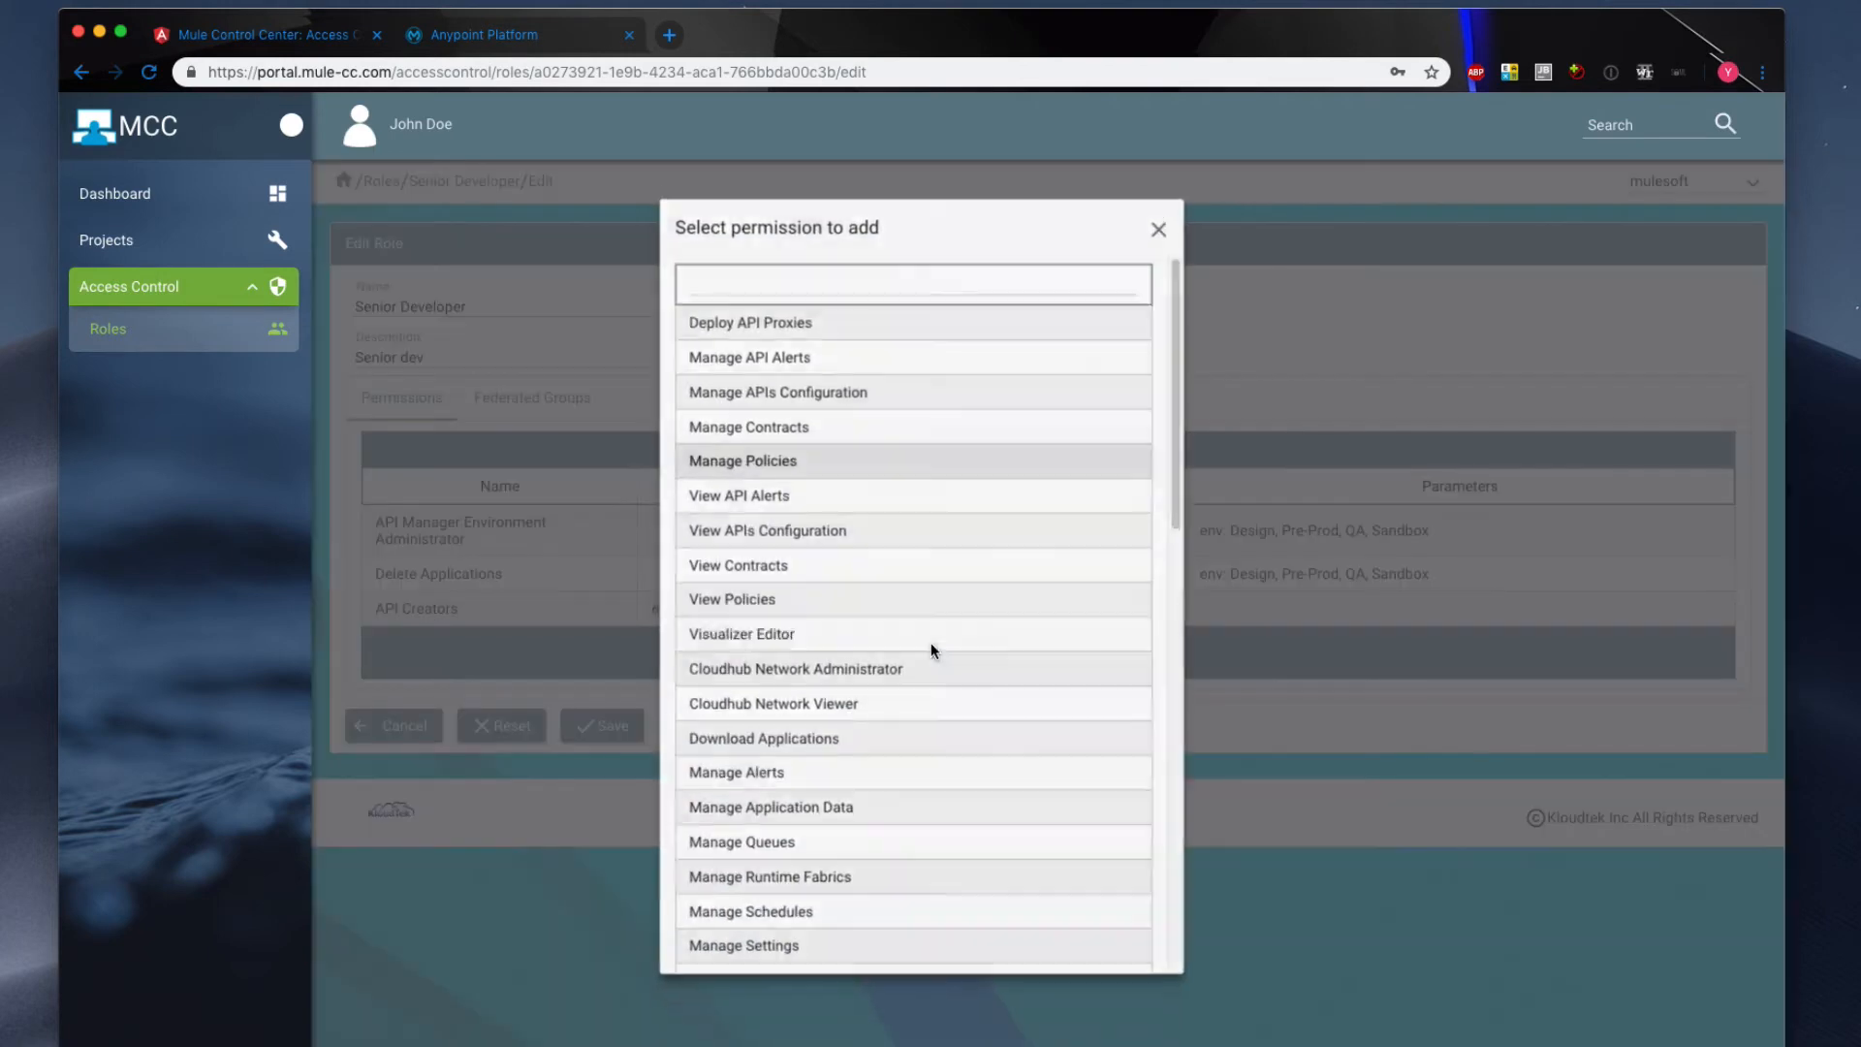
pyautogui.scroll(-15, 931, 649)
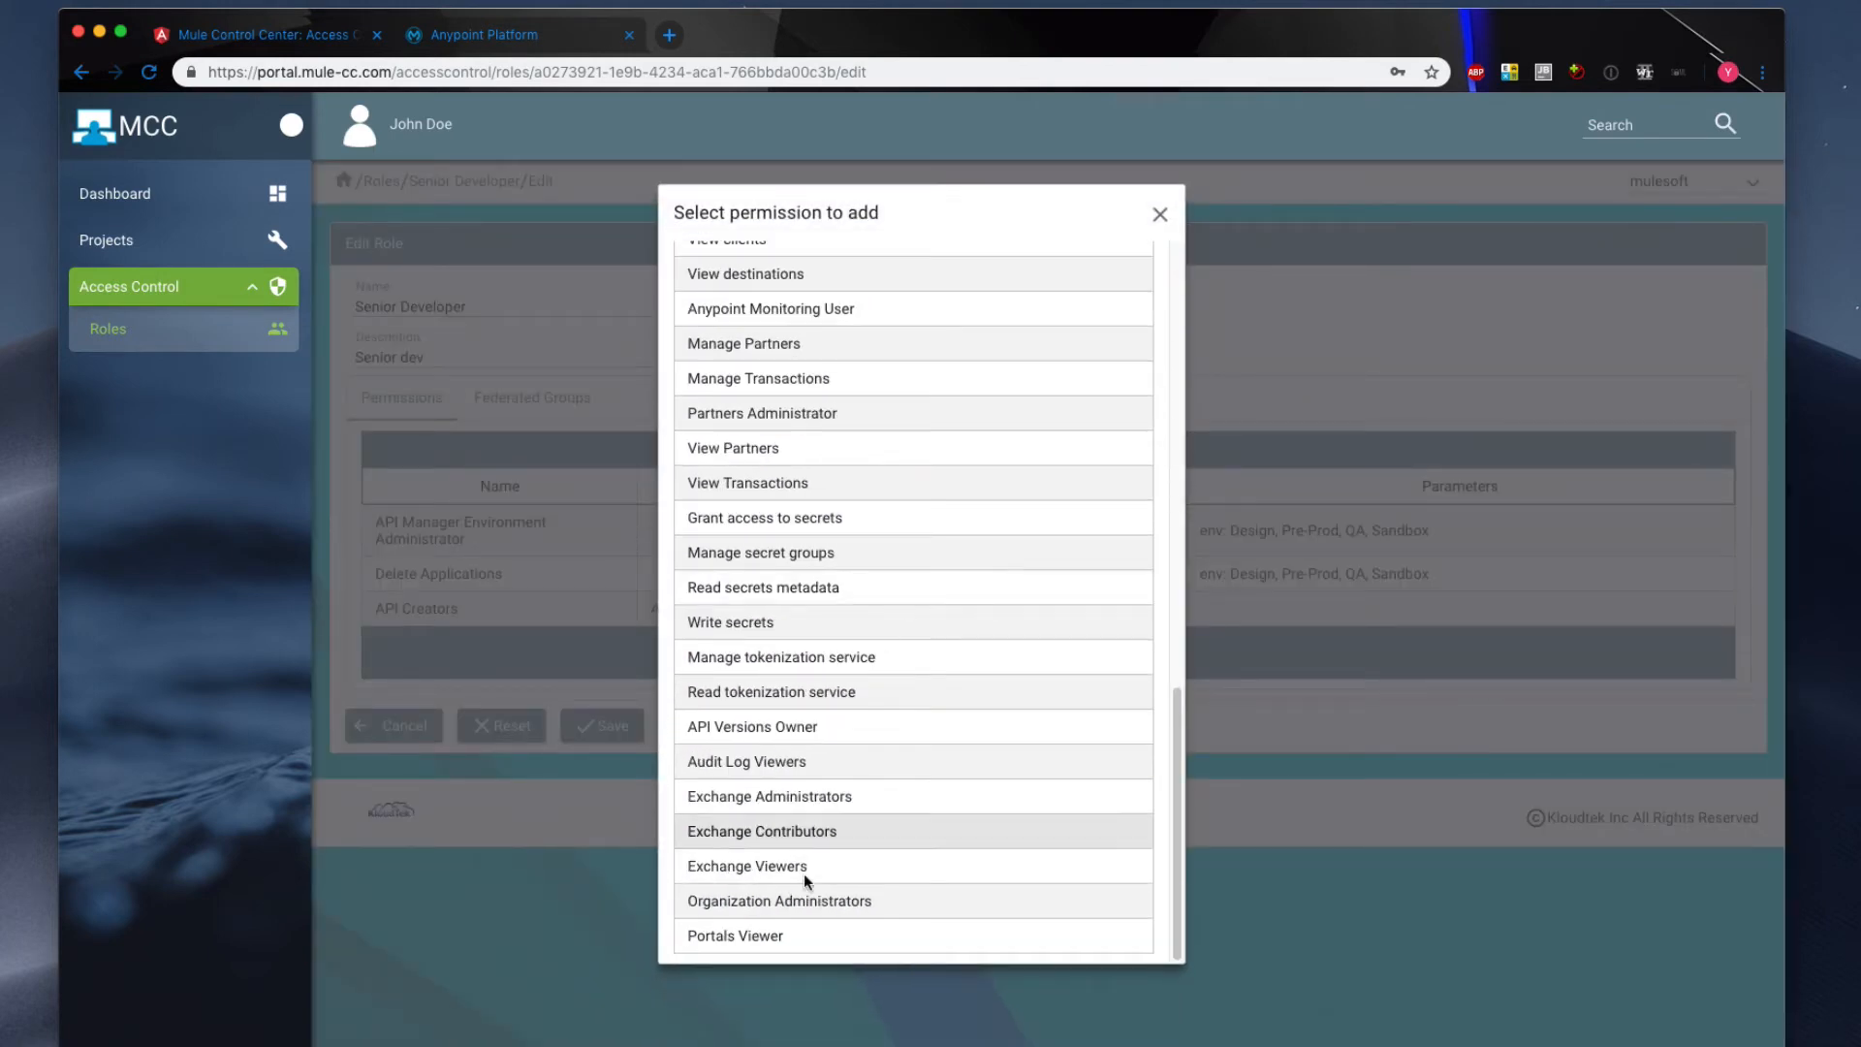
pyautogui.click(788, 934)
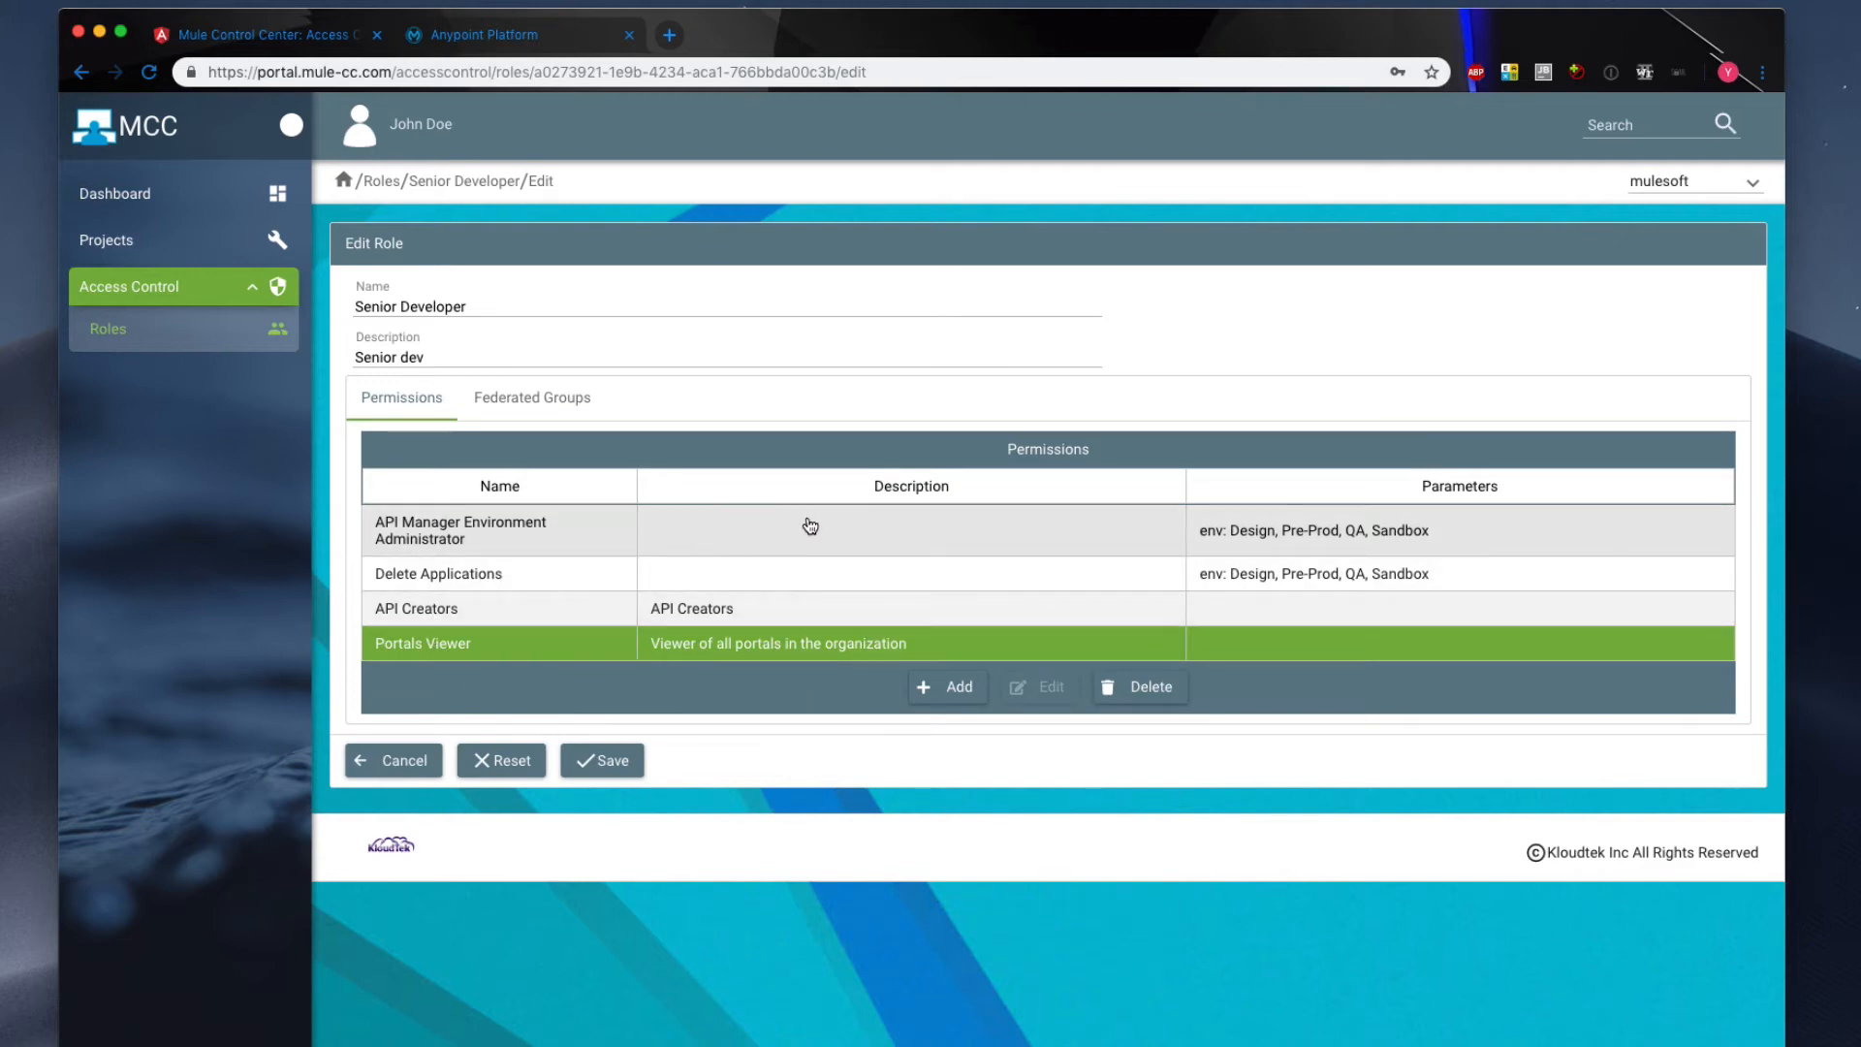
# - Save the Senior Developer role, leave editing and review the API Manager Environment Administrator entry on its details page
pyautogui.click(599, 766)
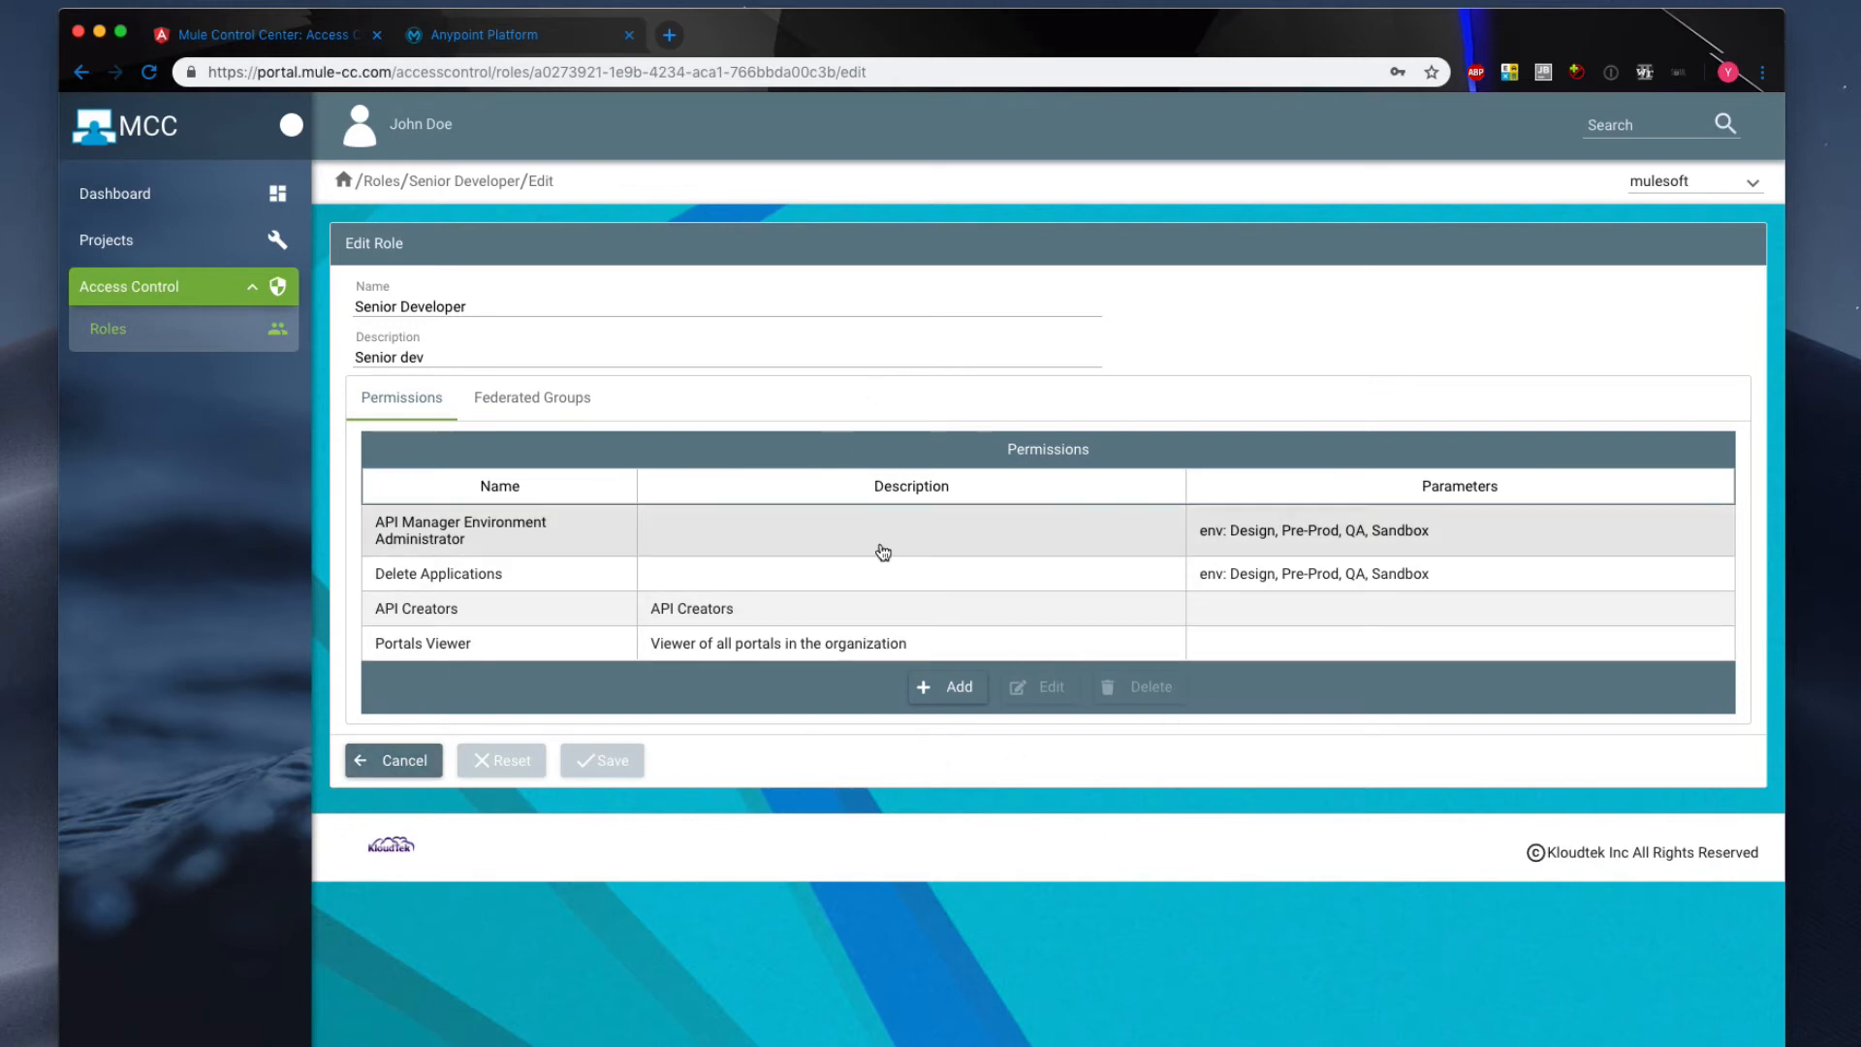
pyautogui.click(392, 765)
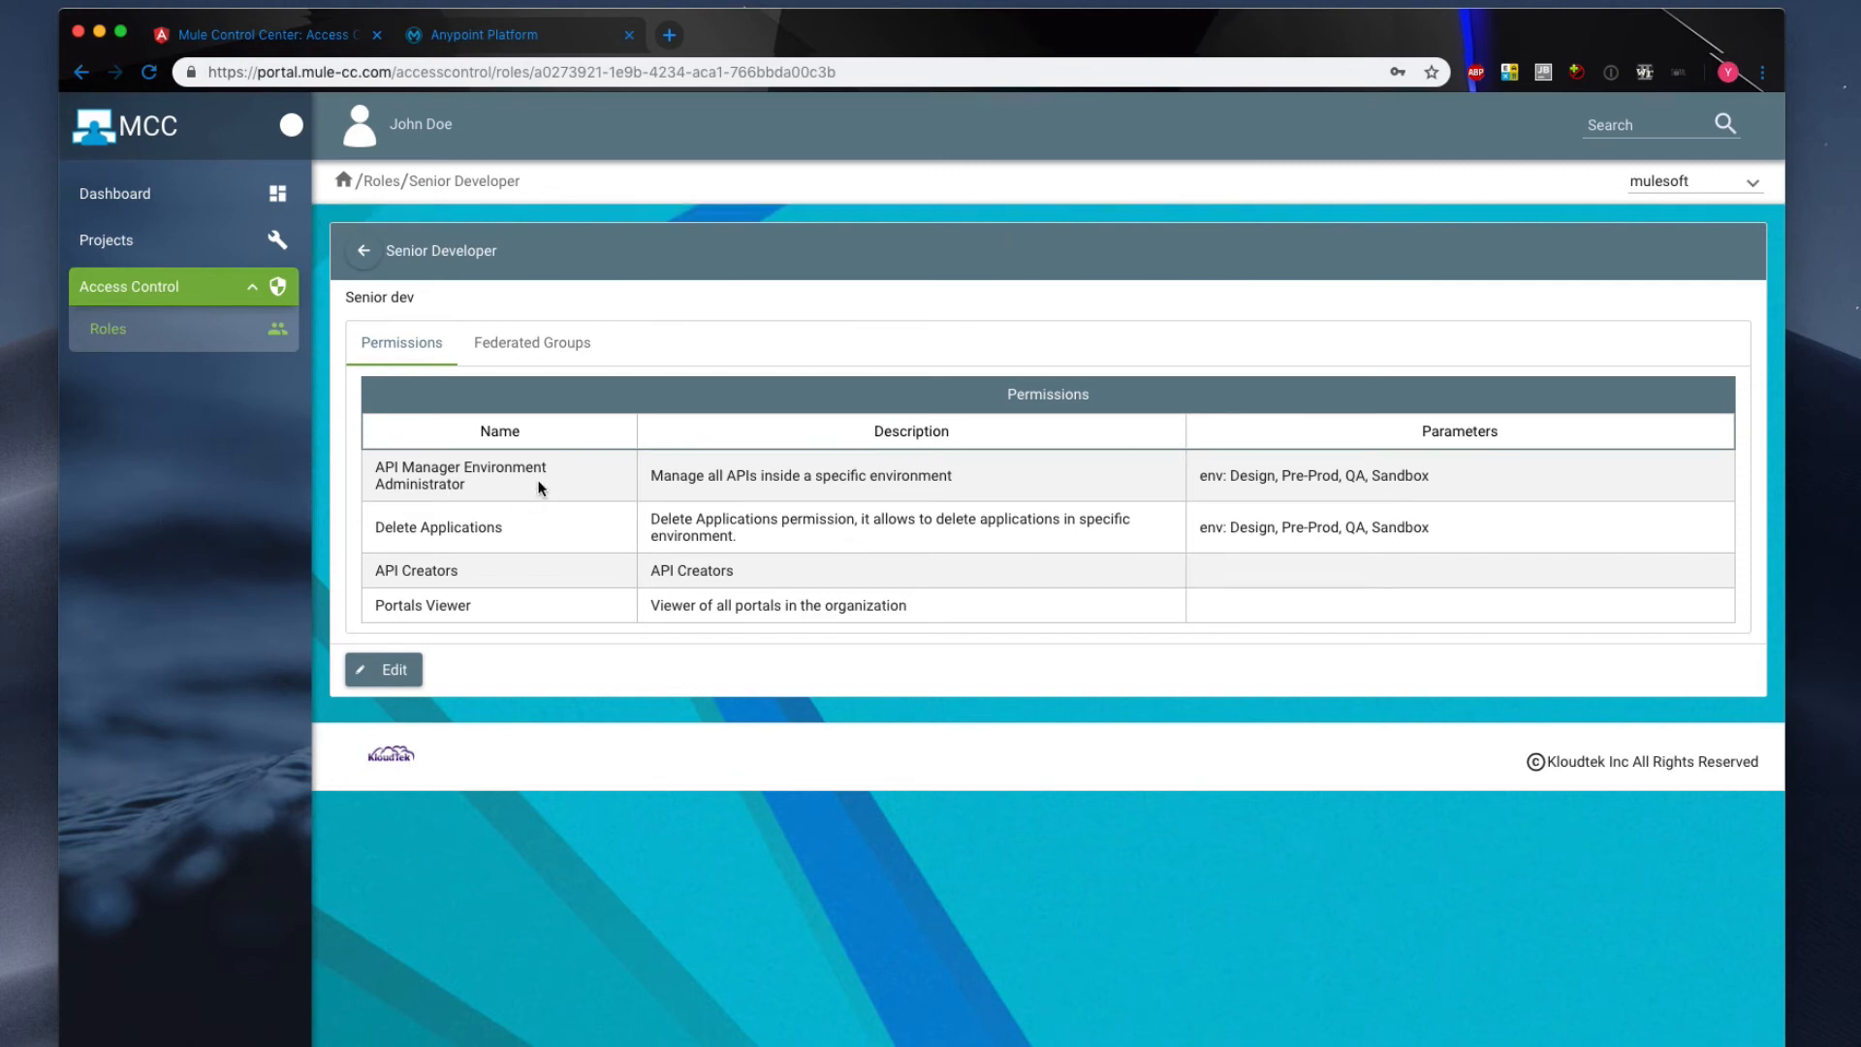
pyautogui.doubleClick(389, 465)
pyautogui.moveTo(388, 465); pyautogui.dragTo(489, 492)
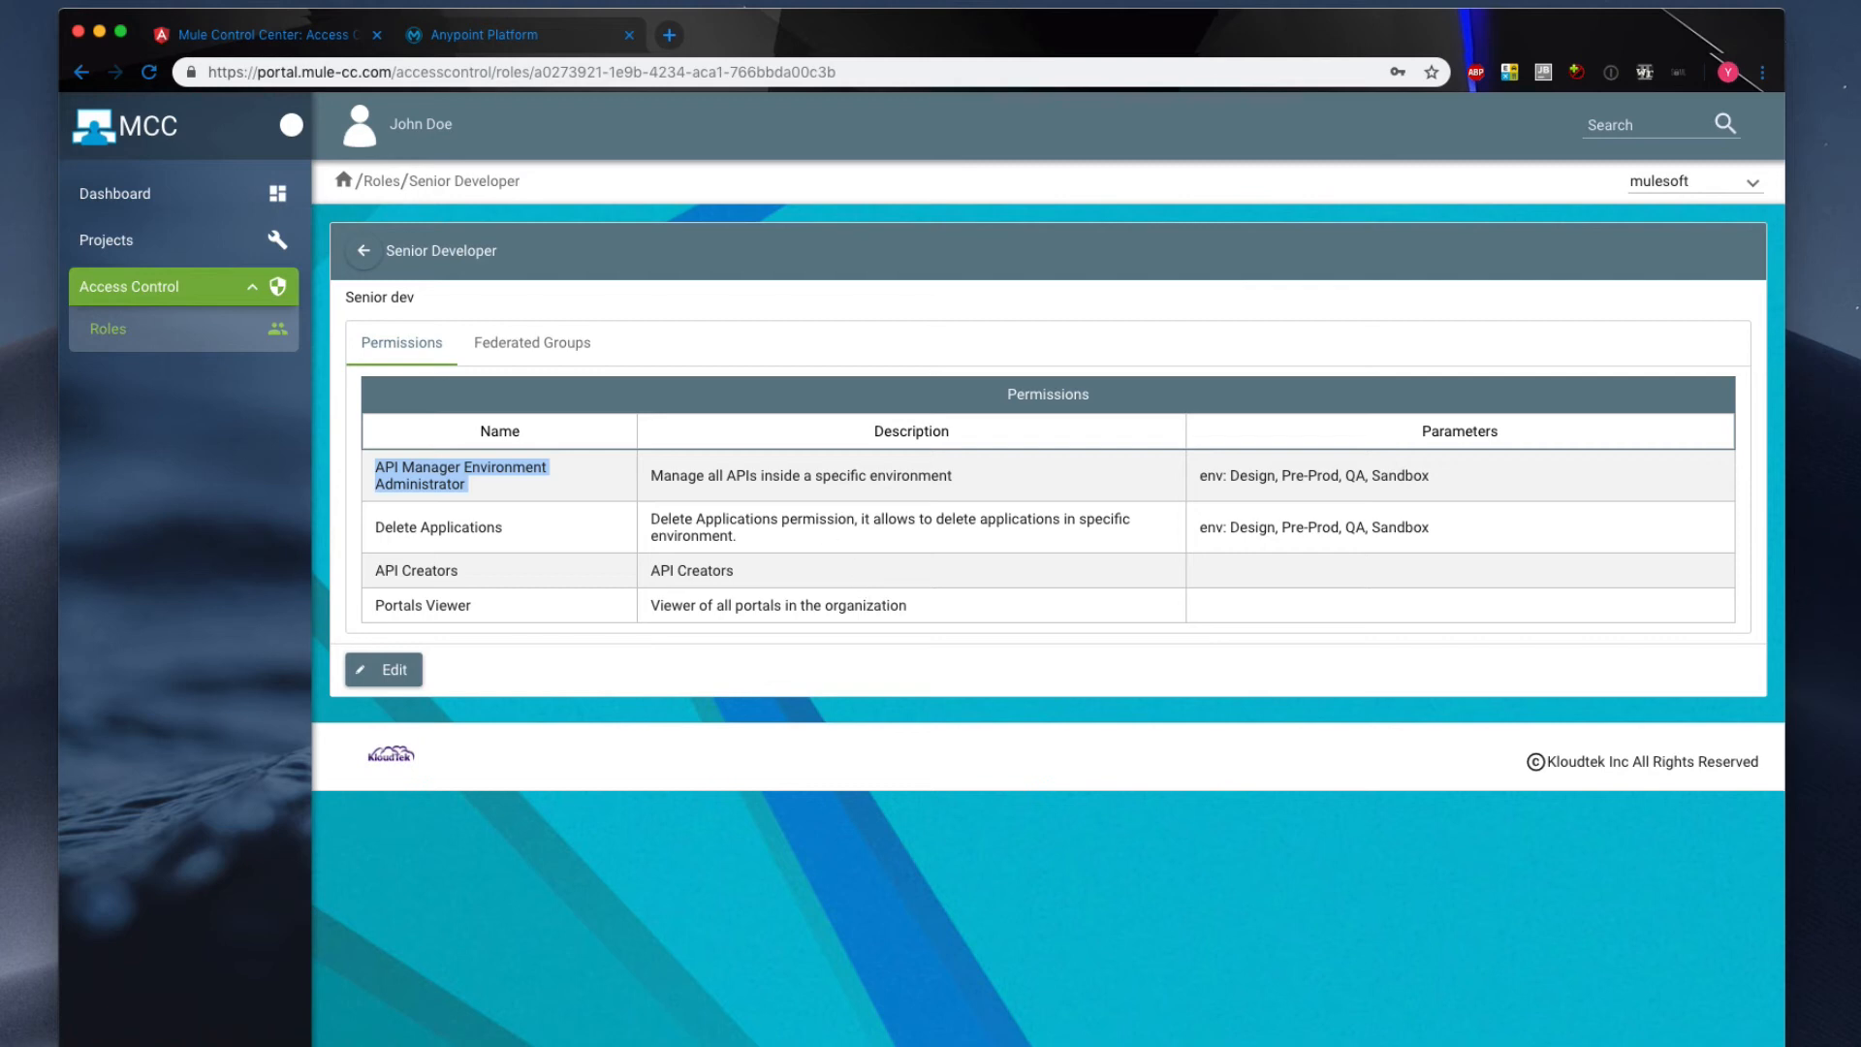
pyautogui.click(597, 479)
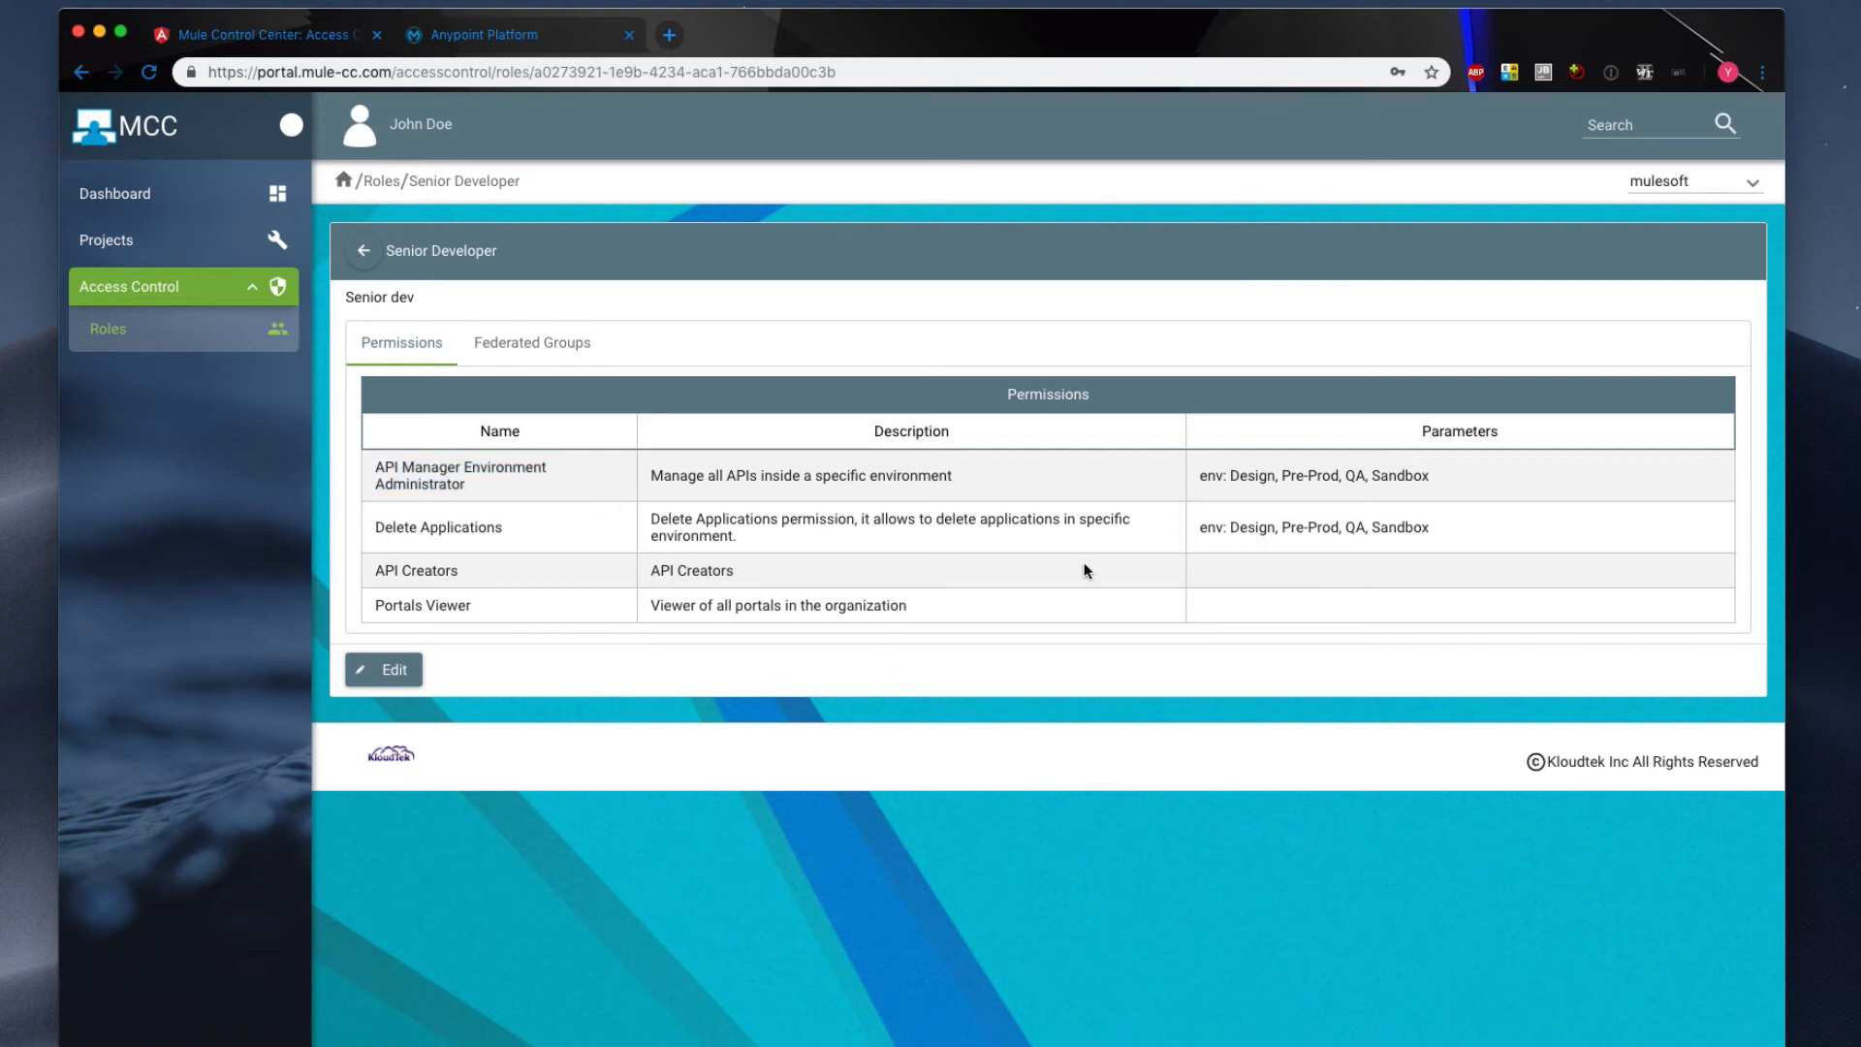
# - Switch to Anypoint Platform, refresh the roles list, examine the Senior Developer role's Visualizer and Secrets Manager permissions, and return to Mule Control Center
pyautogui.click(533, 37)
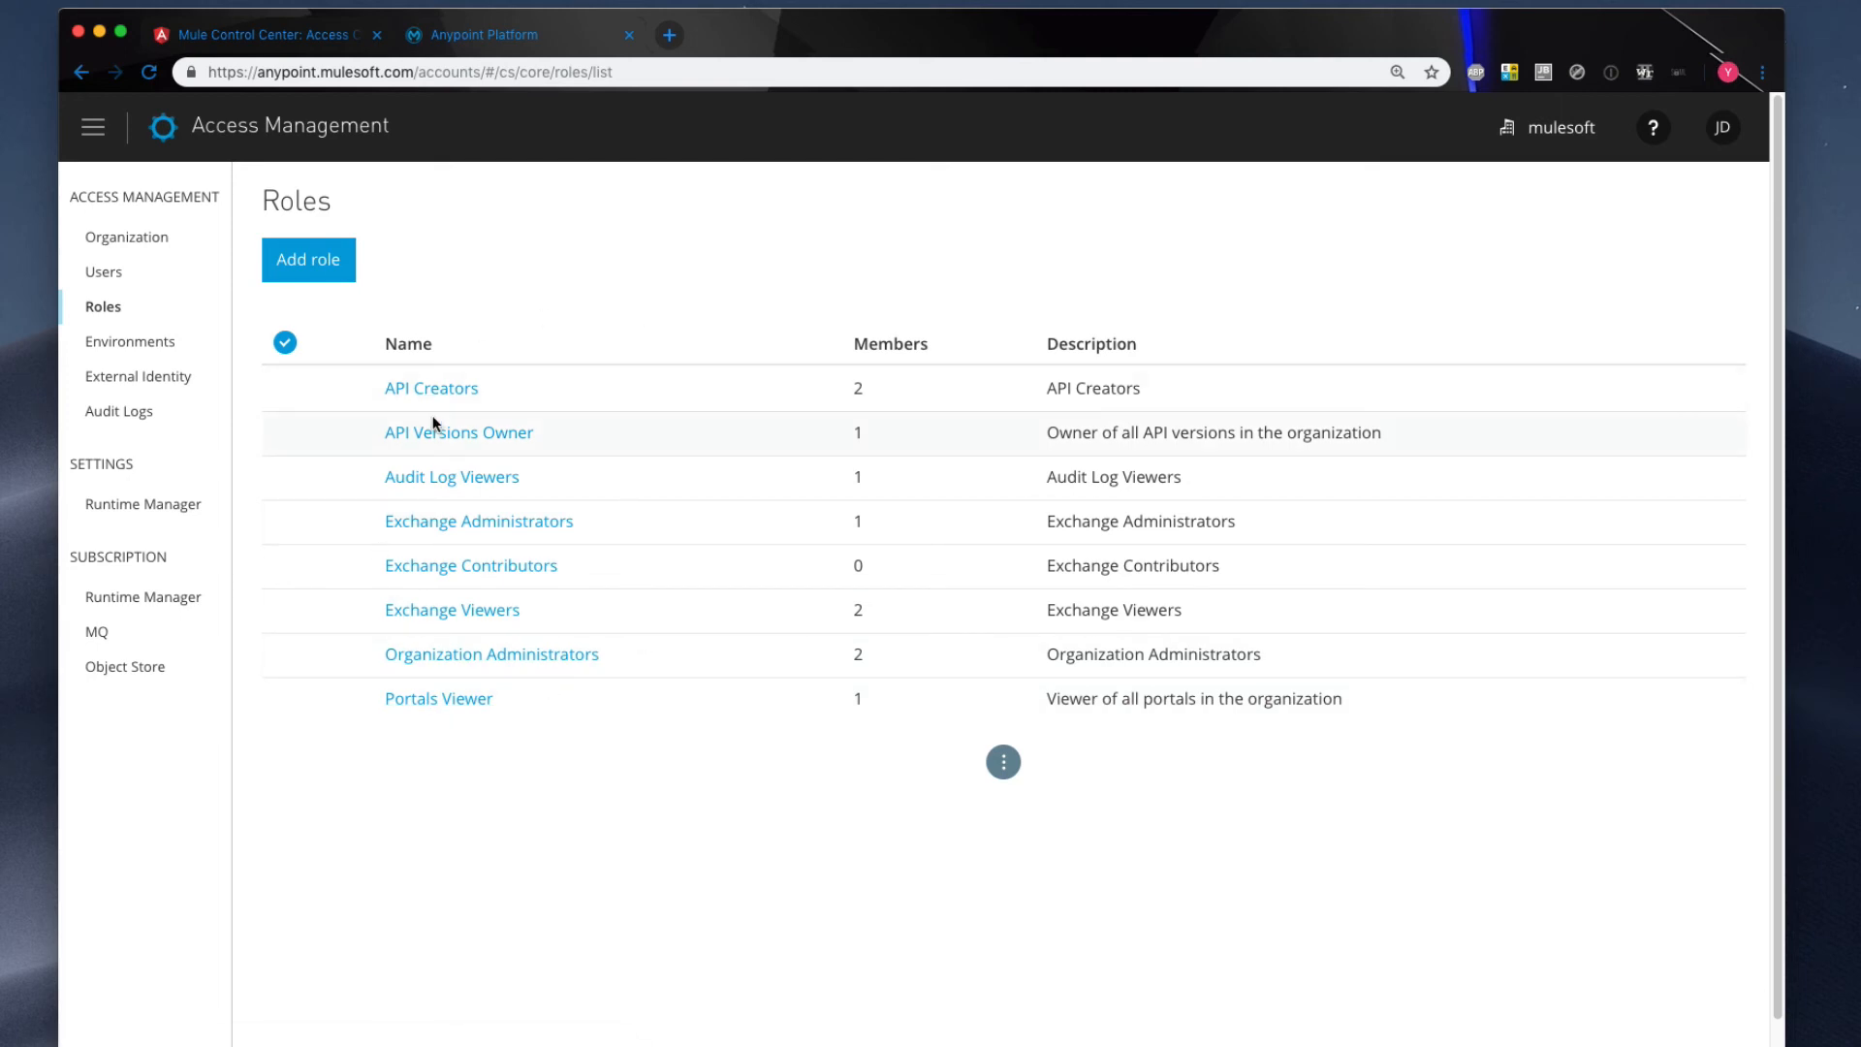
pyautogui.press('super+r')
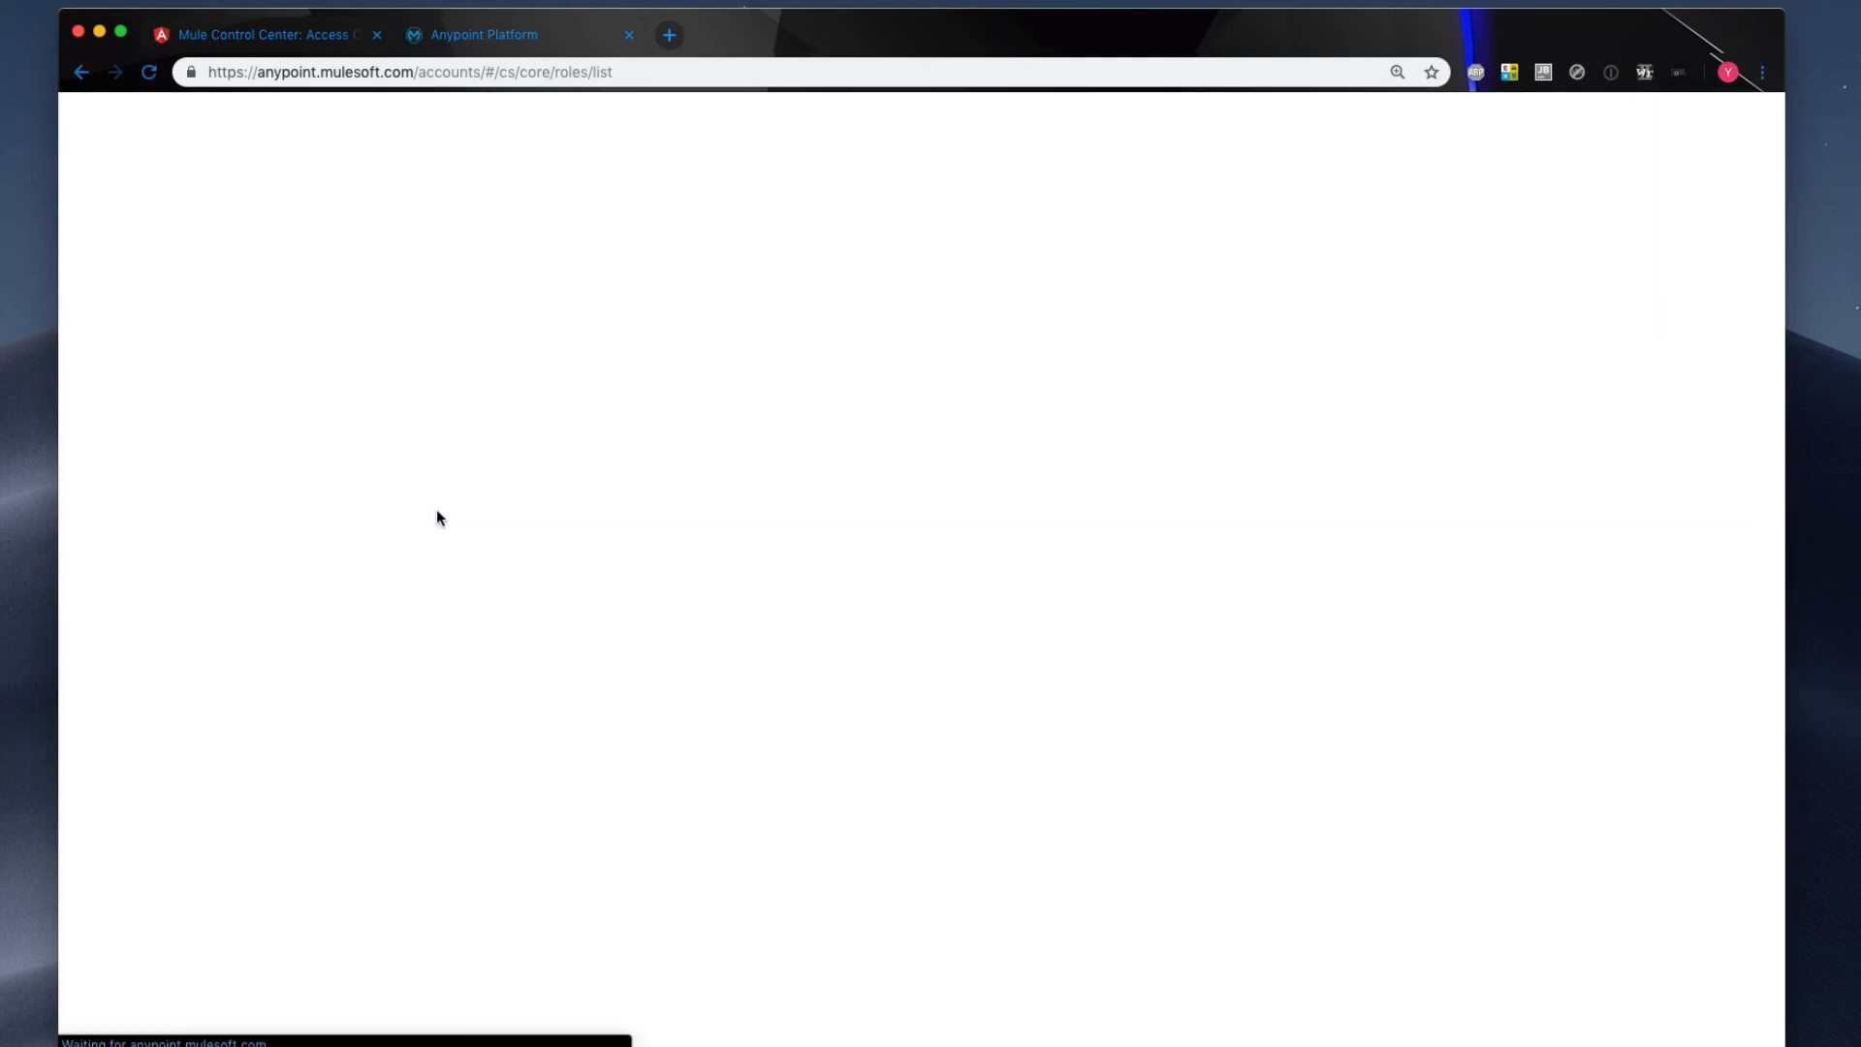
pyautogui.click(456, 744)
pyautogui.scroll(-1, 494, 738)
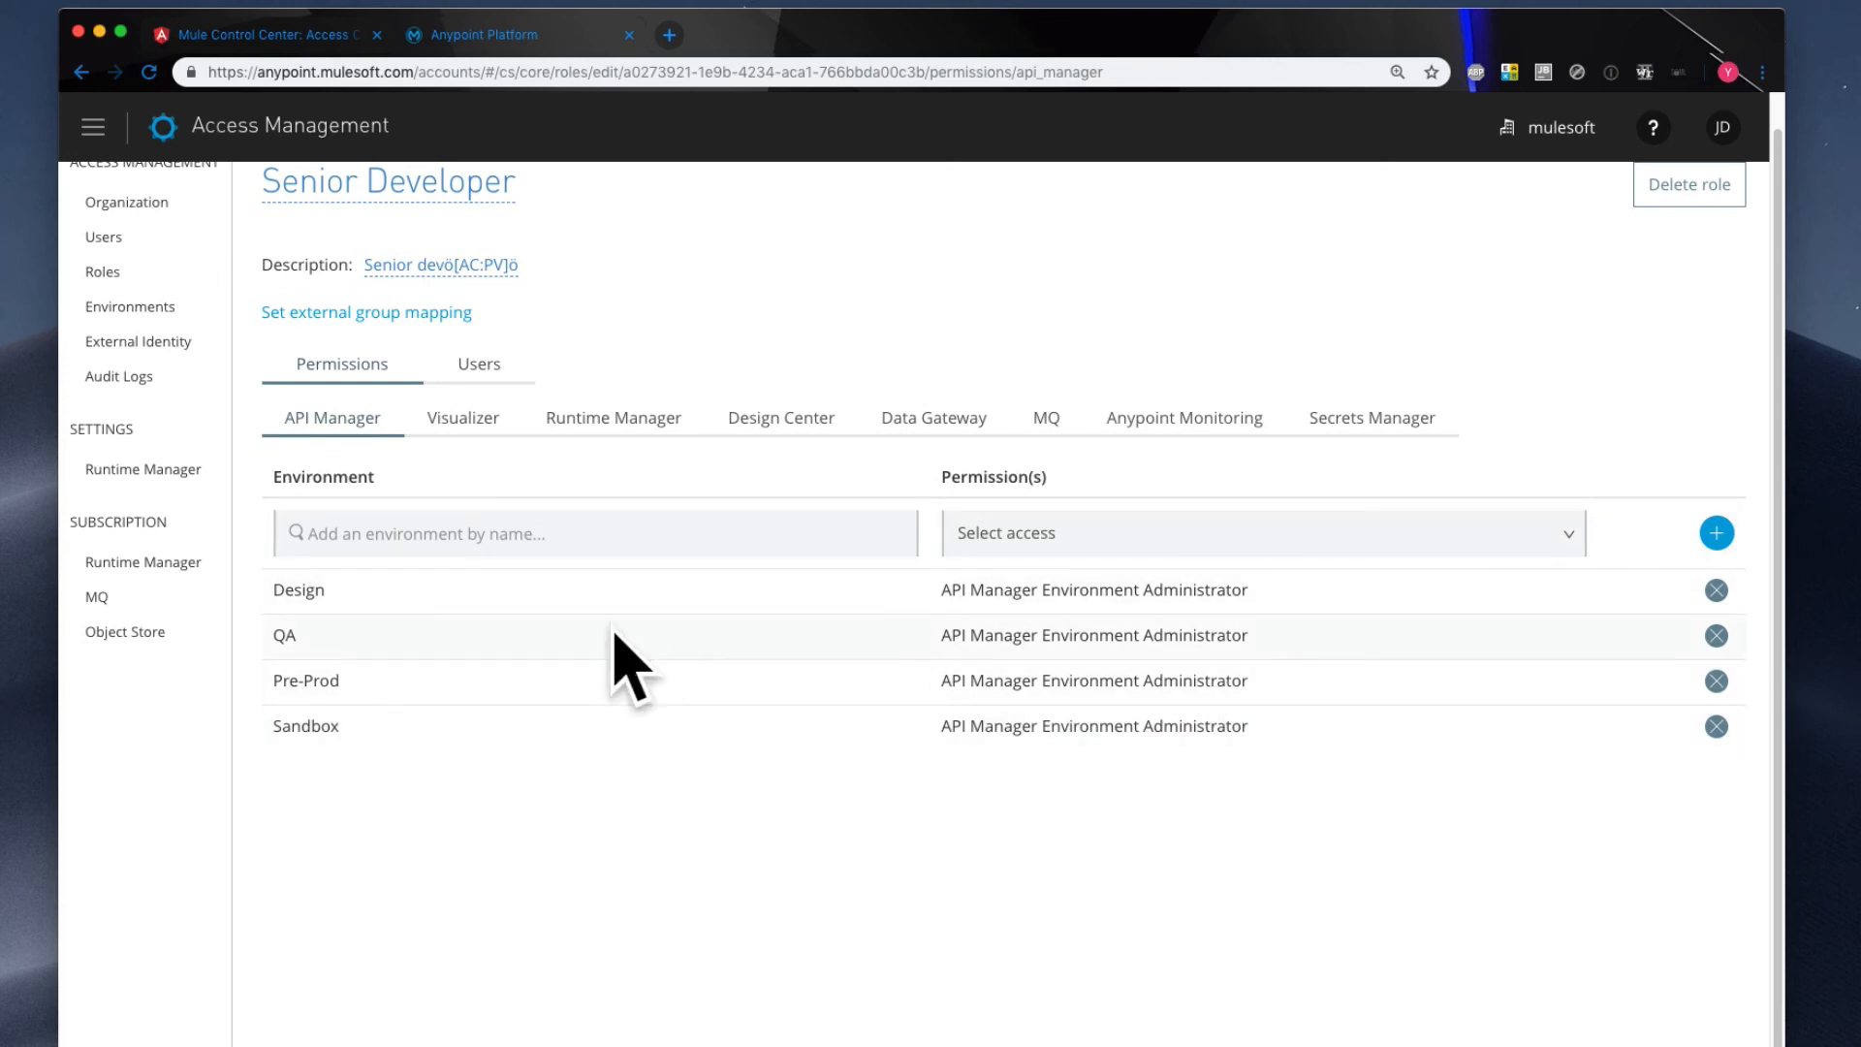
pyautogui.click(429, 421)
pyautogui.click(1324, 426)
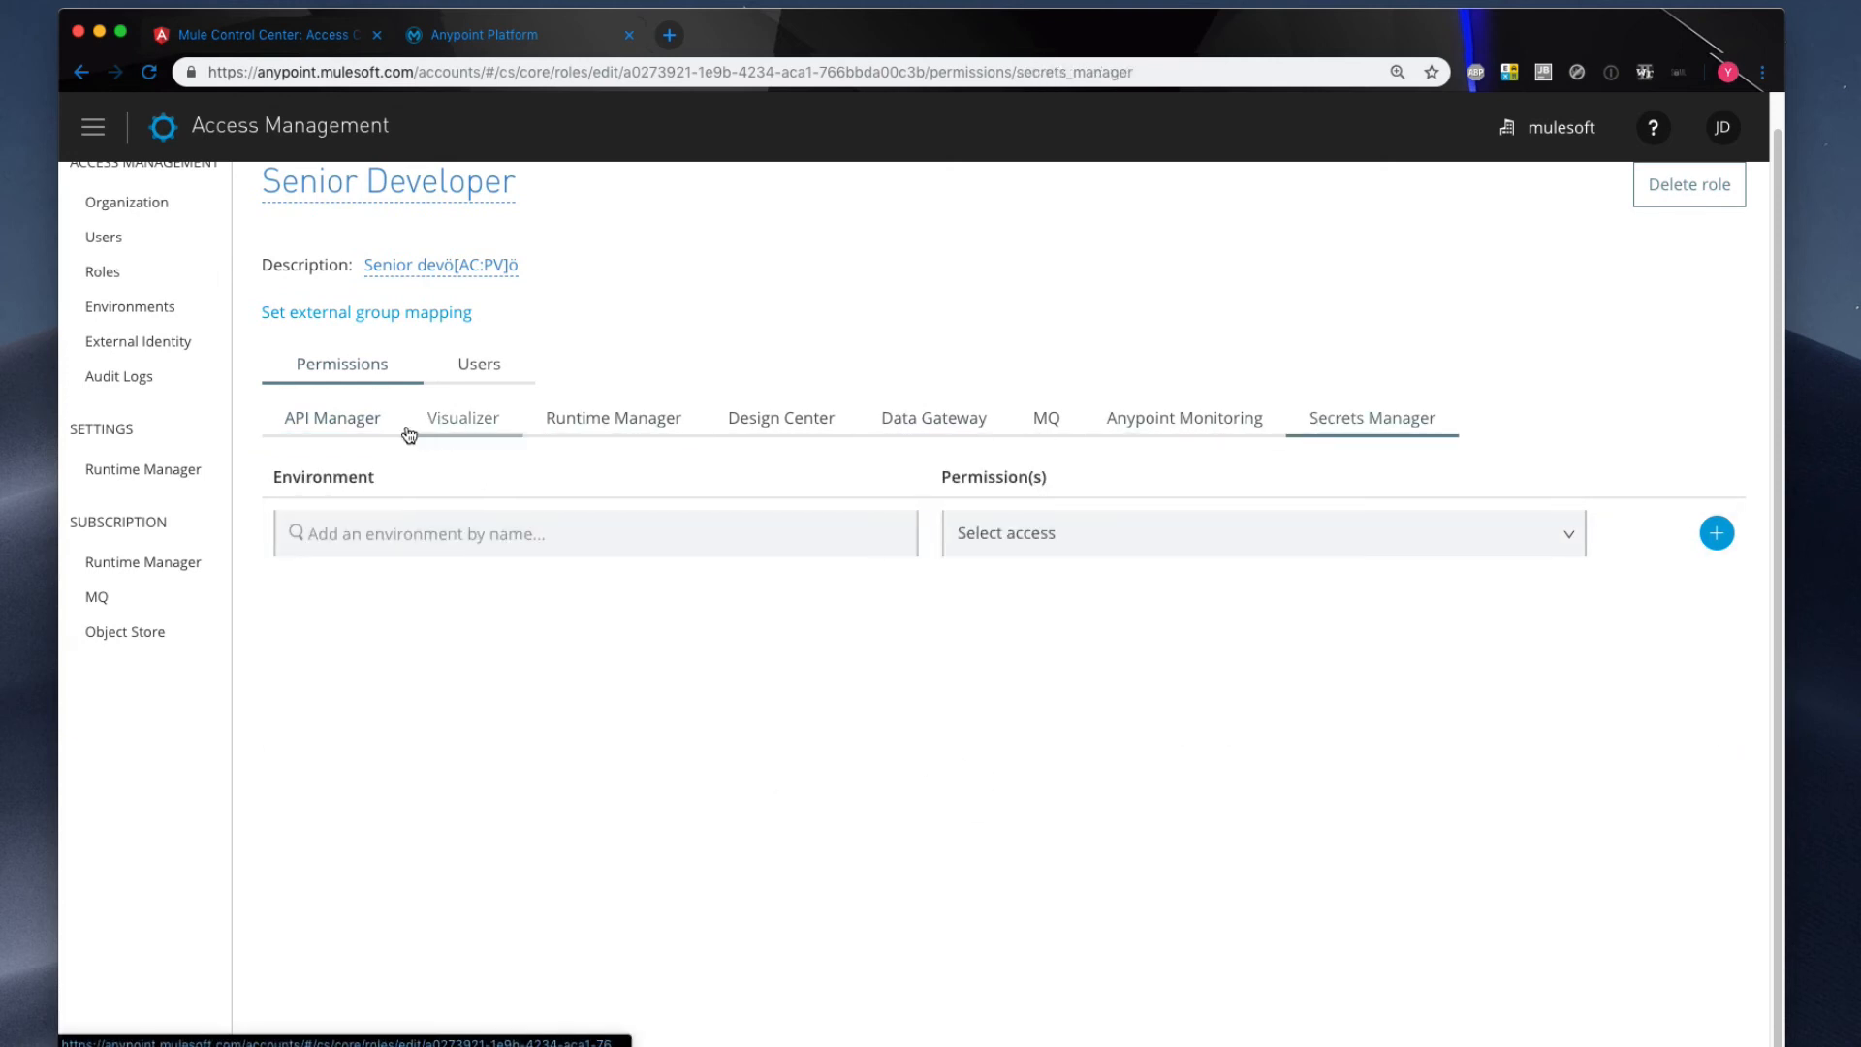
pyautogui.scroll(1, 136, 233)
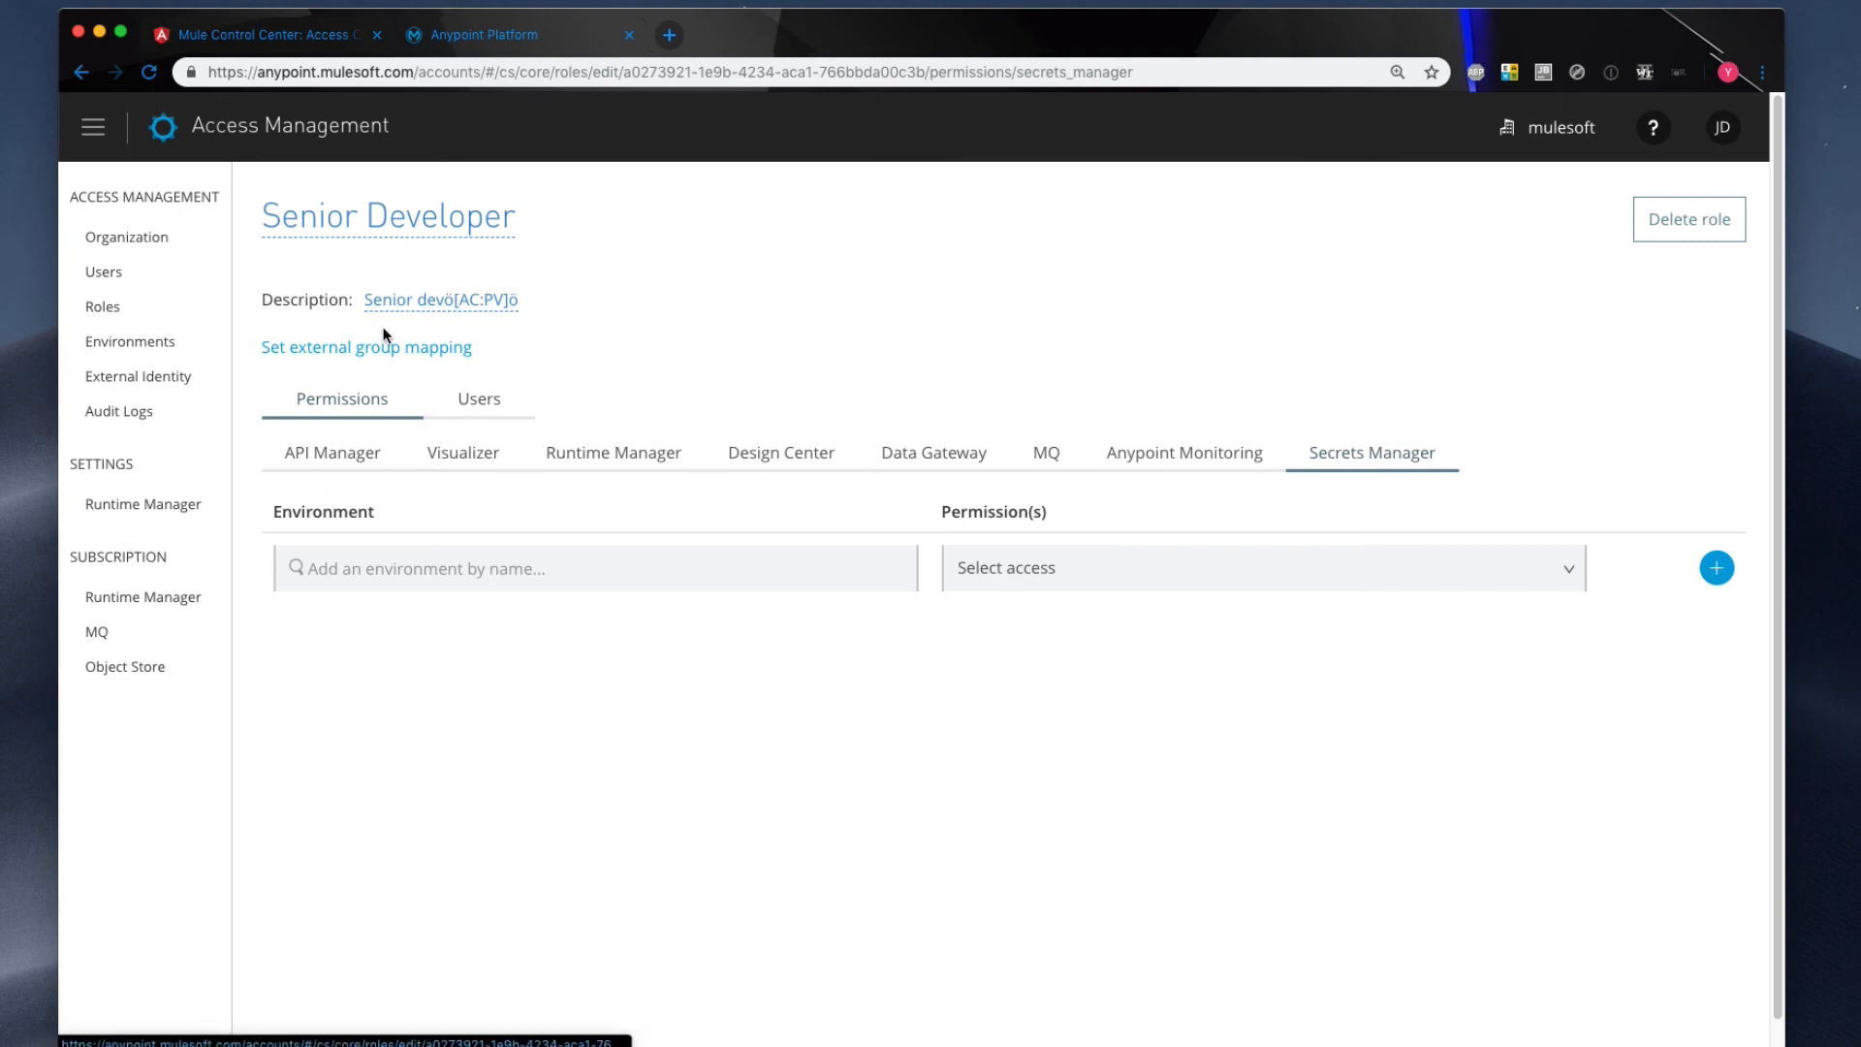
pyautogui.click(142, 306)
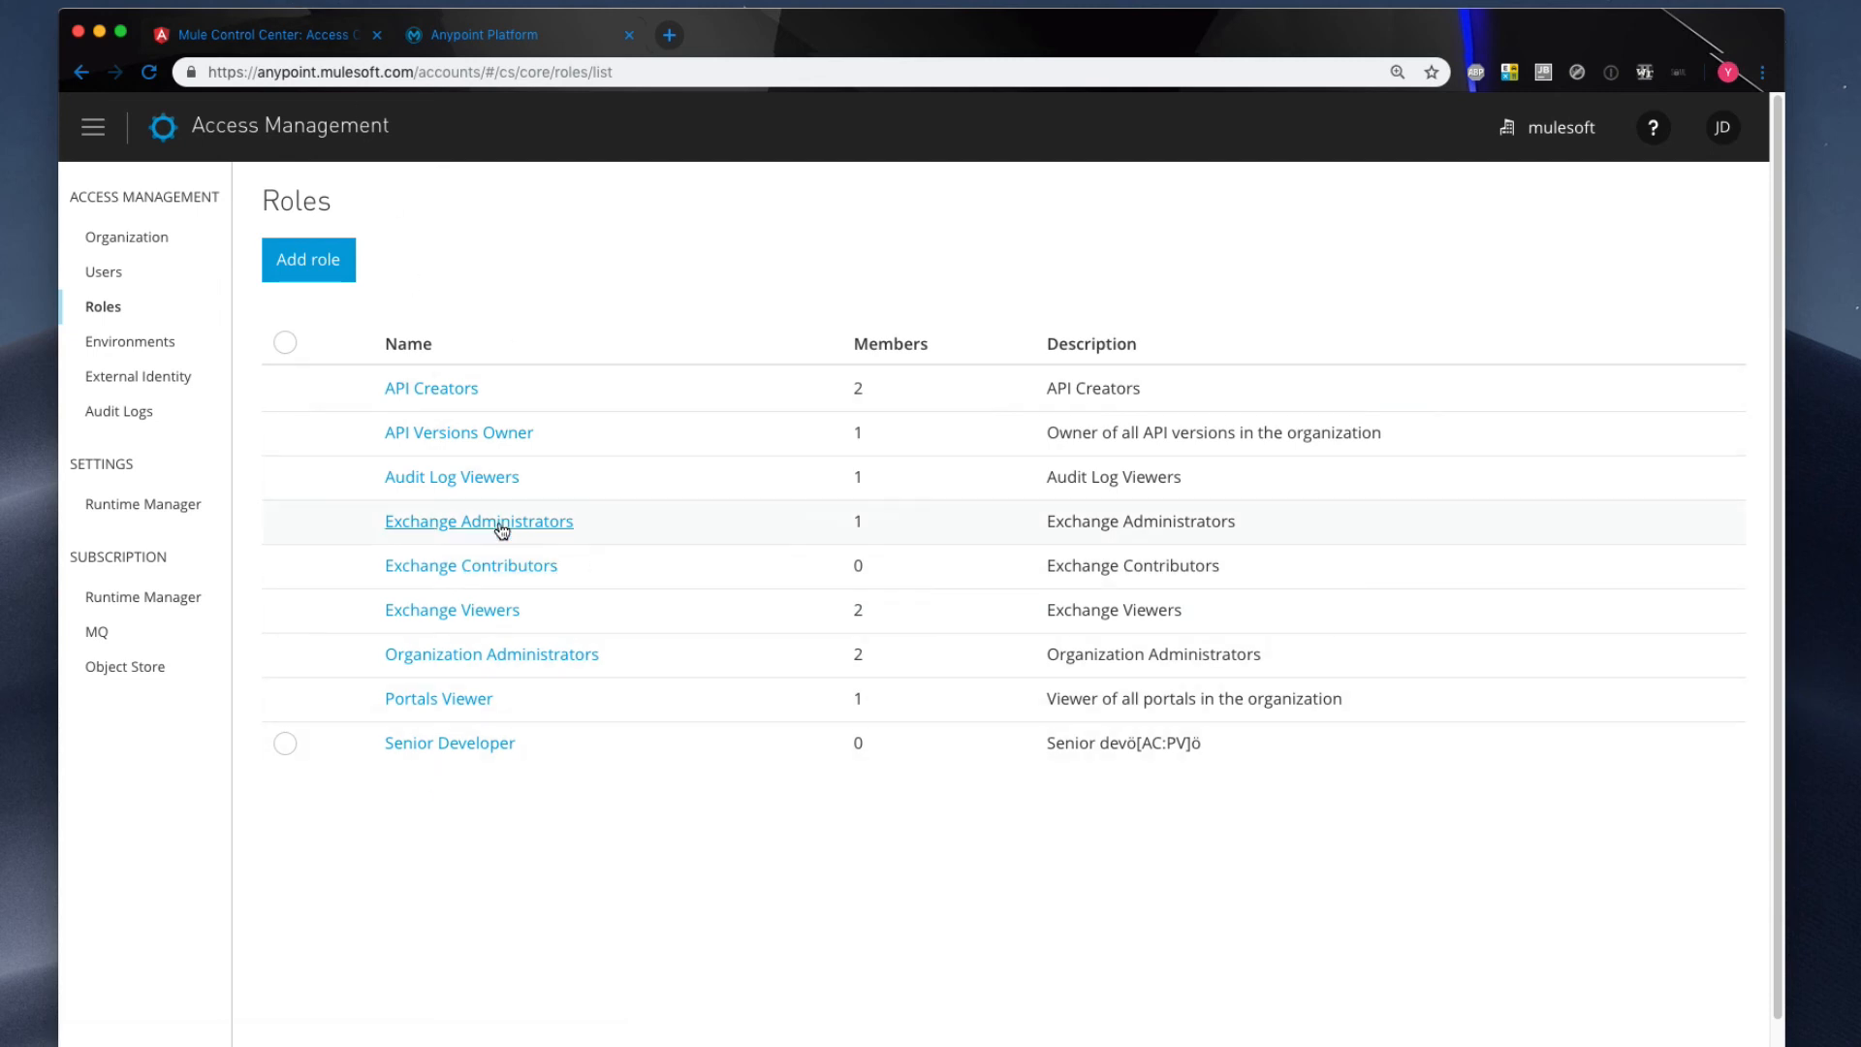
pyautogui.click(281, 36)
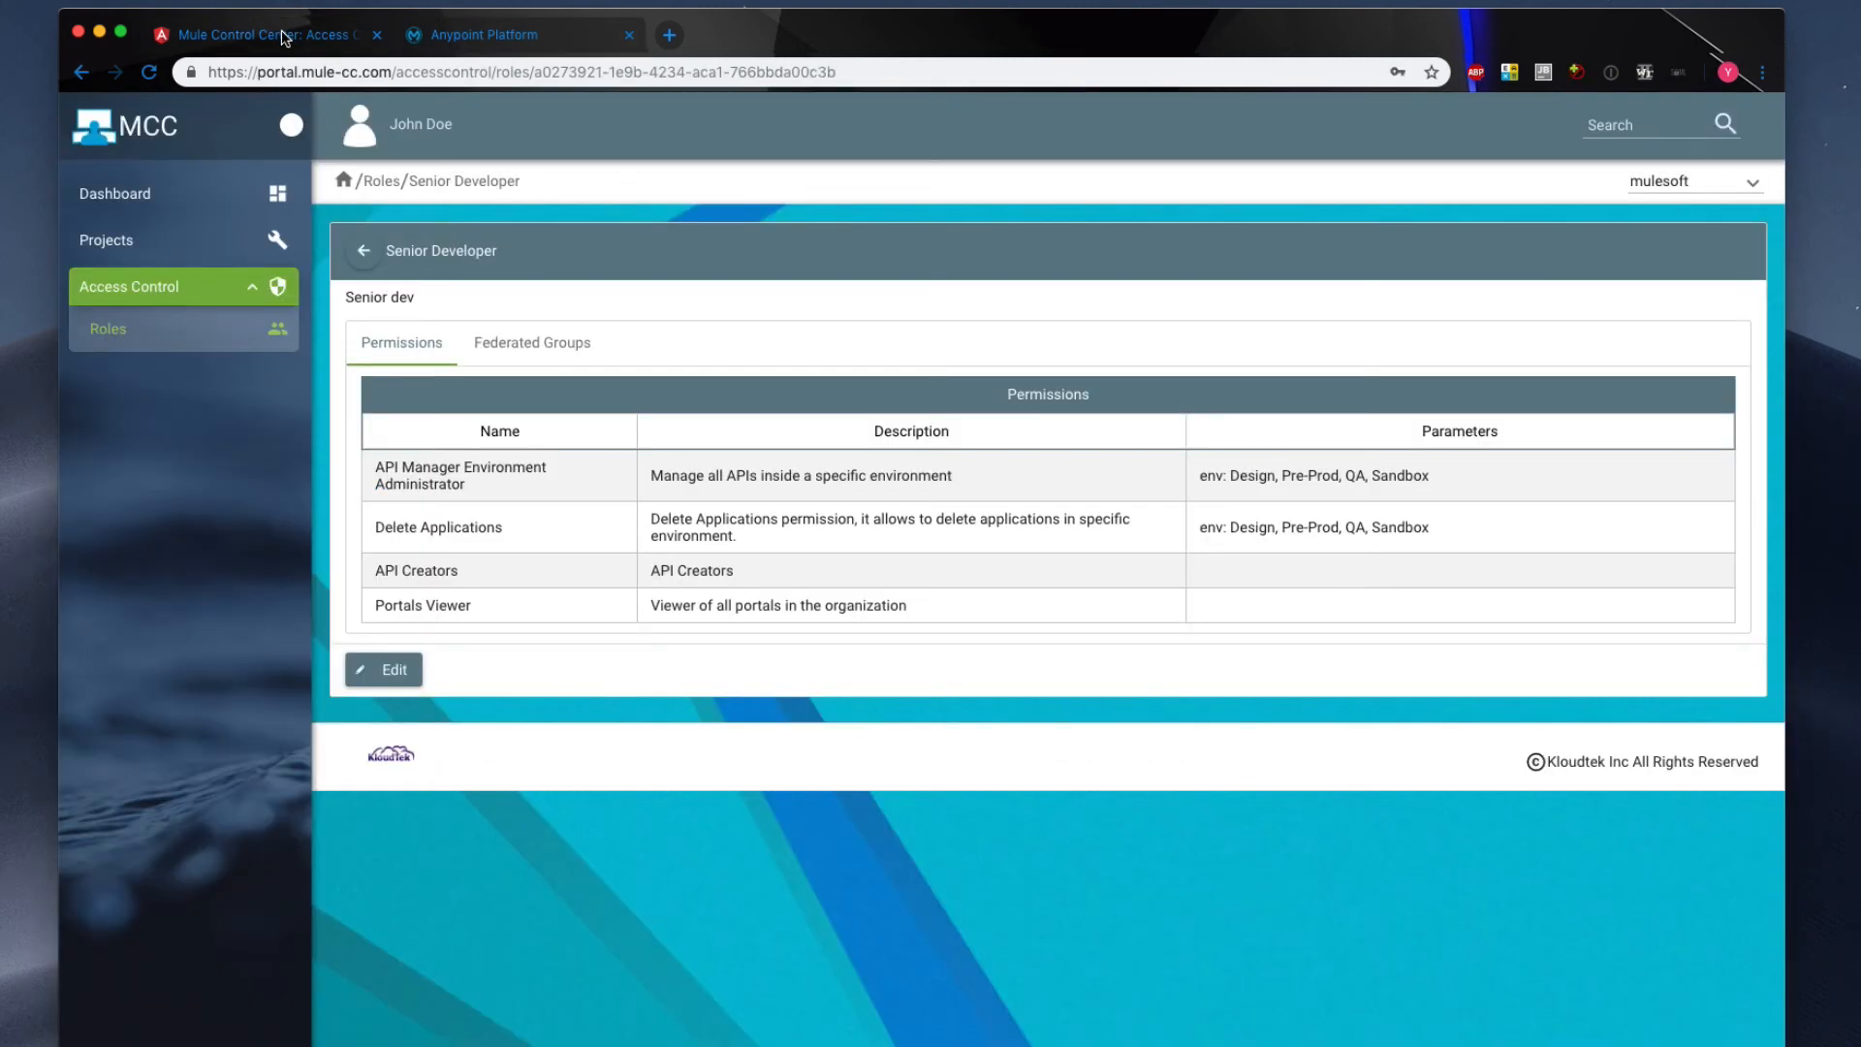